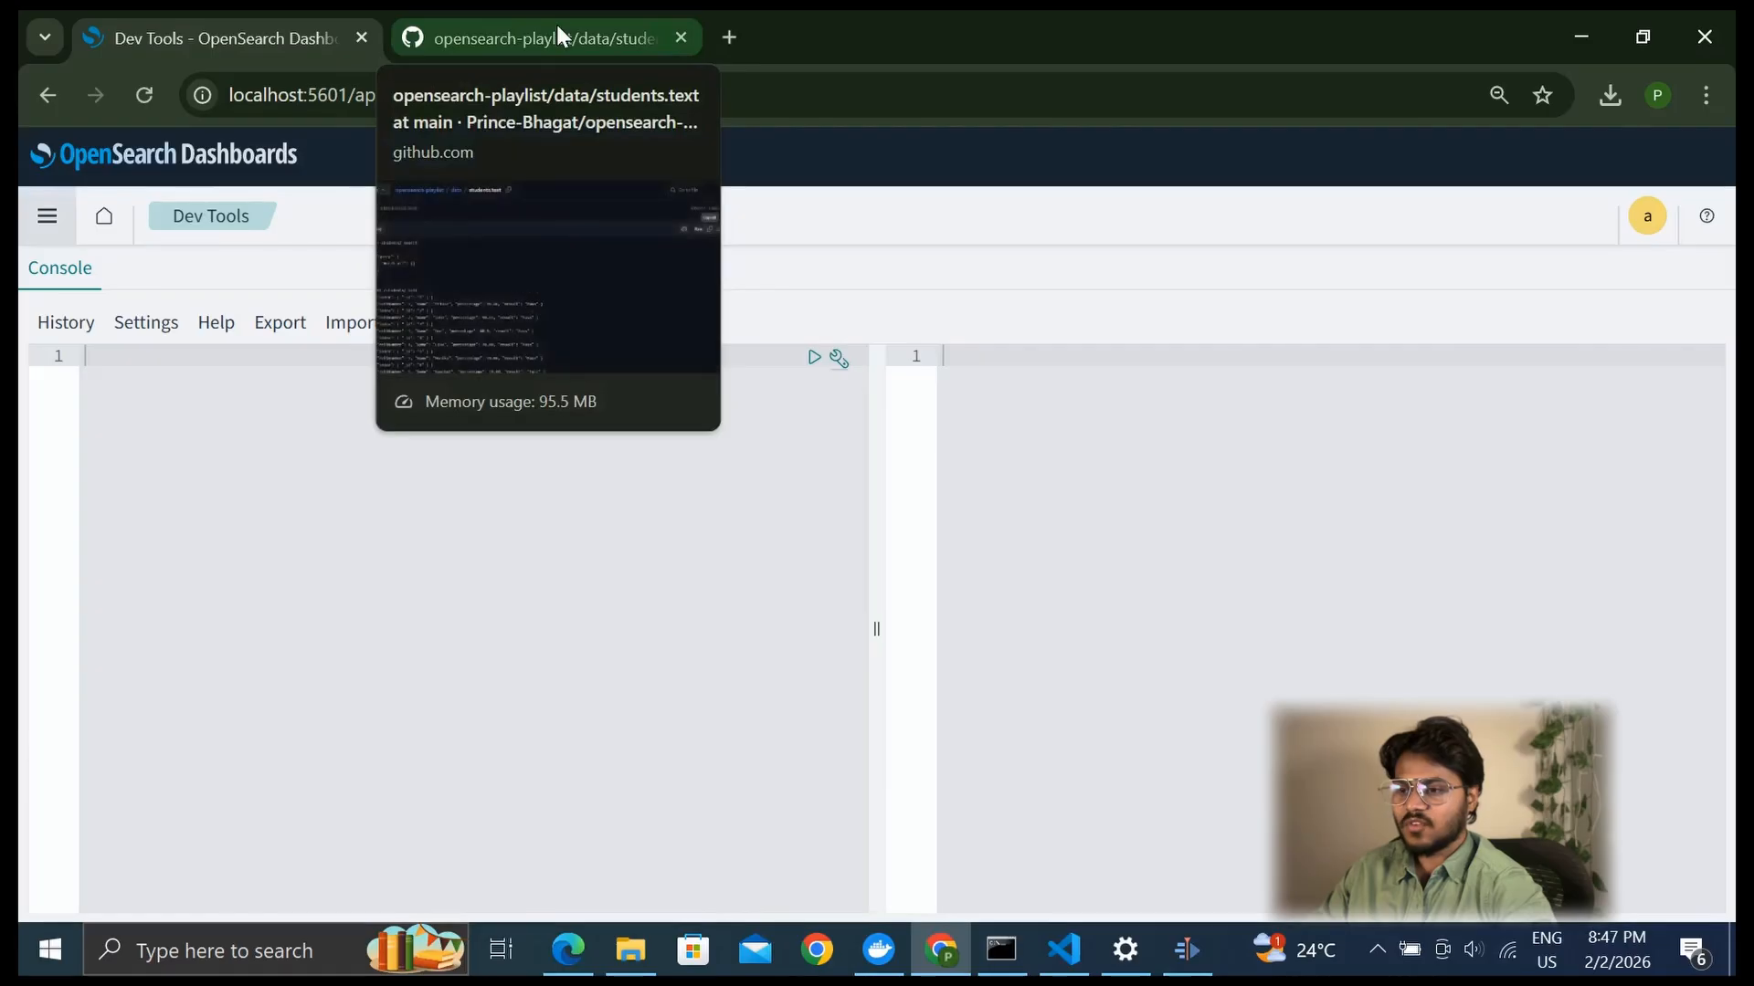
Copy the full contents of students.text from the GitHub page and paste them into the OpenSearch Dev Tools console
{"action": "left_click", "coordinate": [555, 22]}
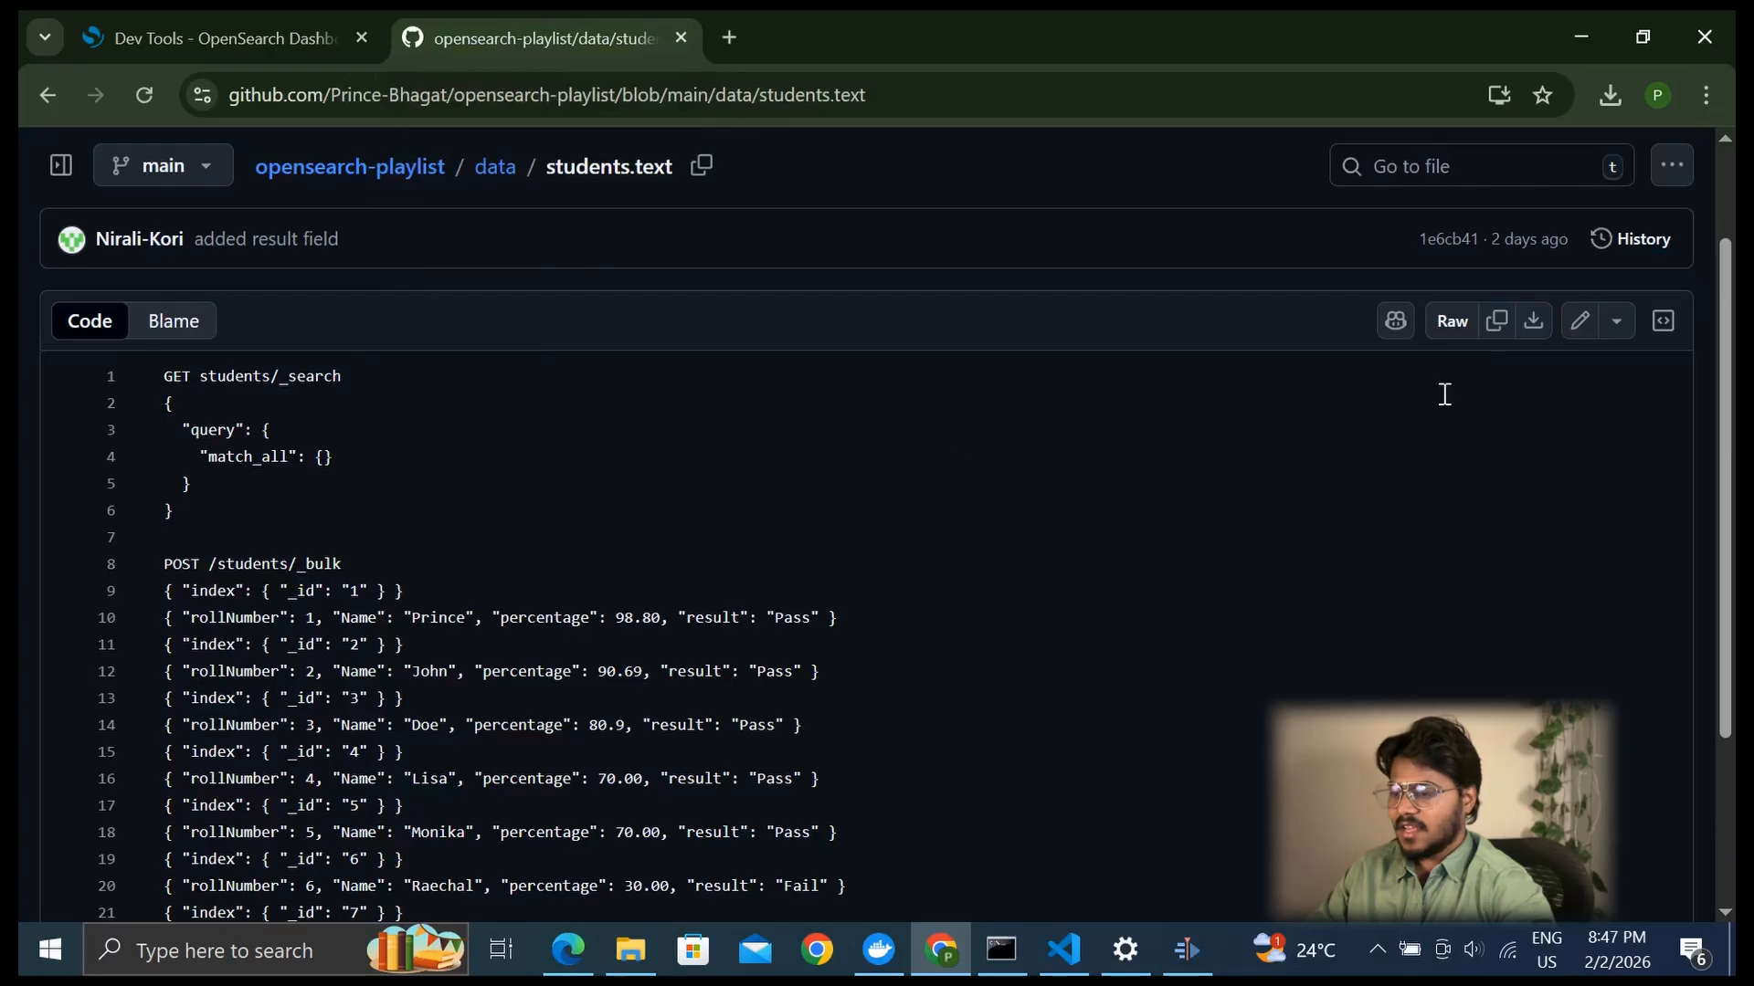
{"action": "left_click", "coordinate": [1502, 325]}
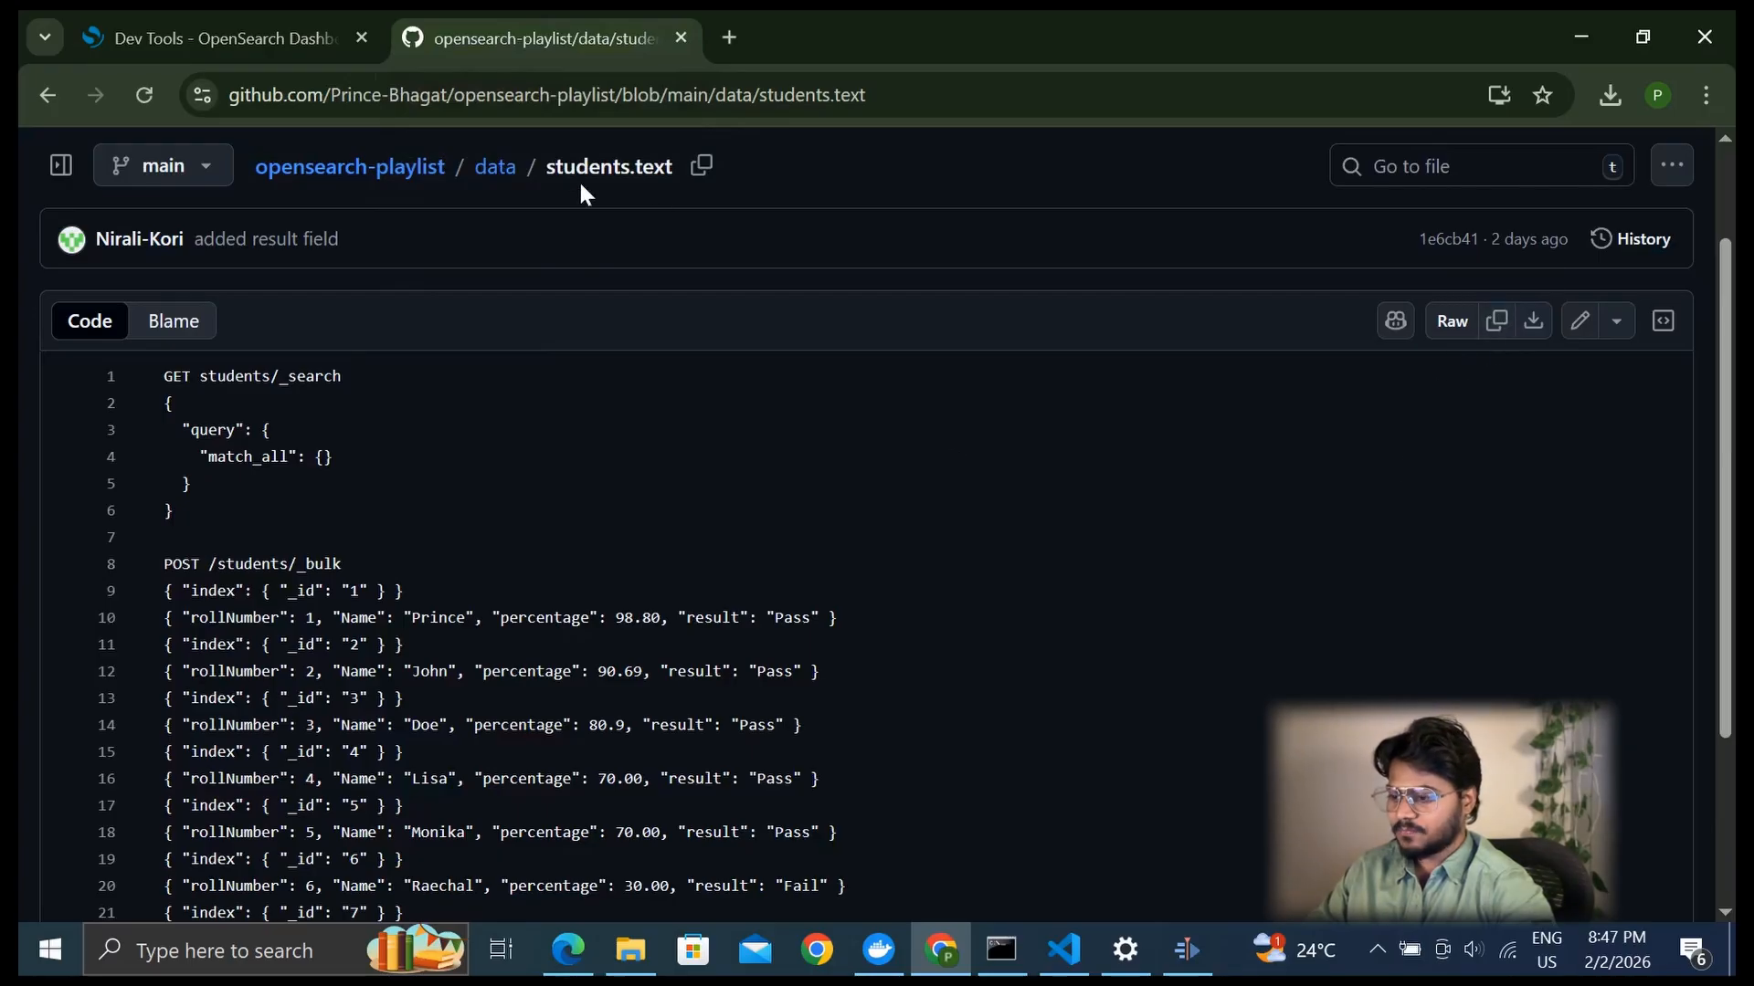
{"action": "left_click", "coordinate": [250, 47]}
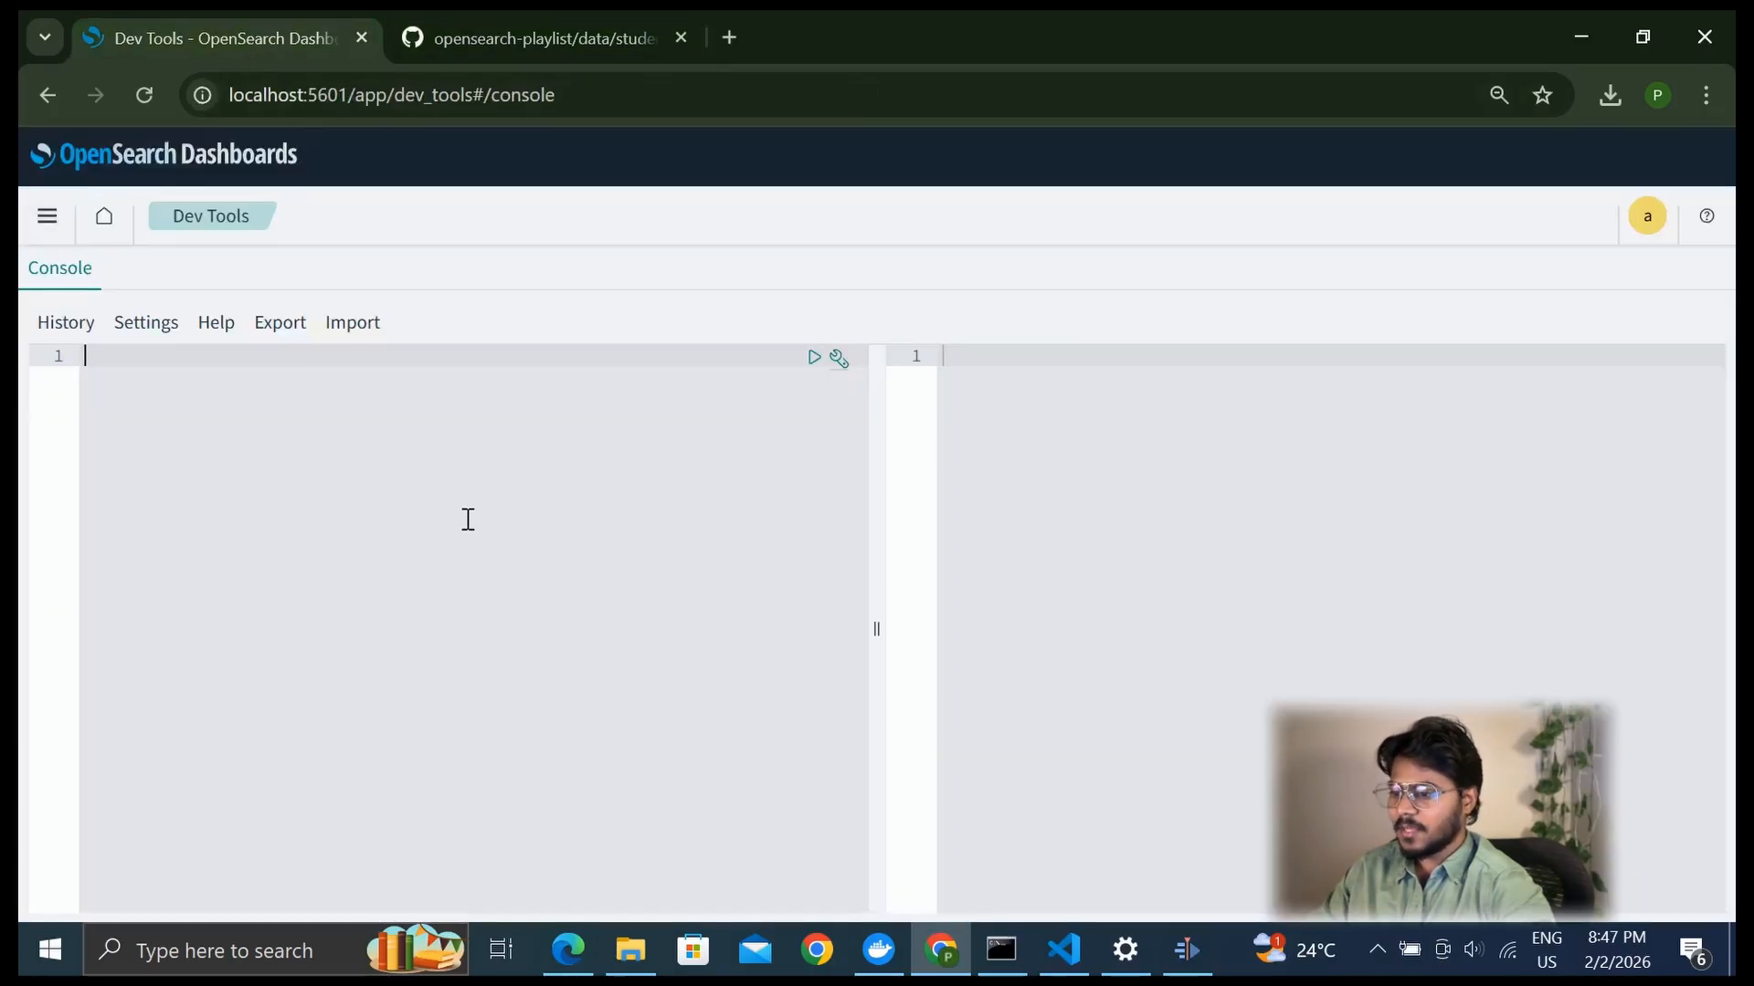
{"action": "key", "text": "ctrl+v"}
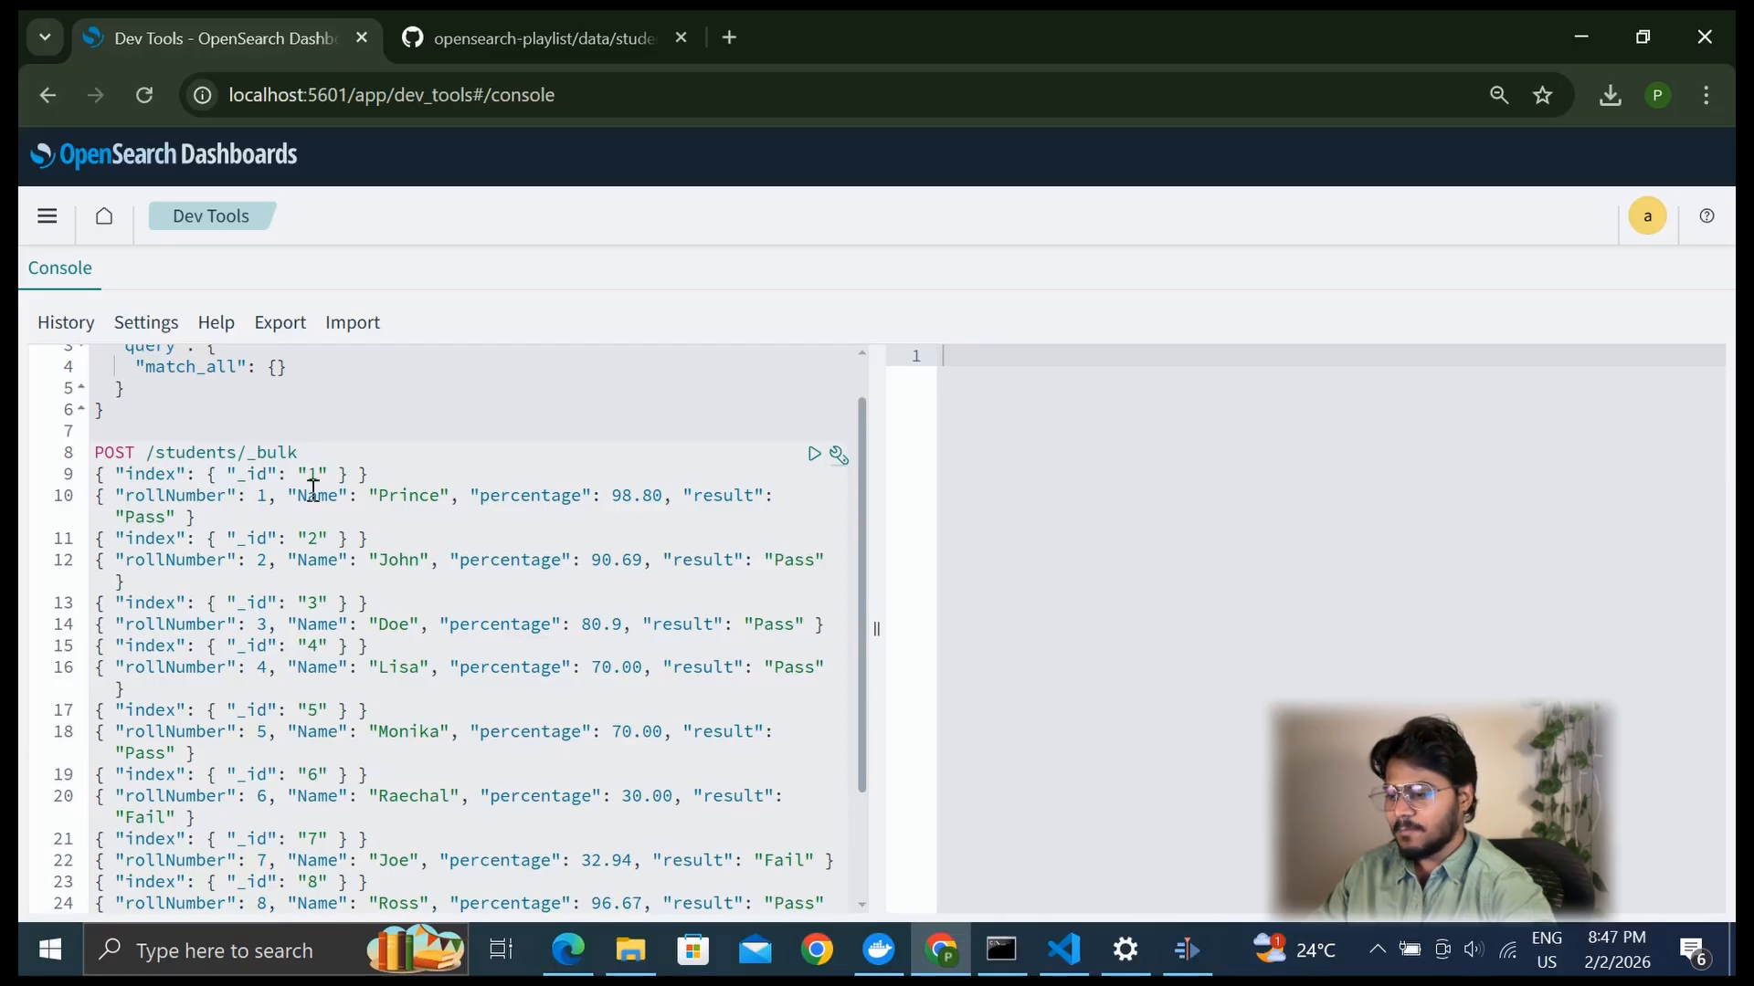
Send the POST /students/_bulk request to index the student records and check the errors field in the response
{"action": "double_click", "coordinate": [190, 450]}
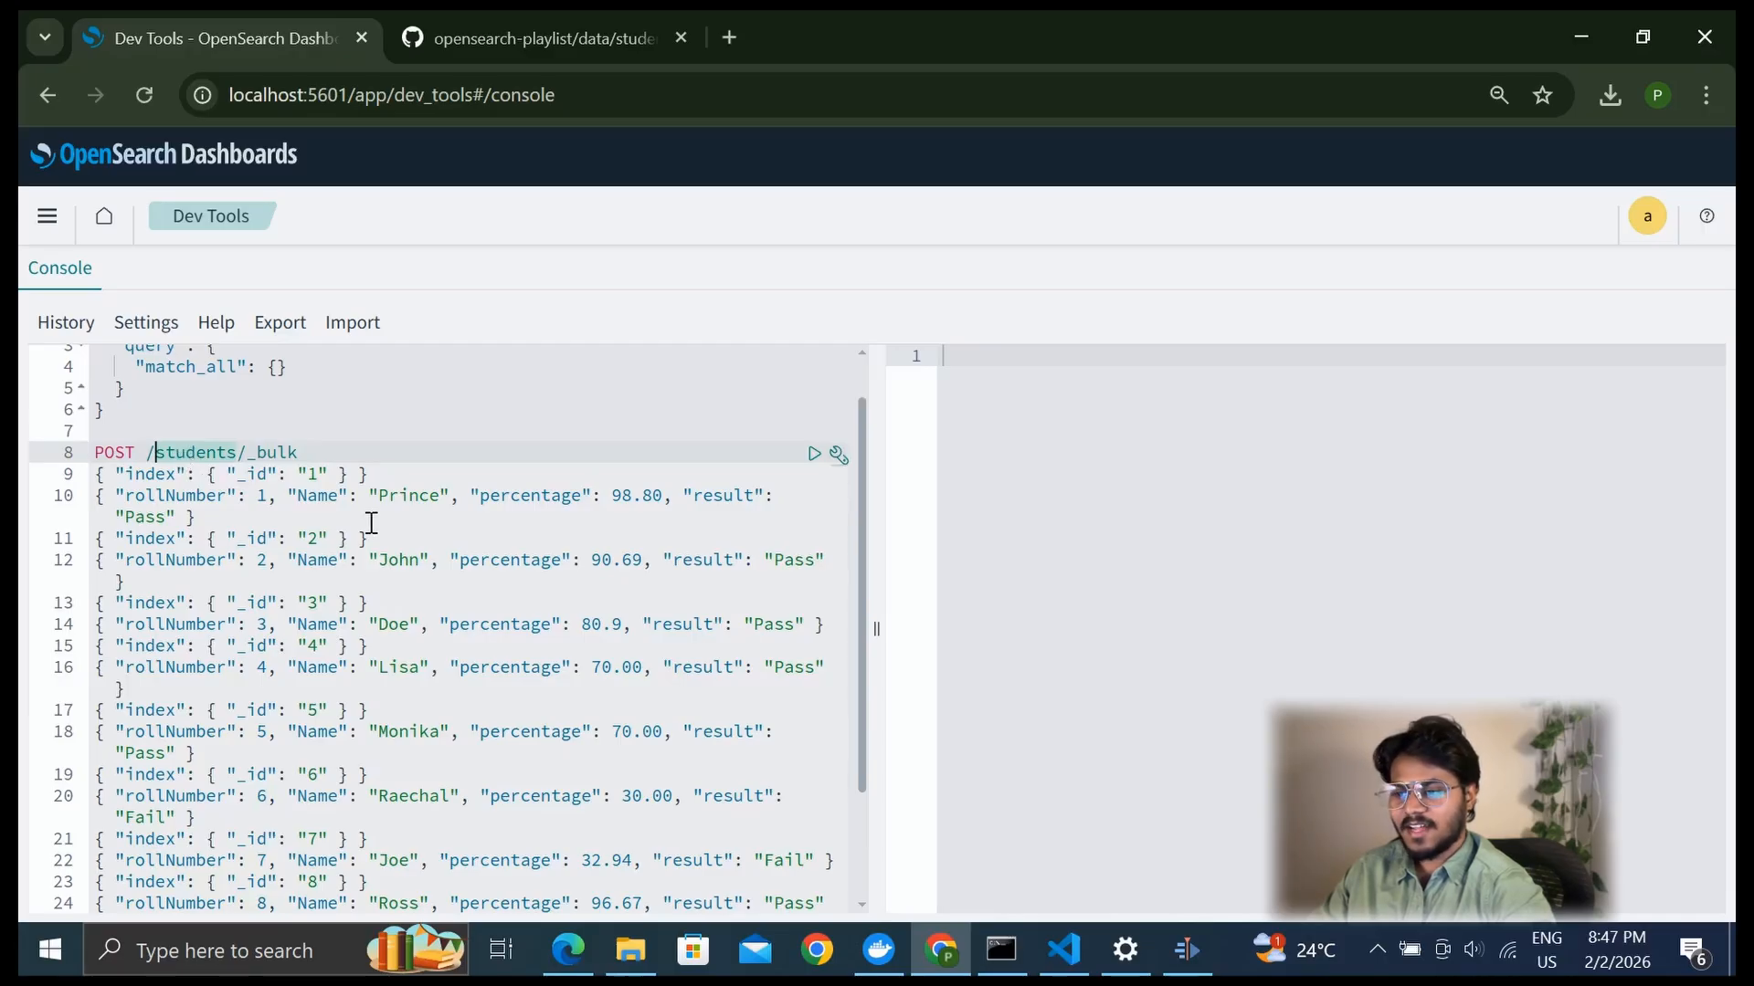
{"action": "left_click", "coordinate": [809, 456]}
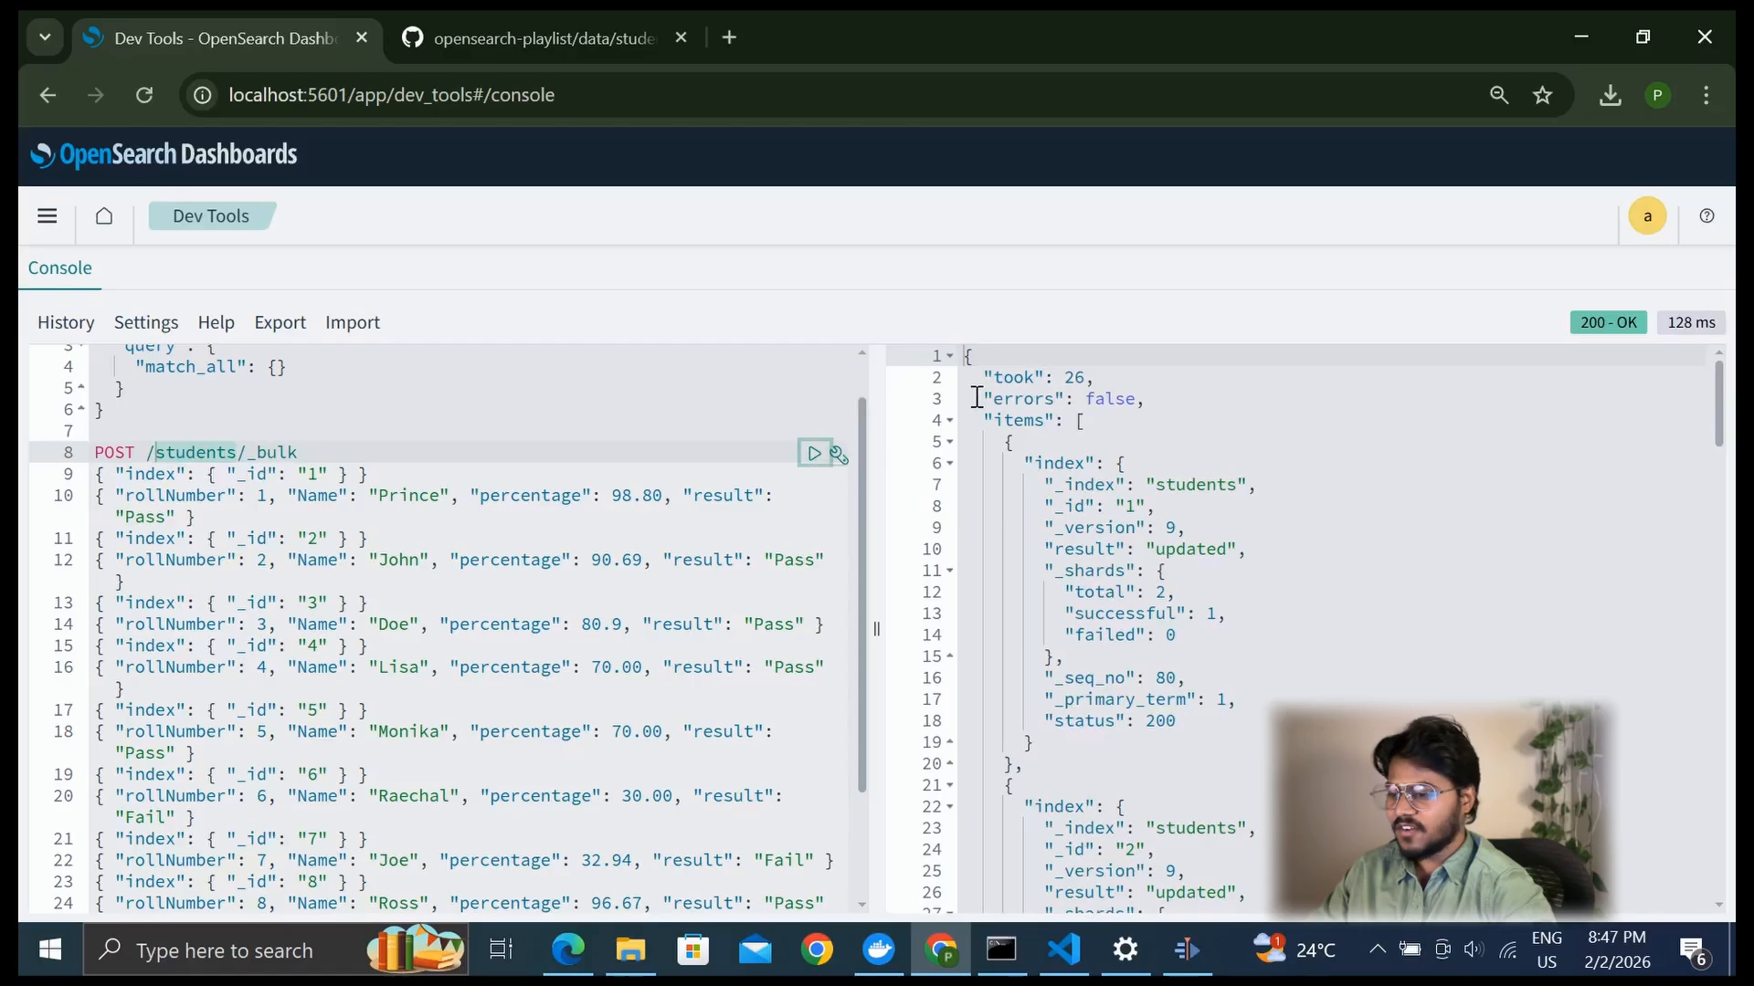
{"action": "left_click_drag", "start_coordinate": [976, 397], "coordinate": [1210, 413]}
Run the GET students/_search match_all query and review the returned student documents
{"action": "scroll", "coordinate": [628, 458], "scroll_direction": "up", "scroll_amount": 2}
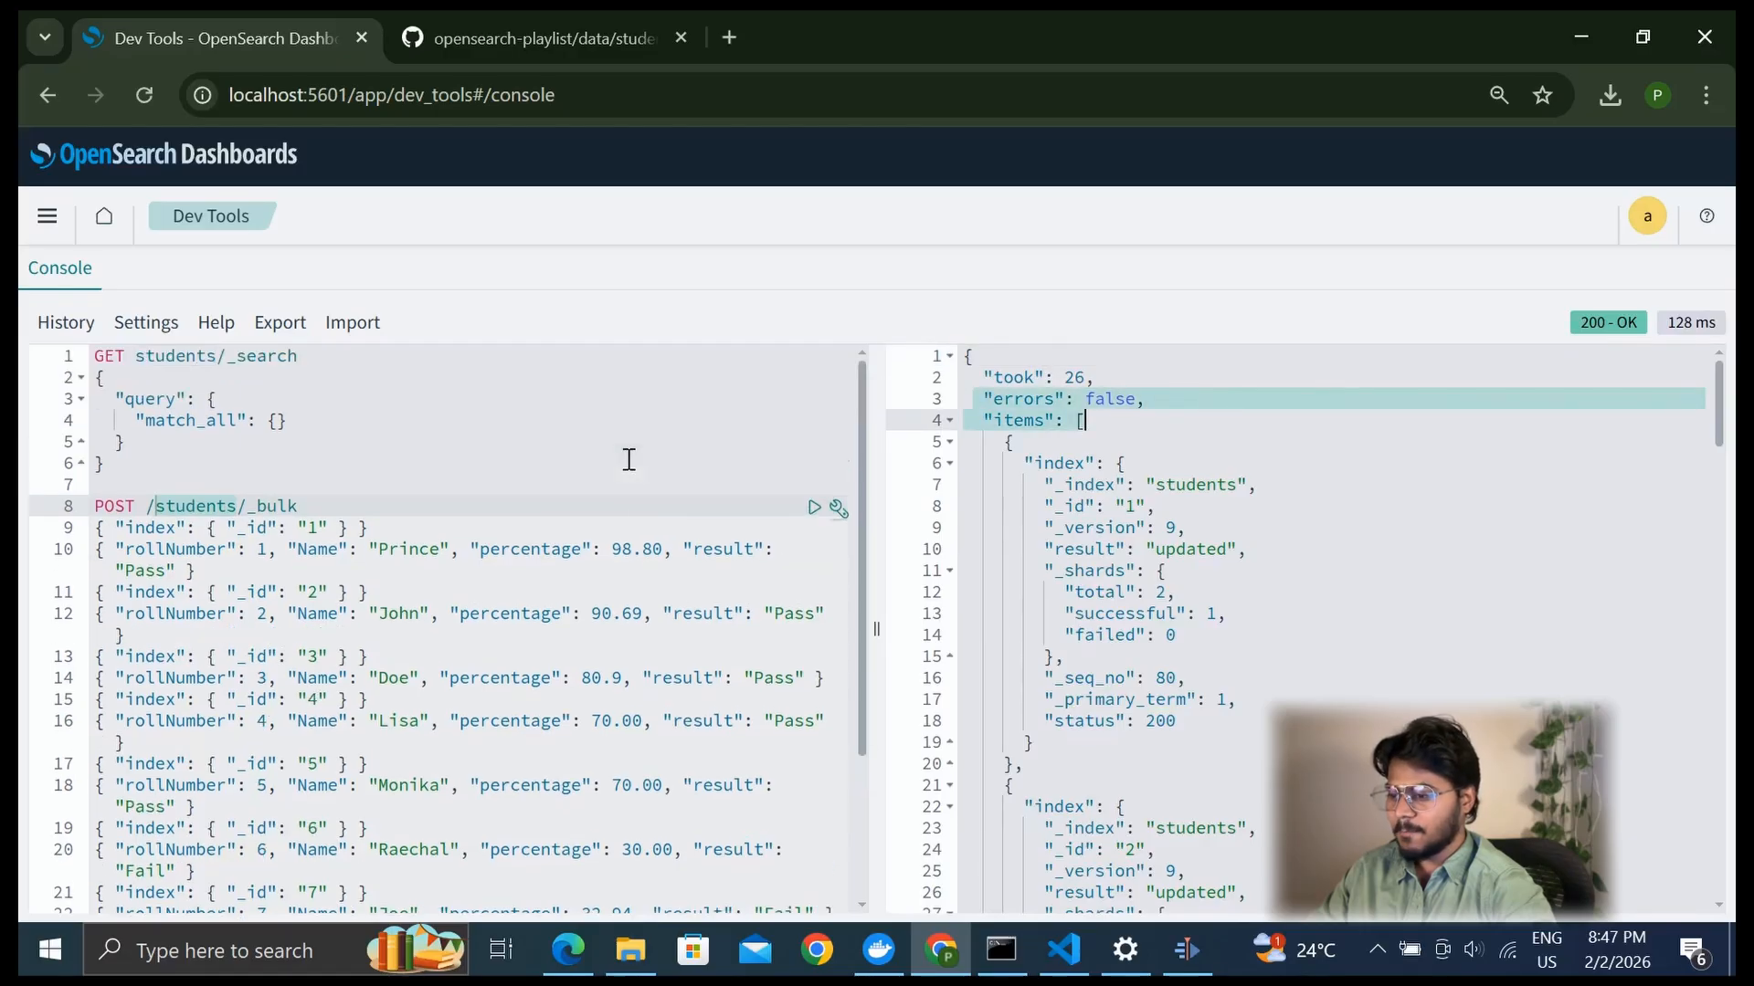
{"action": "left_click", "coordinate": [474, 356]}
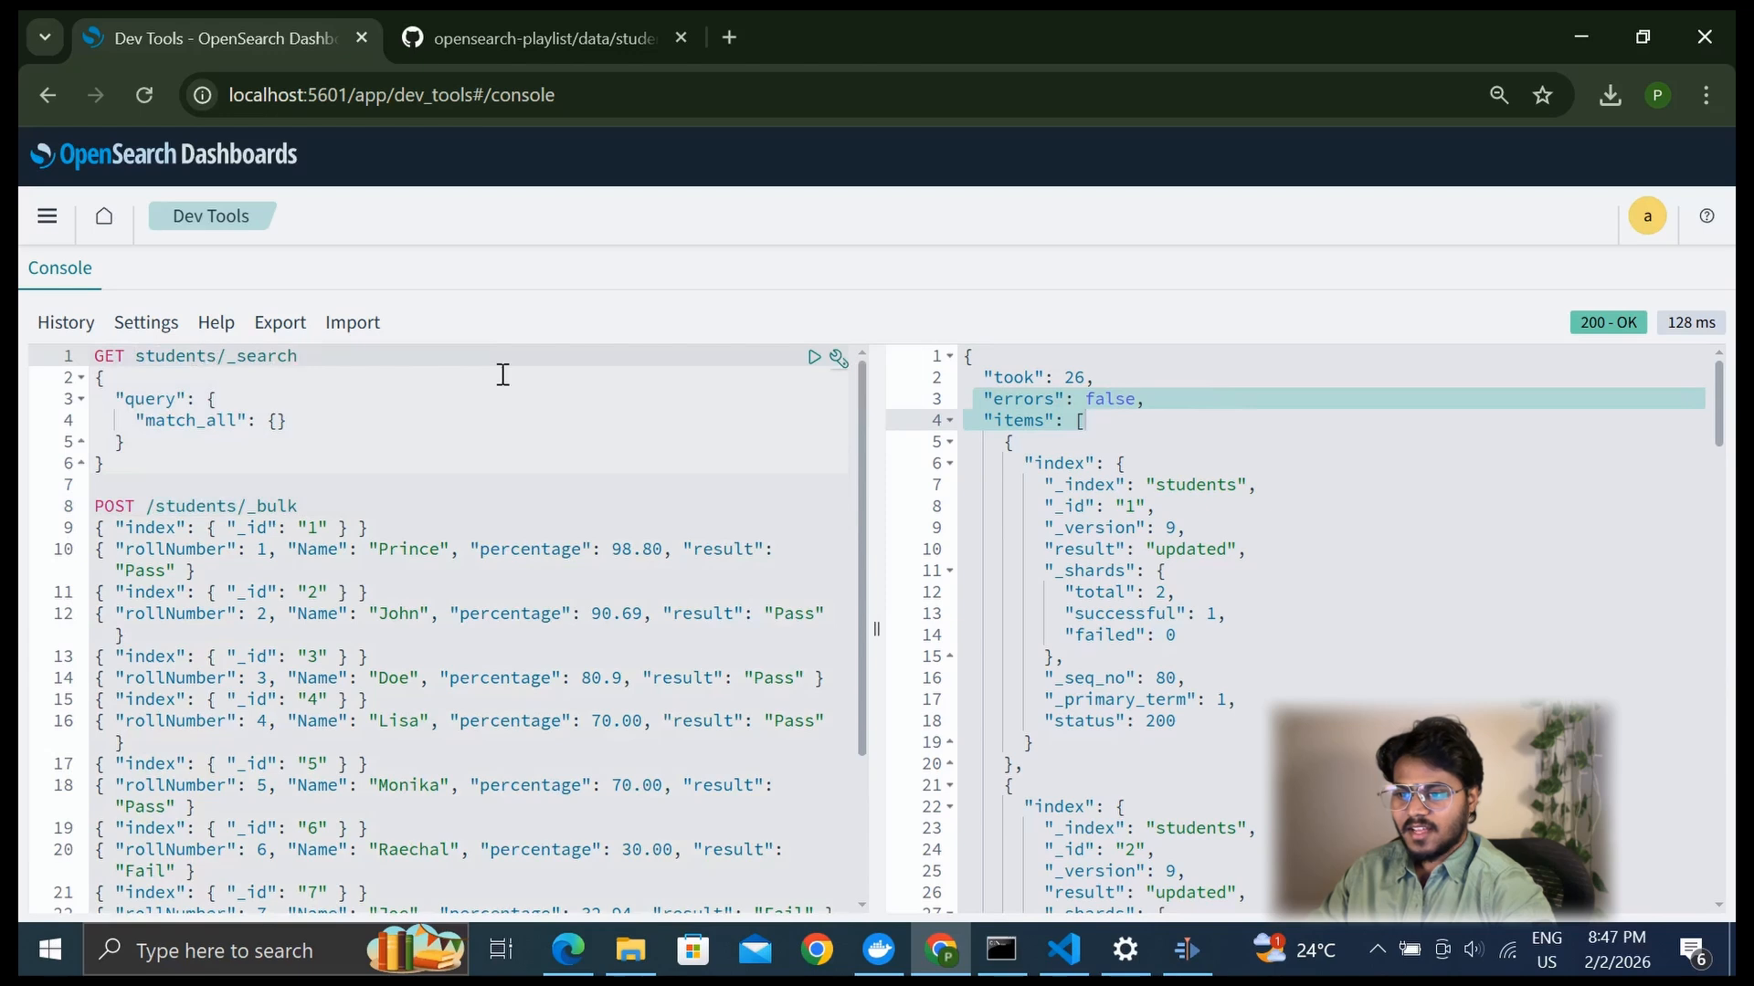
{"action": "left_click", "coordinate": [813, 357]}
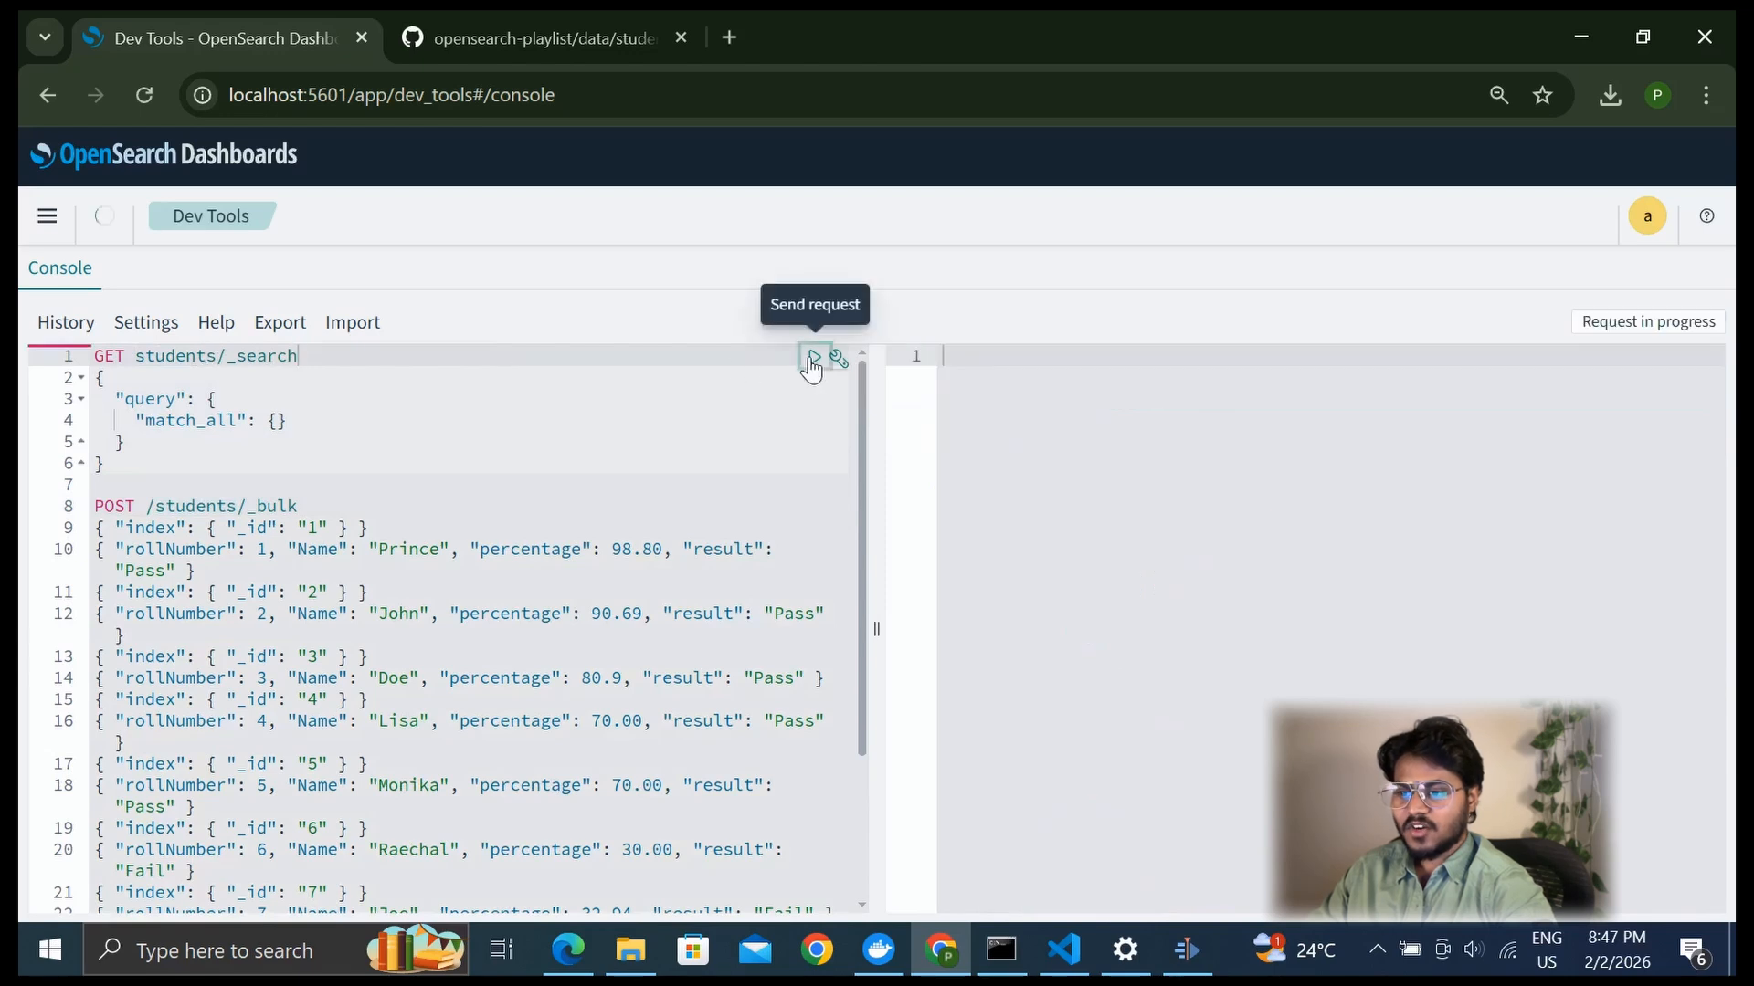
{"action": "scroll", "coordinate": [1141, 631], "scroll_direction": "down", "scroll_amount": 2}
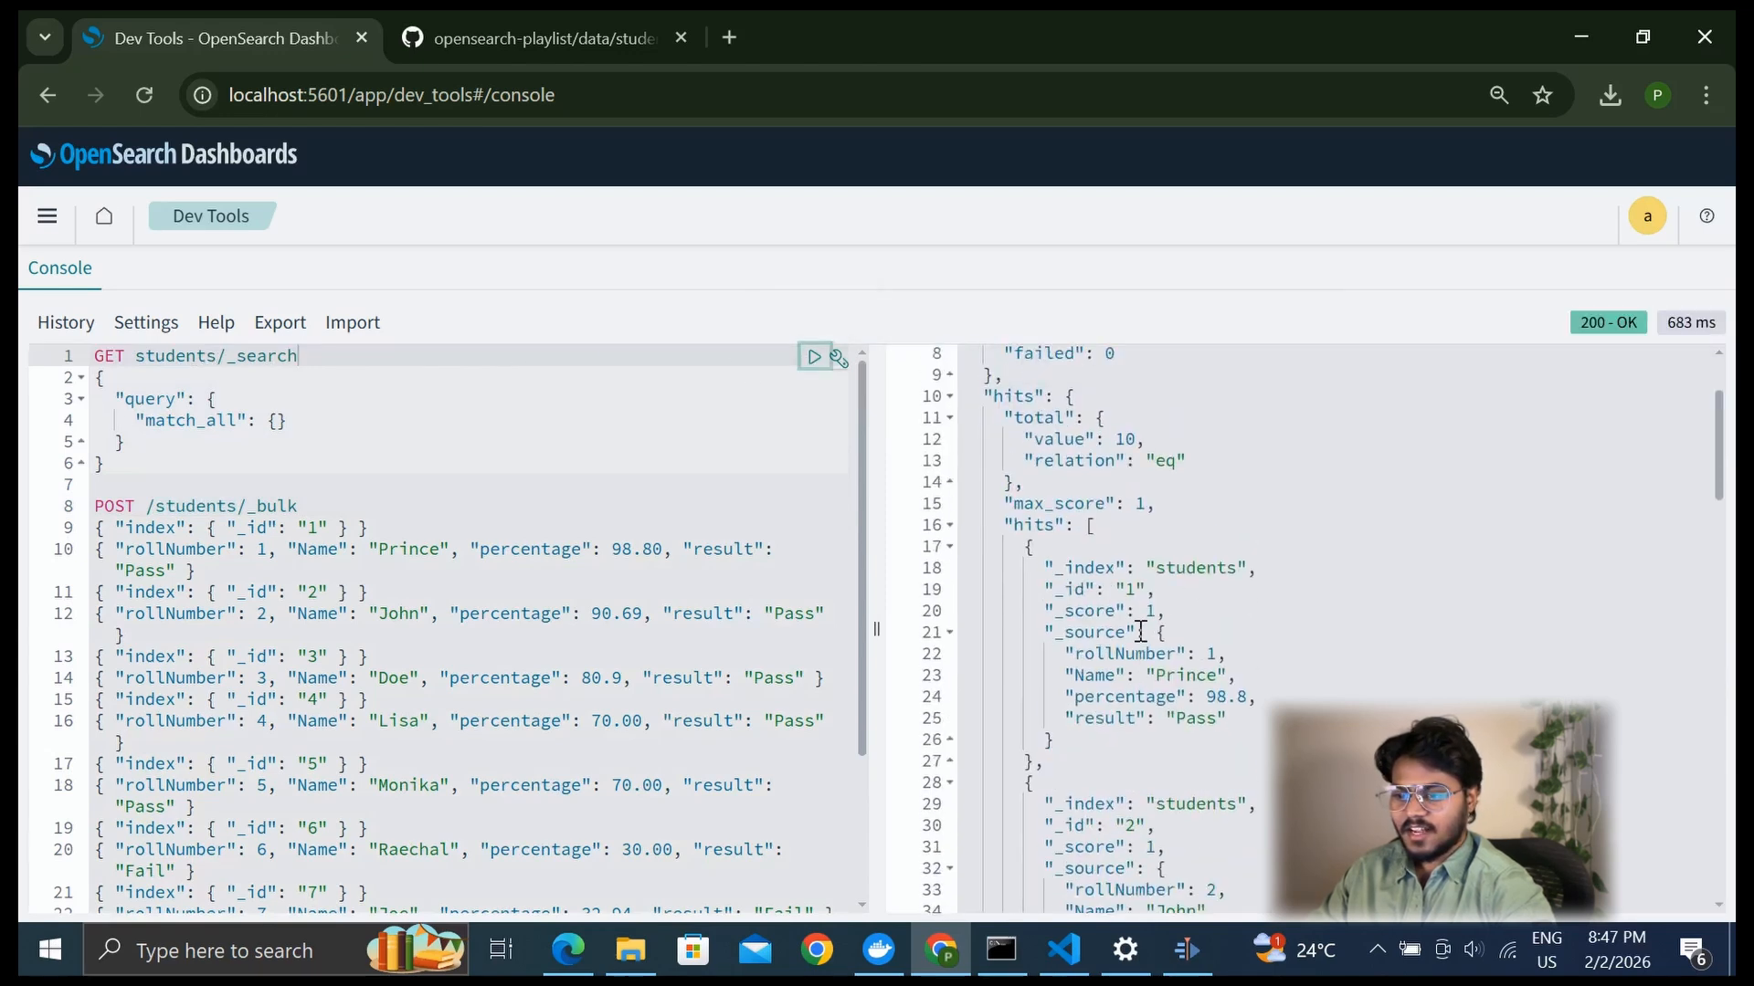
{"action": "left_click_drag", "start_coordinate": [1131, 466], "coordinate": [1178, 750]}
{"action": "scroll", "coordinate": [1233, 630], "scroll_direction": "down", "scroll_amount": 15}
{"action": "scroll", "coordinate": [1134, 692], "scroll_direction": "down", "scroll_amount": 8}
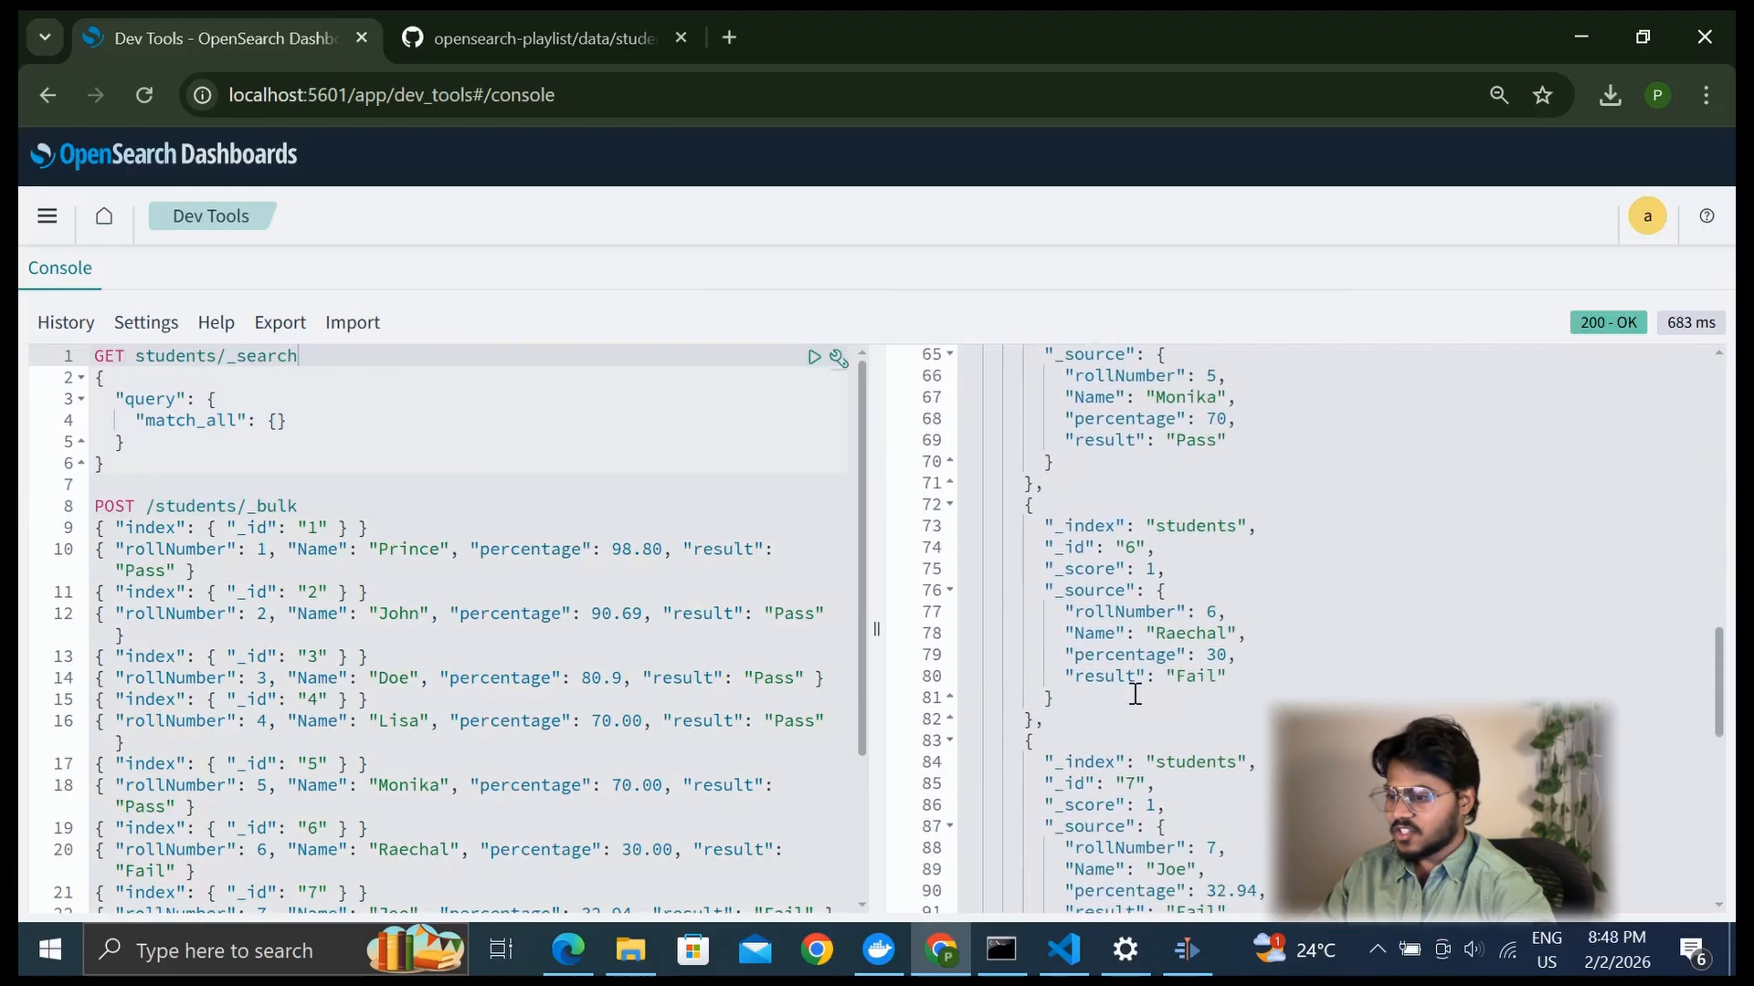
{"action": "scroll", "coordinate": [1135, 680], "scroll_direction": "up", "scroll_amount": 9}
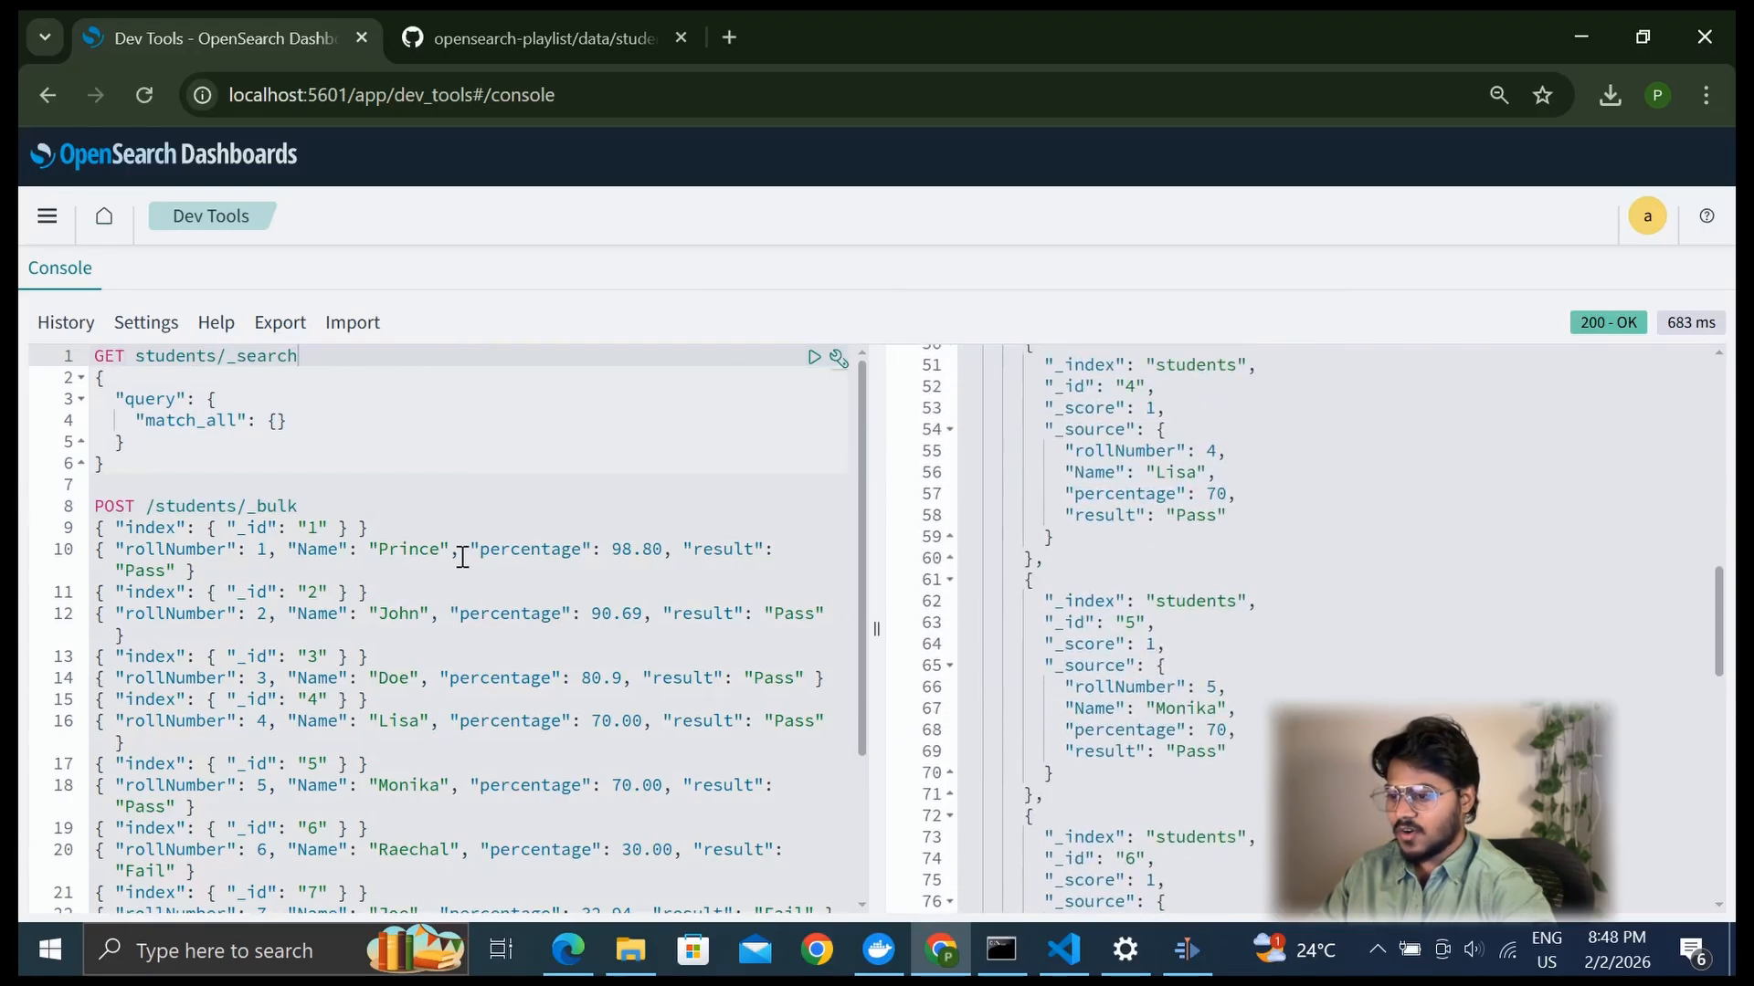
{"action": "left_click", "coordinate": [194, 549]}
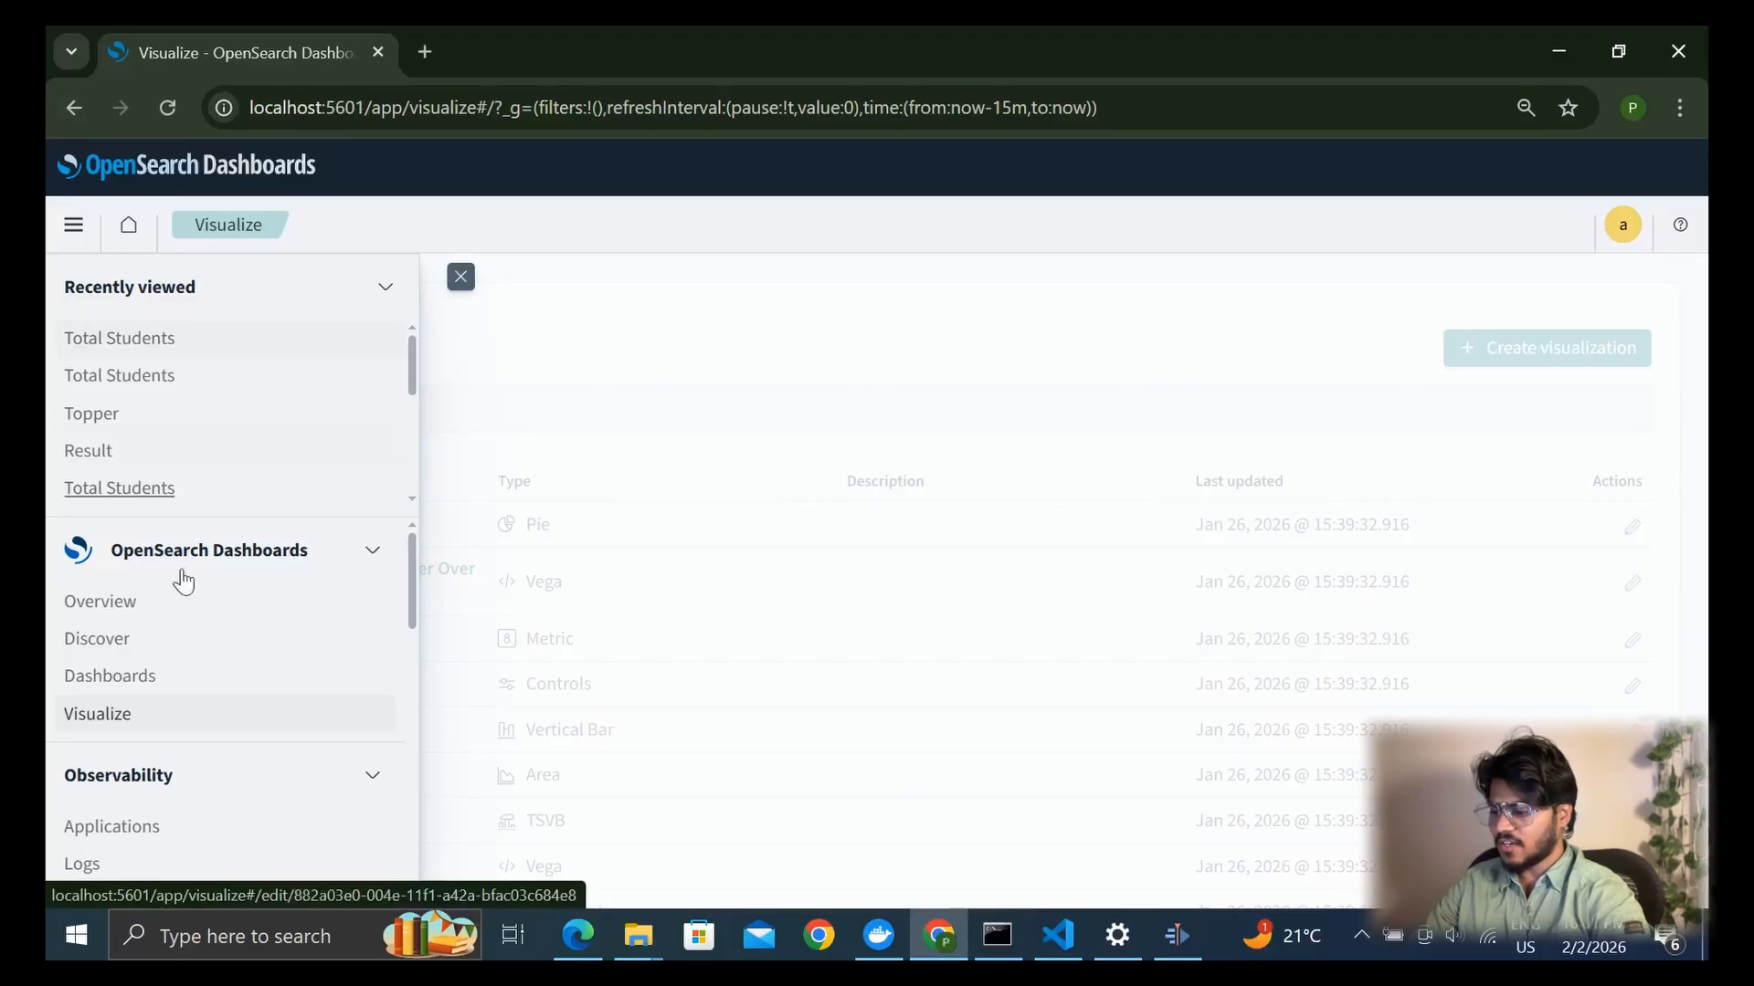
Create an index pattern named students* in Dashboards Management
{"action": "scroll", "coordinate": [197, 657], "scroll_direction": "down", "scroll_amount": 10}
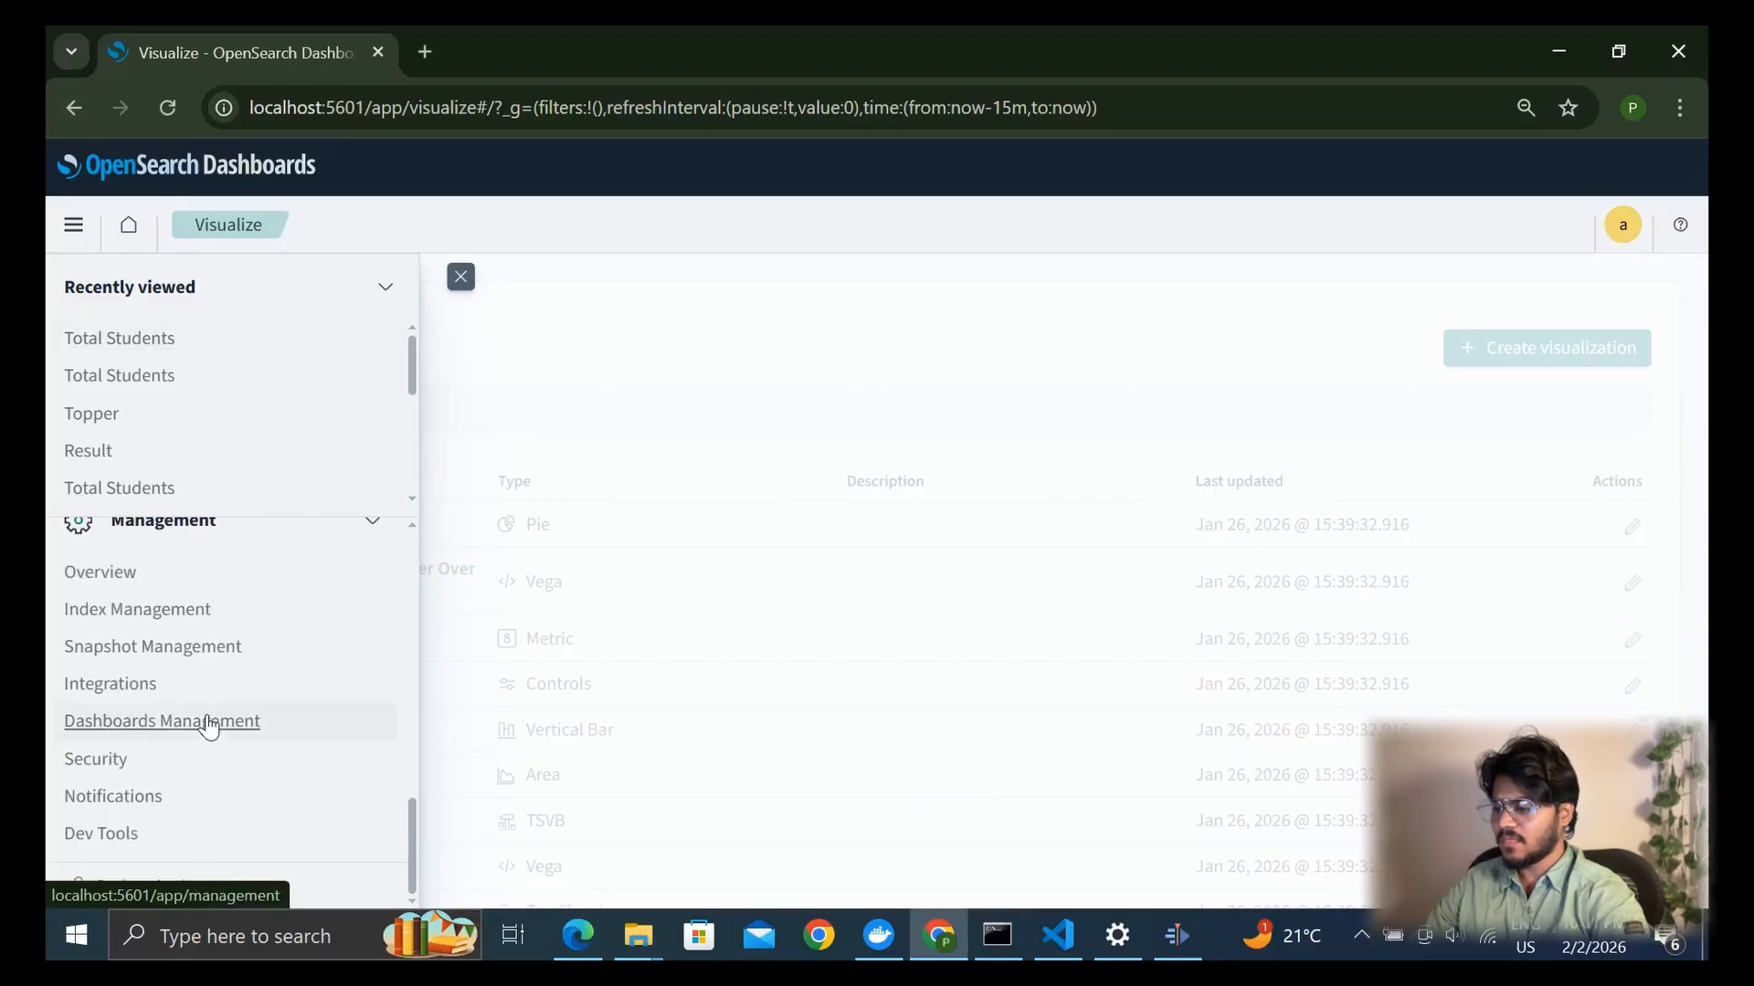
{"action": "left_click", "coordinate": [209, 723]}
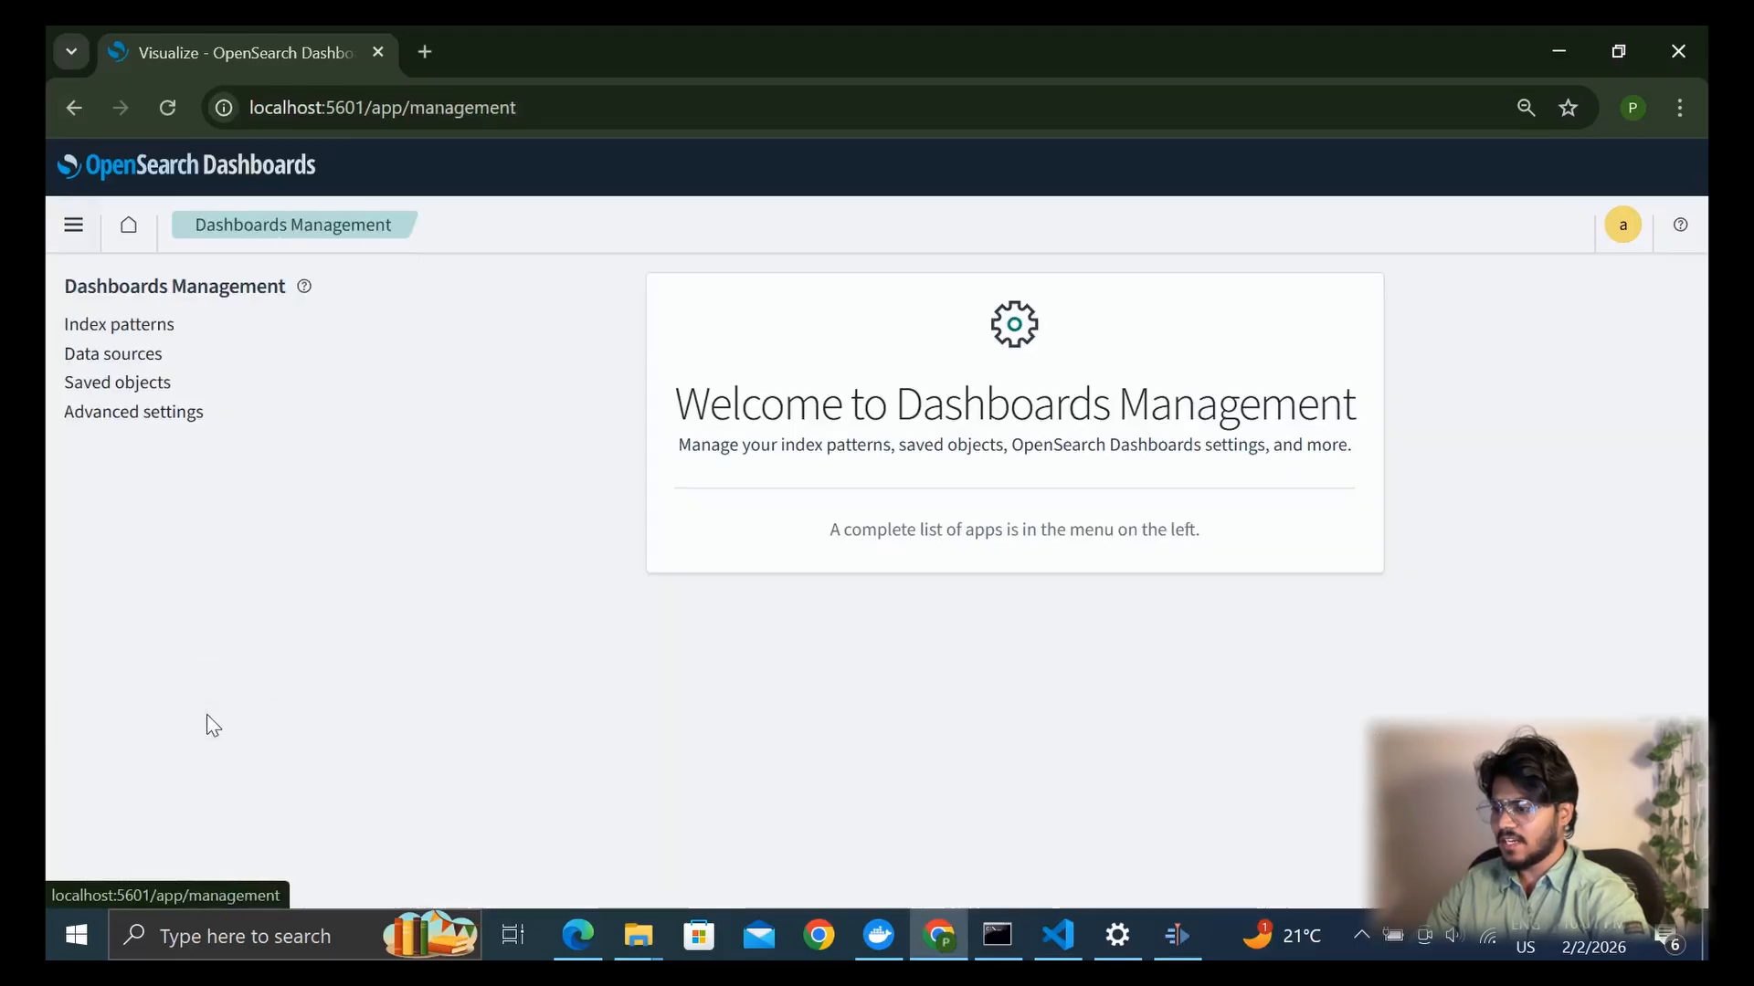
{"action": "left_click", "coordinate": [157, 327]}
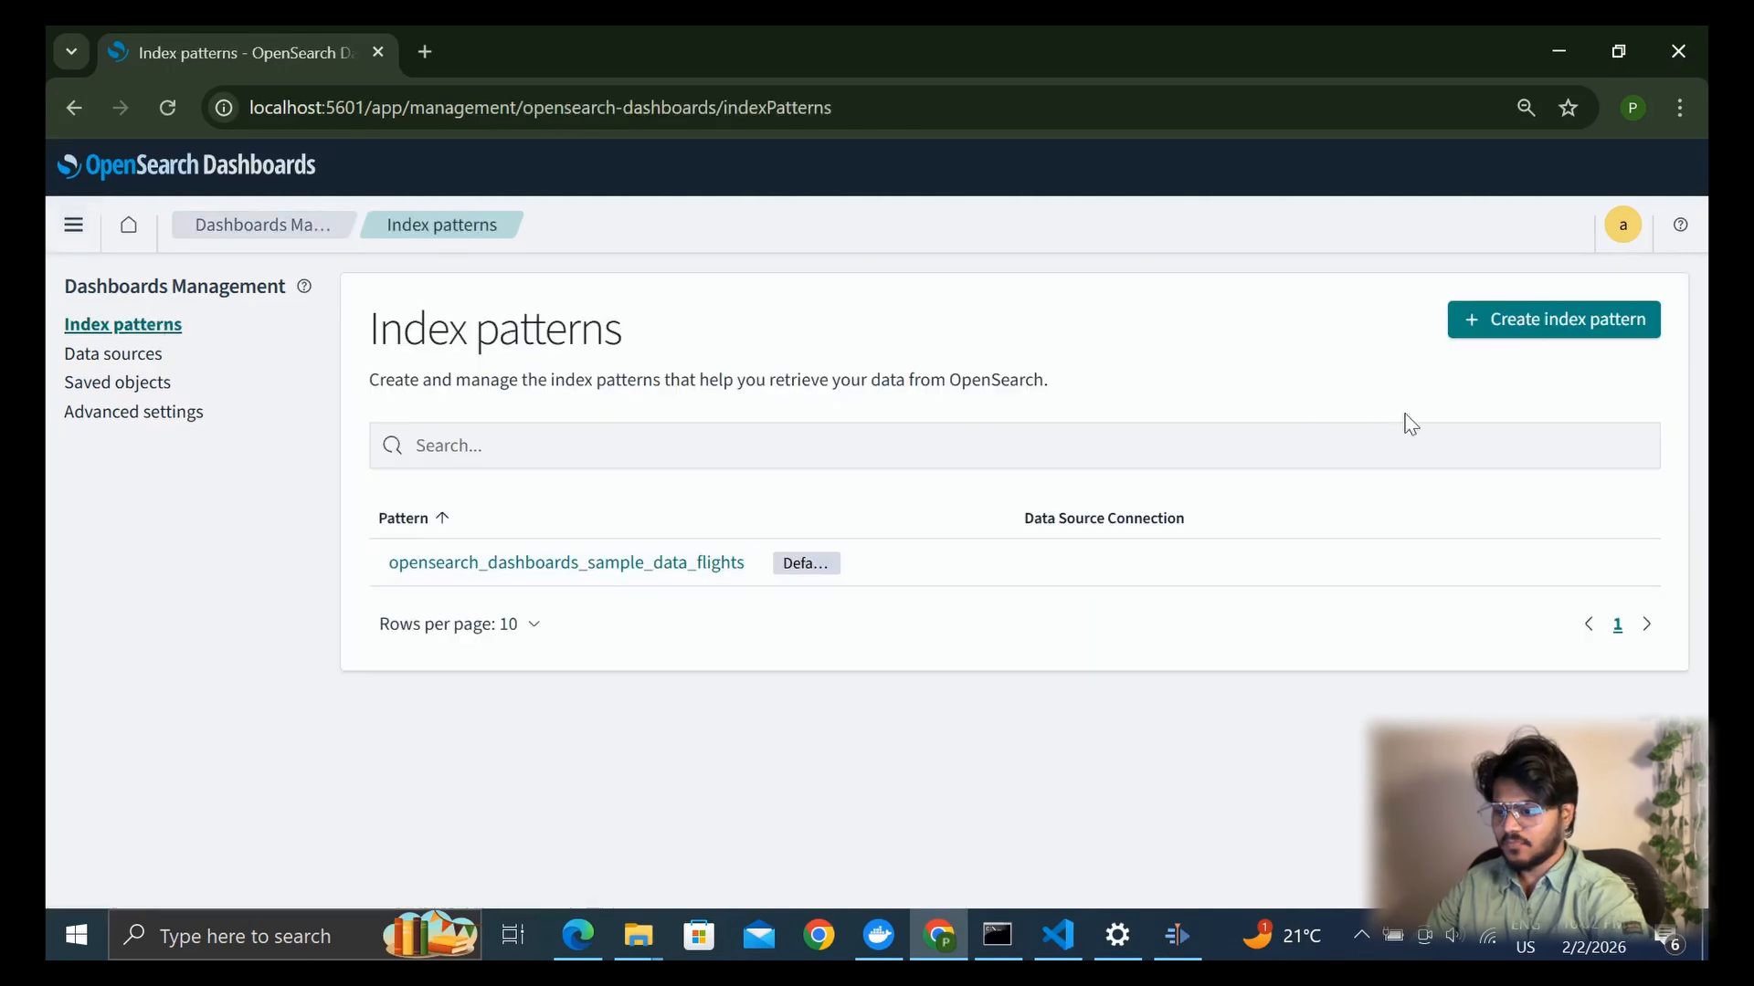
{"action": "left_click", "coordinate": [1538, 321]}
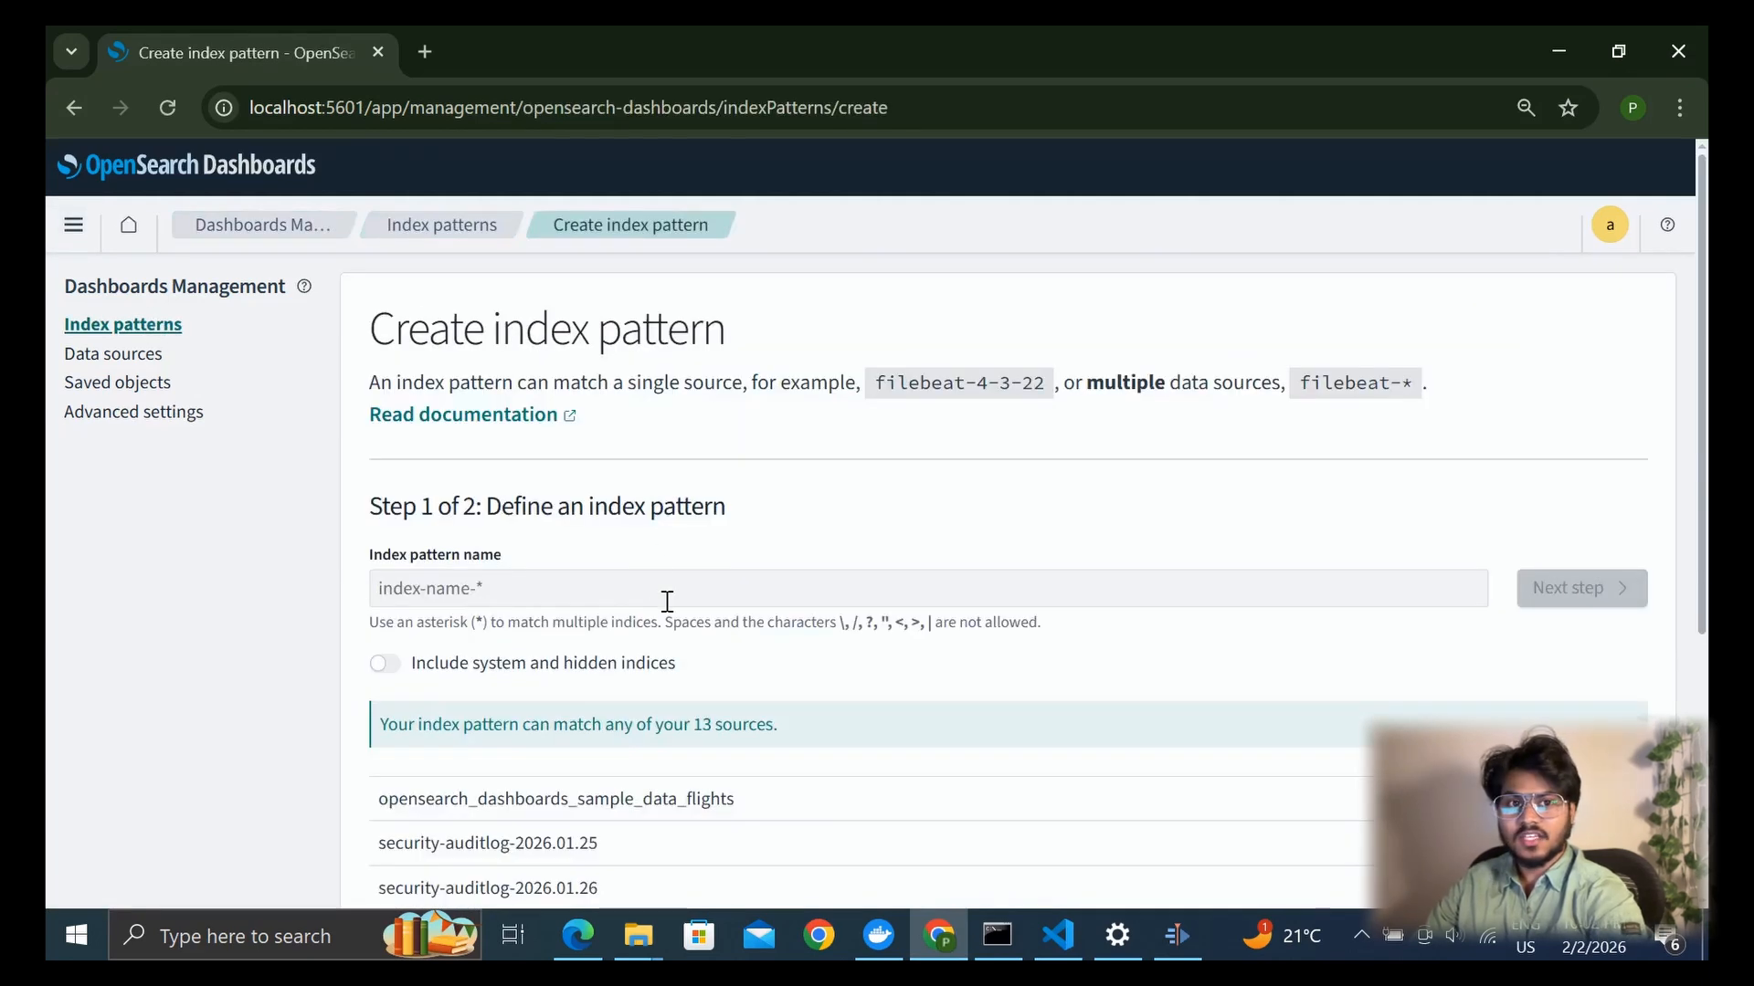
{"action": "left_click", "coordinate": [668, 601]}
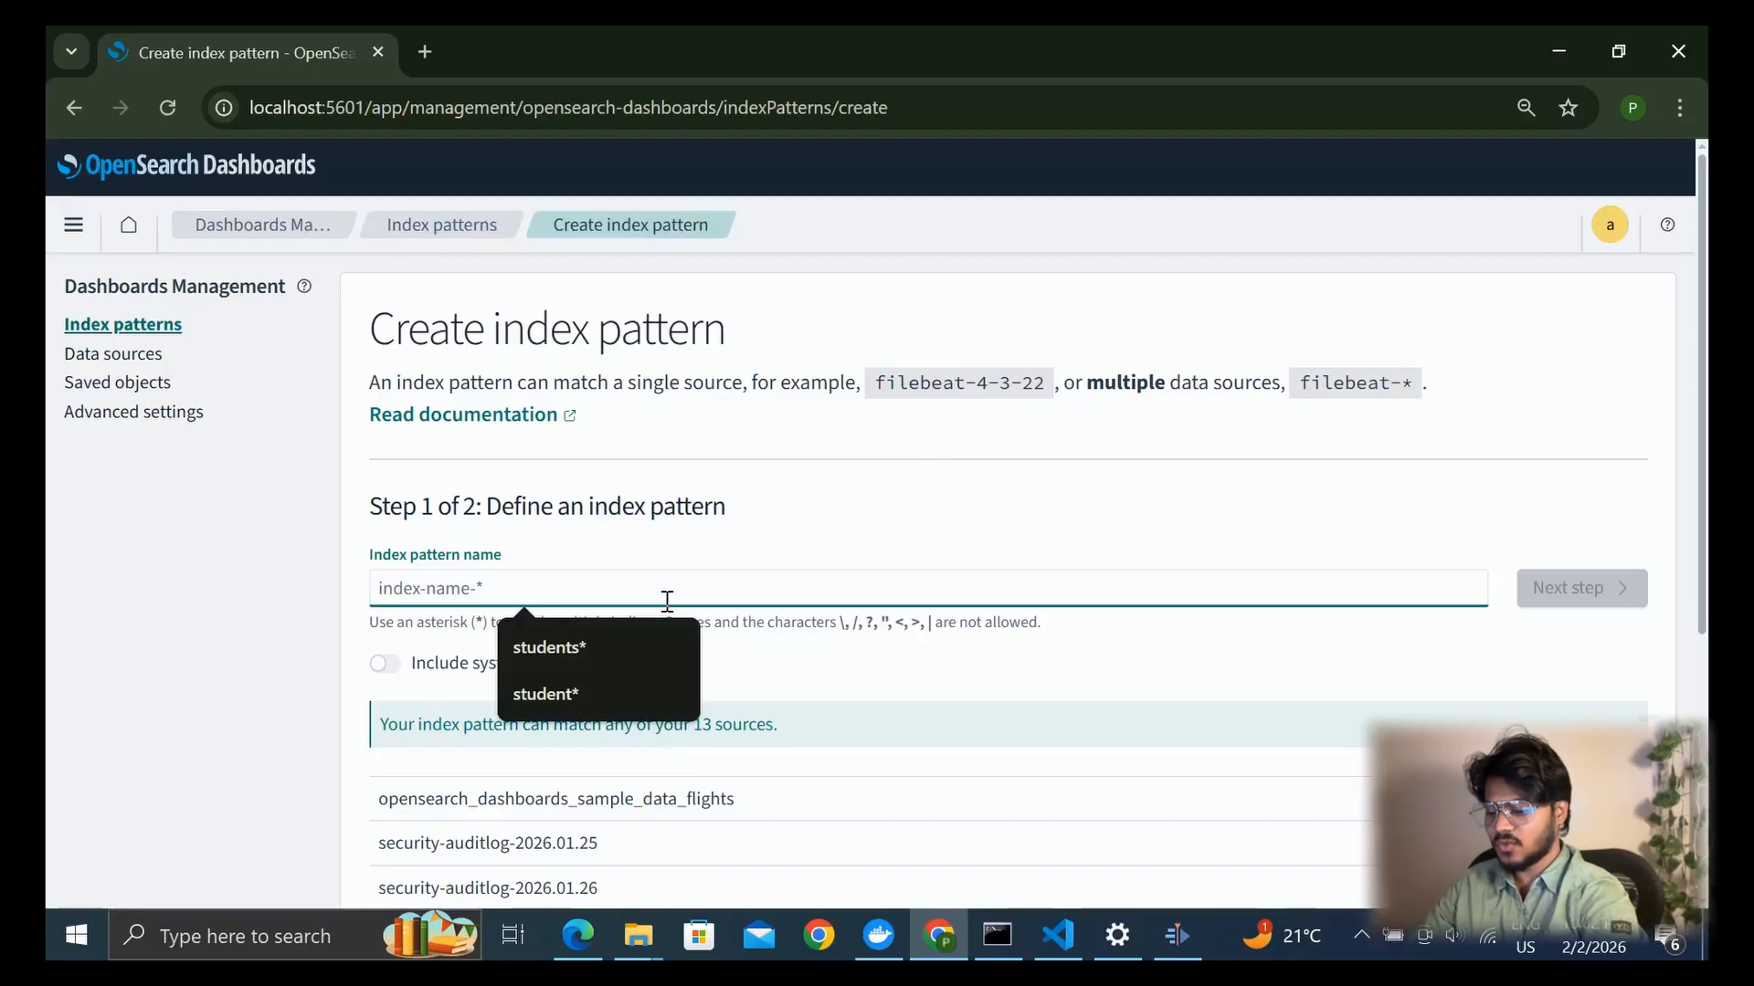
{"action": "type", "text": "students*"}
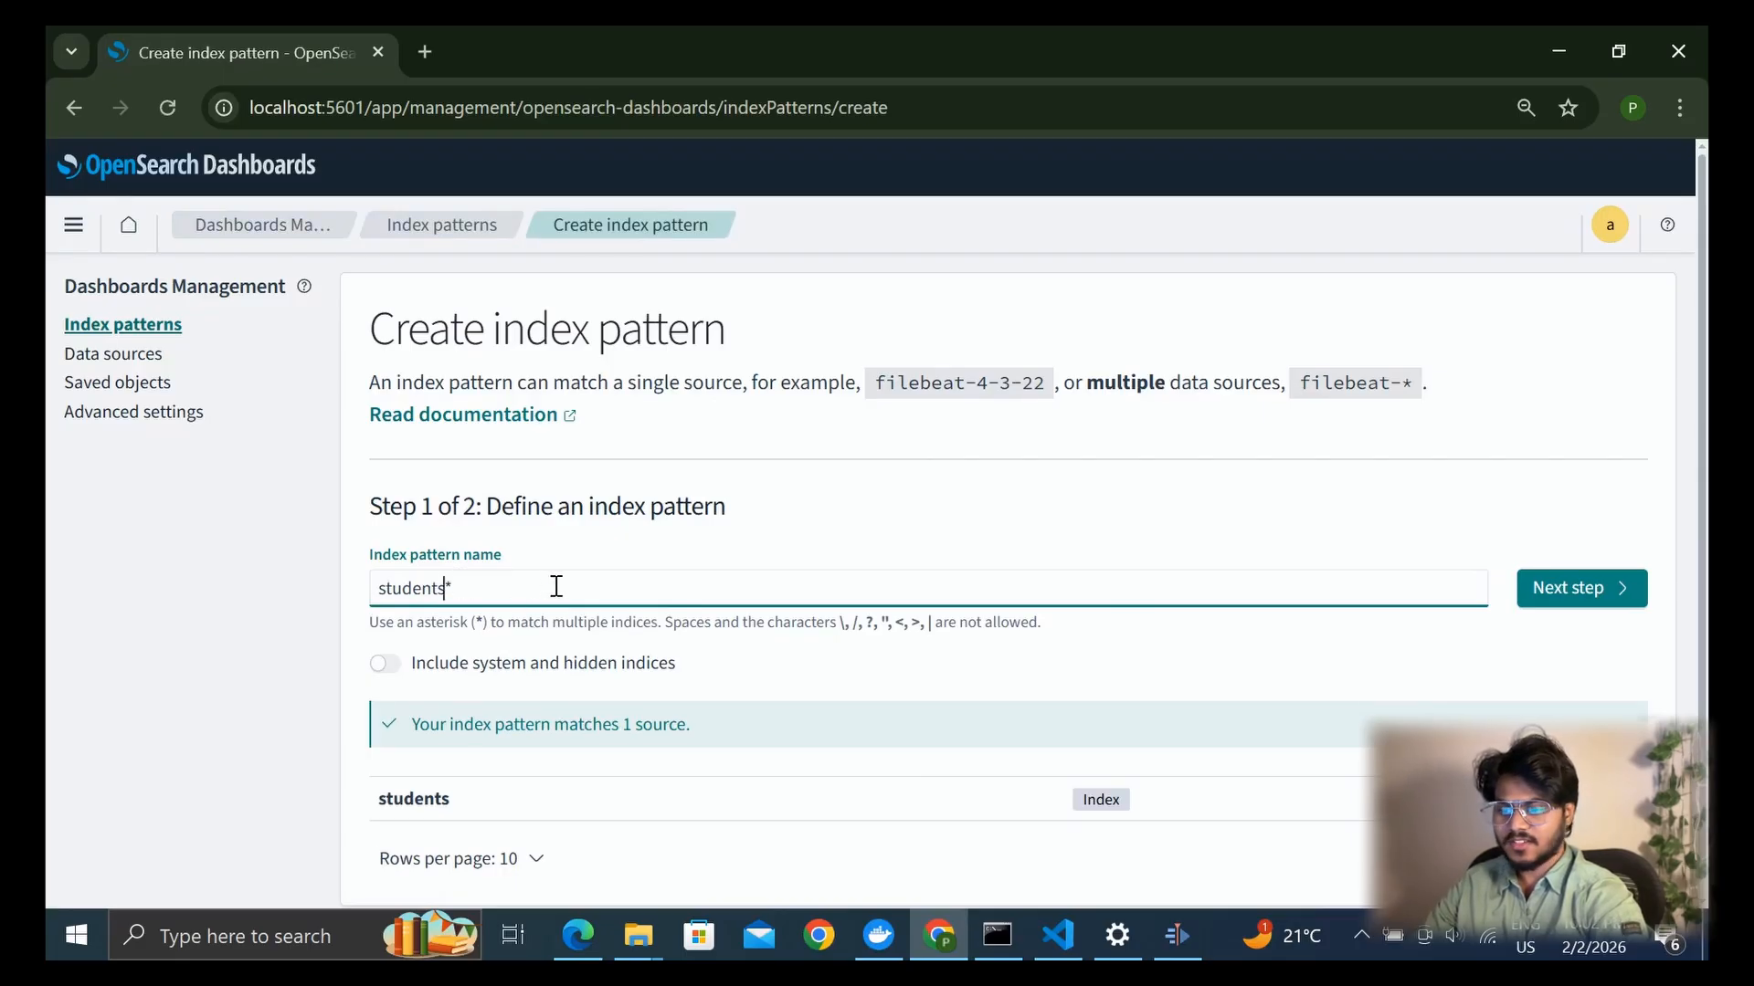
{"action": "left_click", "coordinate": [1598, 598]}
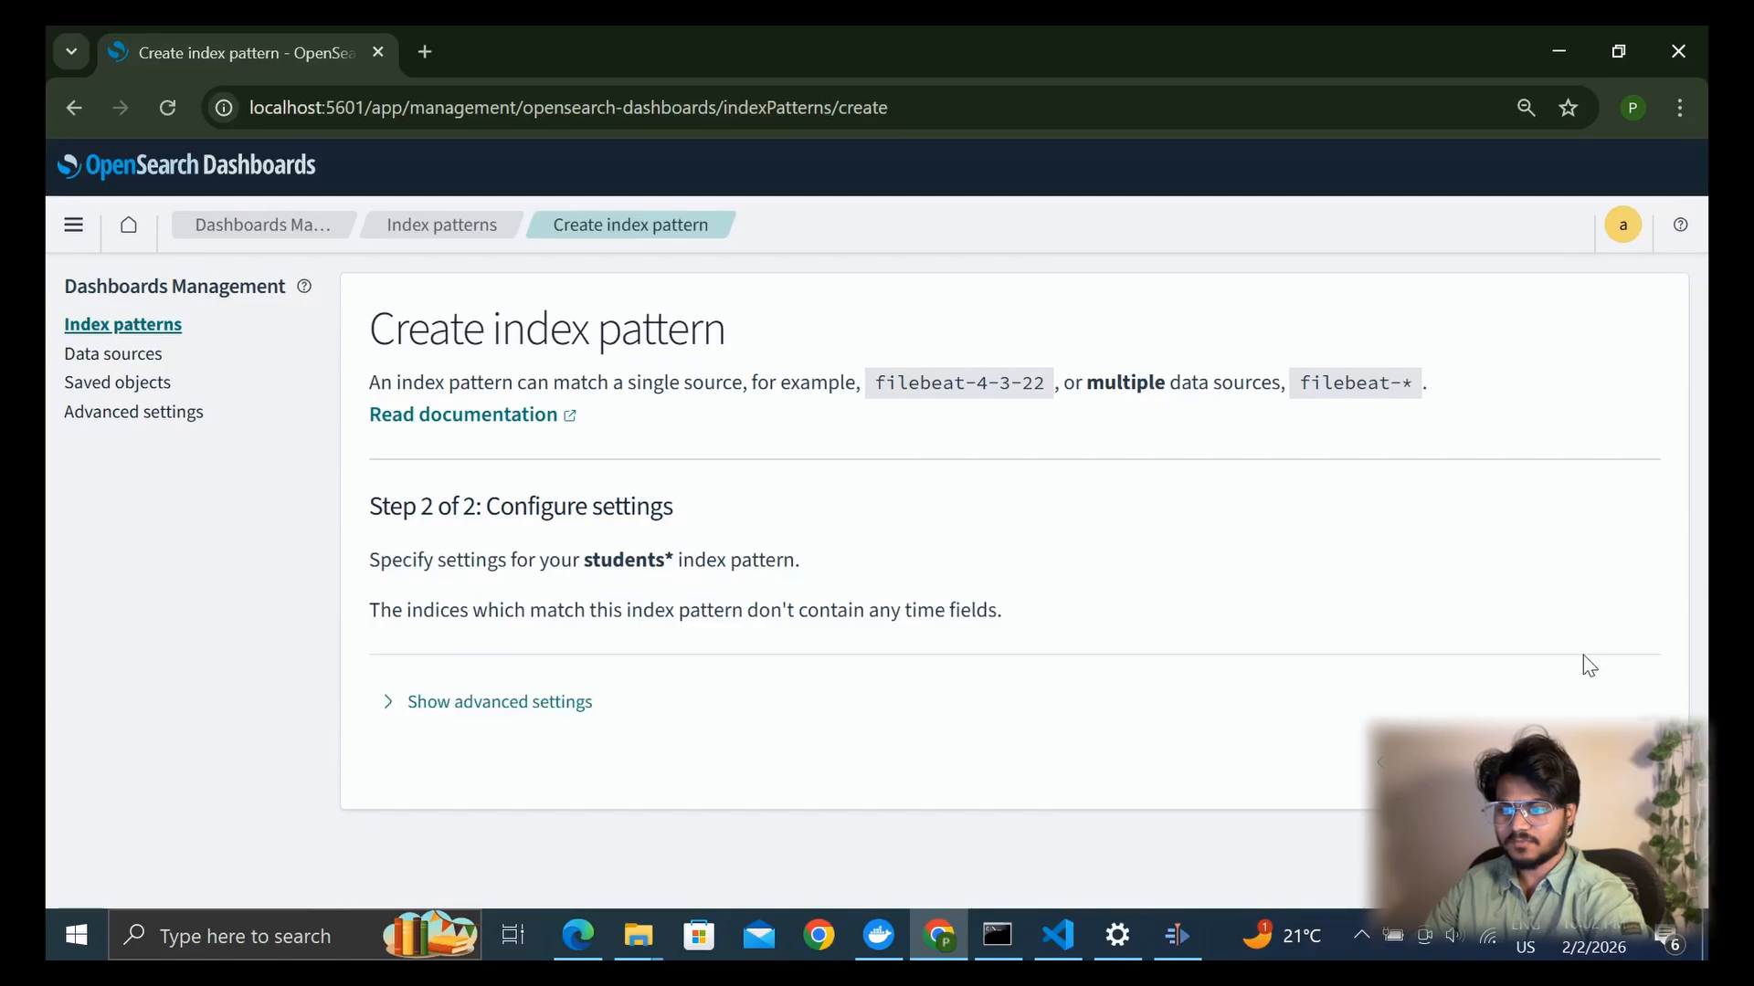
{"action": "left_click", "coordinate": [1560, 762]}
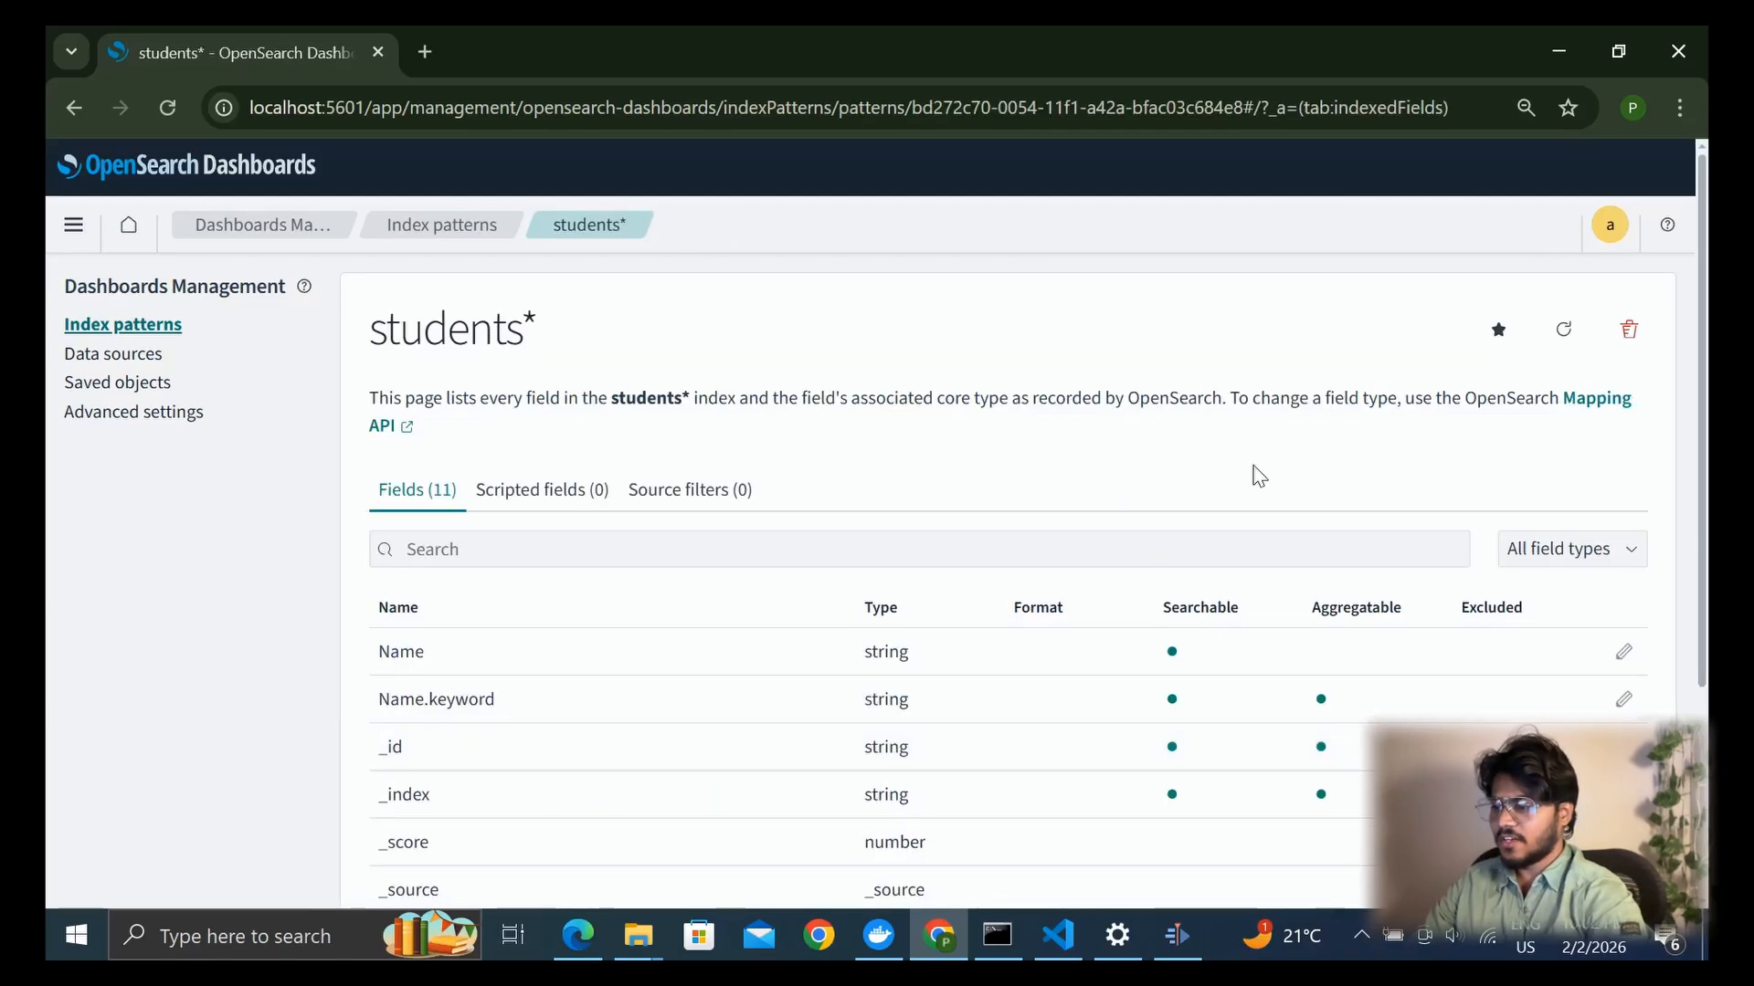
Open a new dashboard and create a Metric visualization in it with students* as the source
{"action": "left_click", "coordinate": [73, 224]}
{"action": "left_click", "coordinate": [108, 676]}
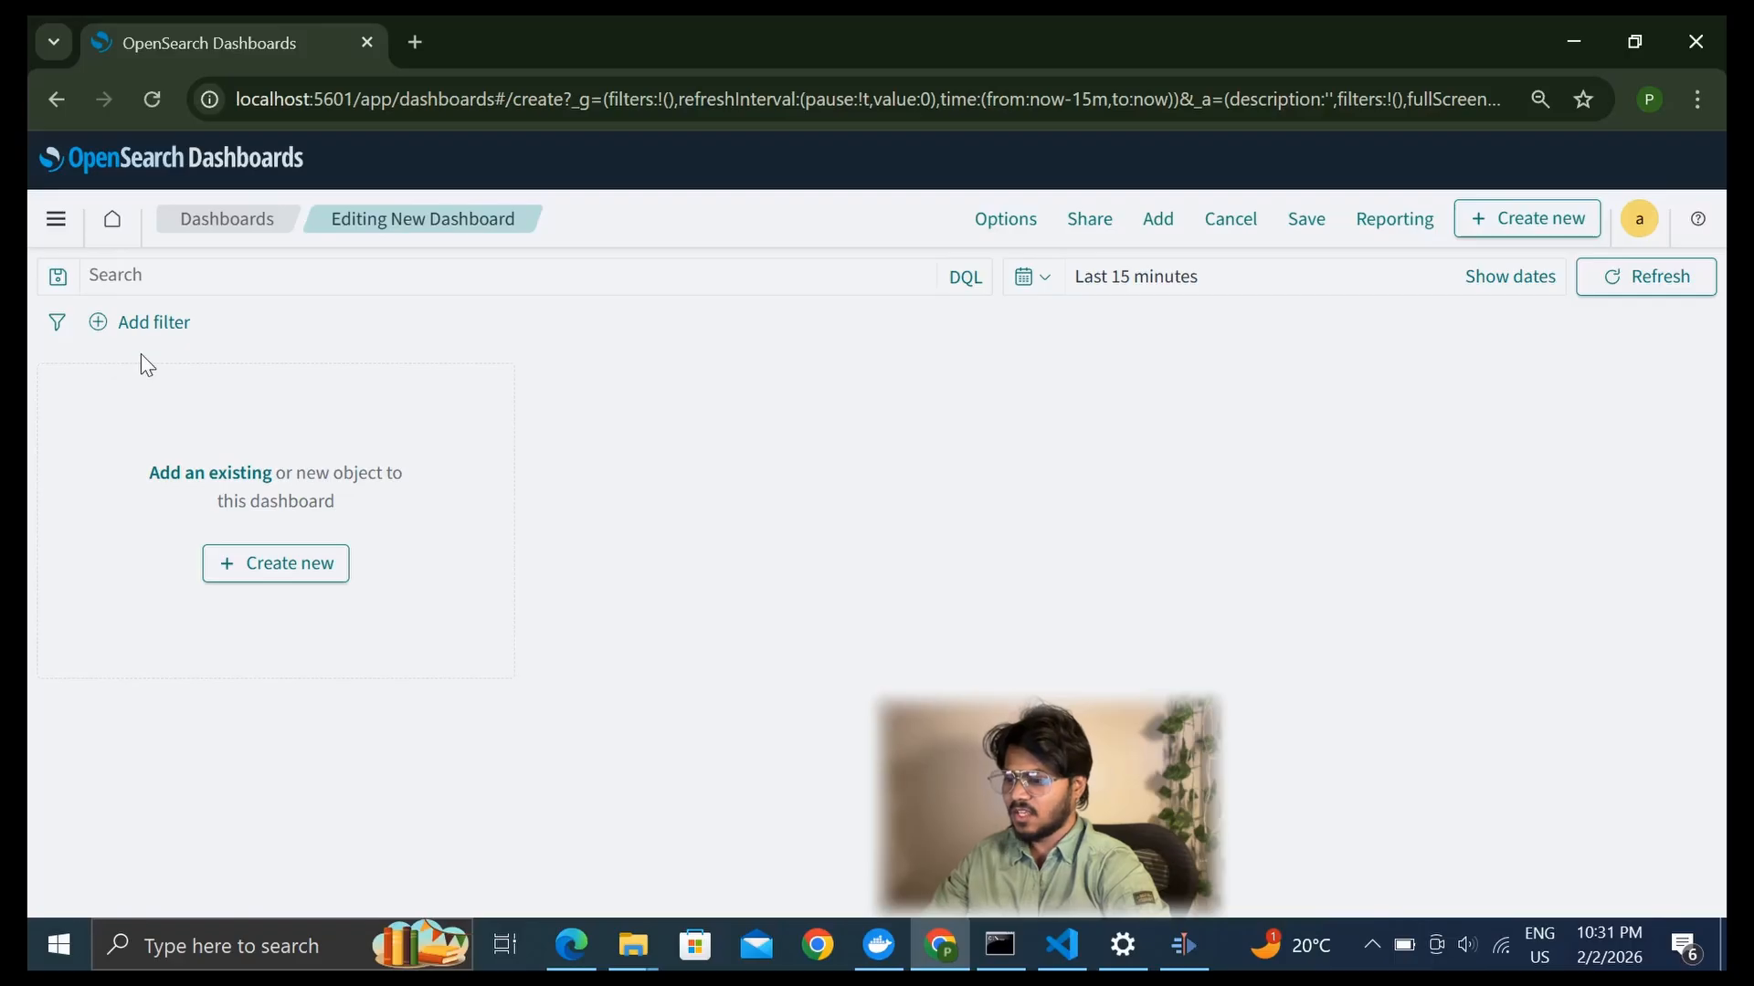
{"action": "left_click", "coordinate": [279, 585]}
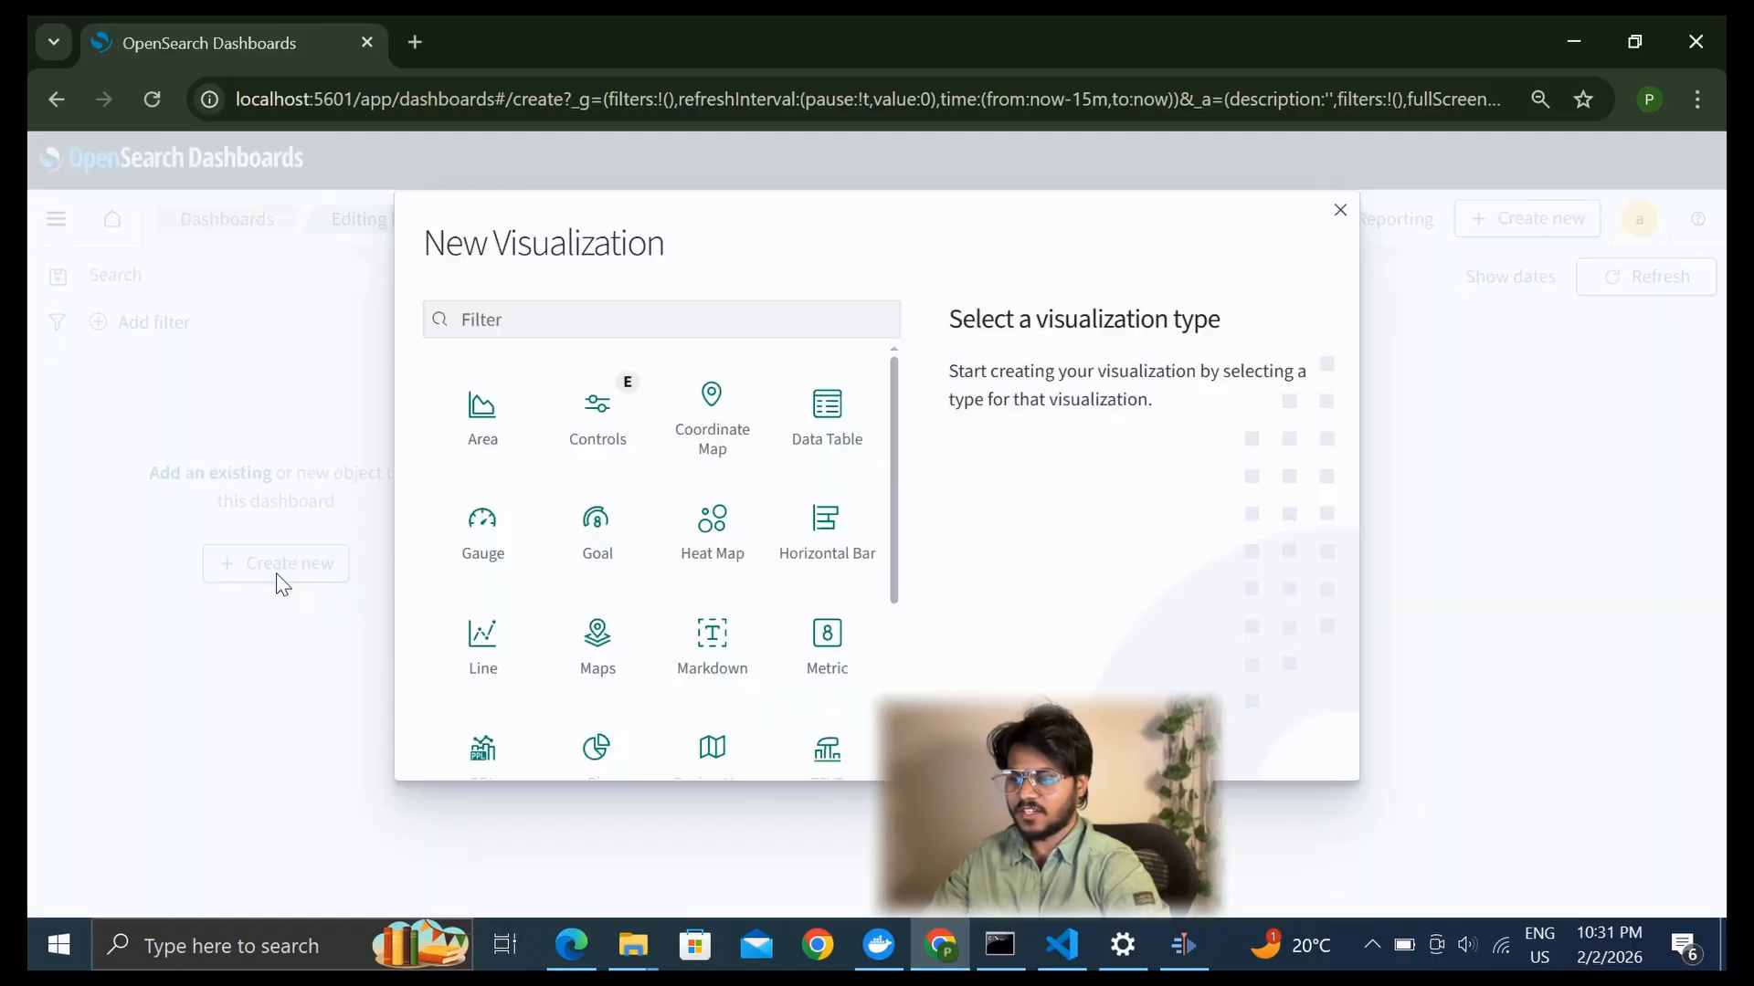
{"action": "left_click", "coordinate": [826, 652]}
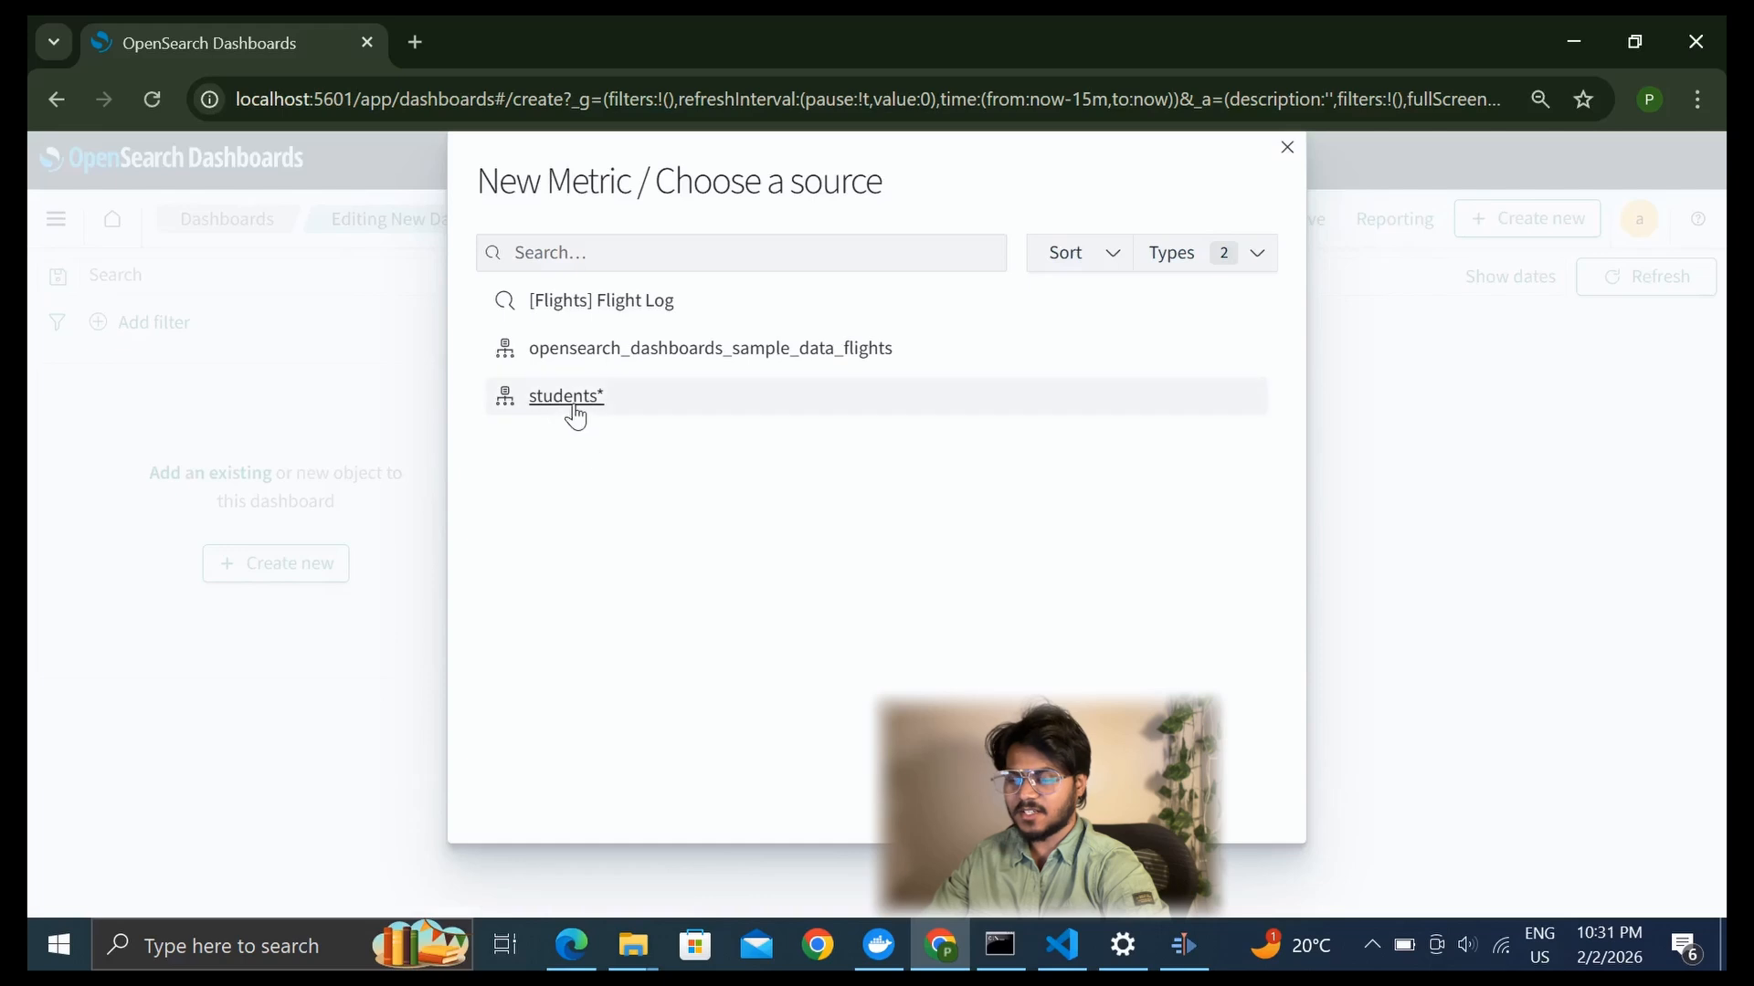
{"action": "left_click", "coordinate": [576, 408]}
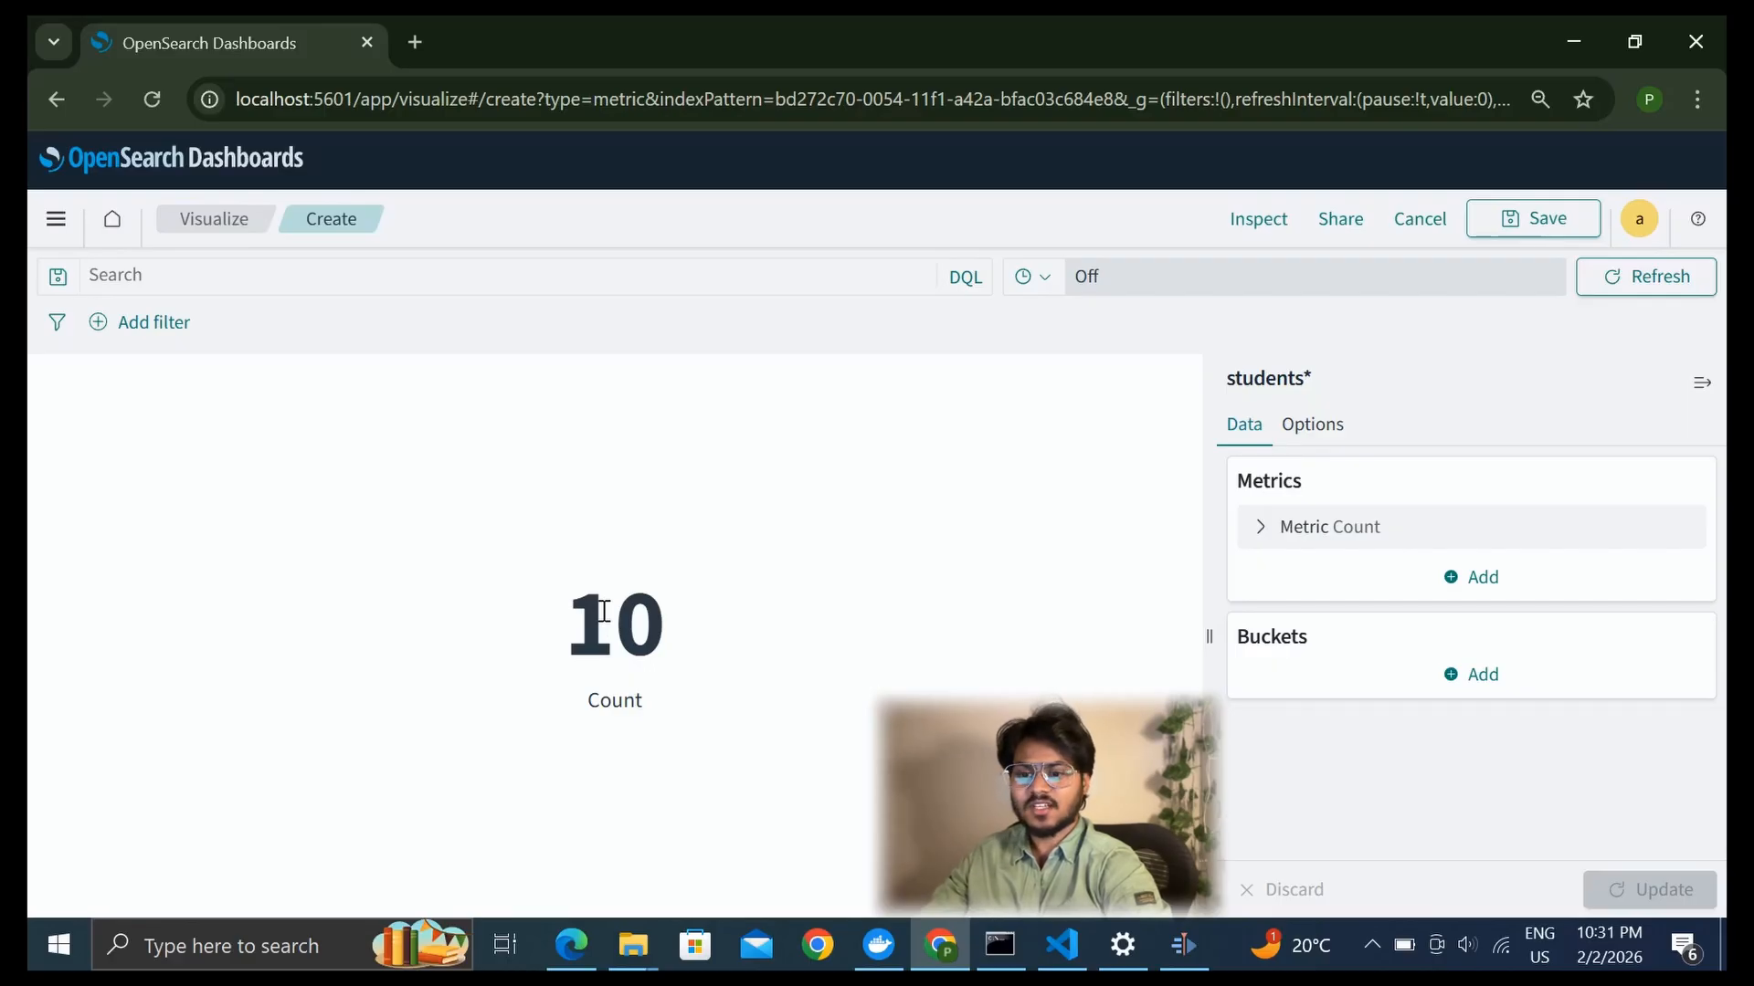
Save the metric visualization with the title Total Students and return to the dashboard
{"action": "left_click", "coordinate": [1537, 222]}
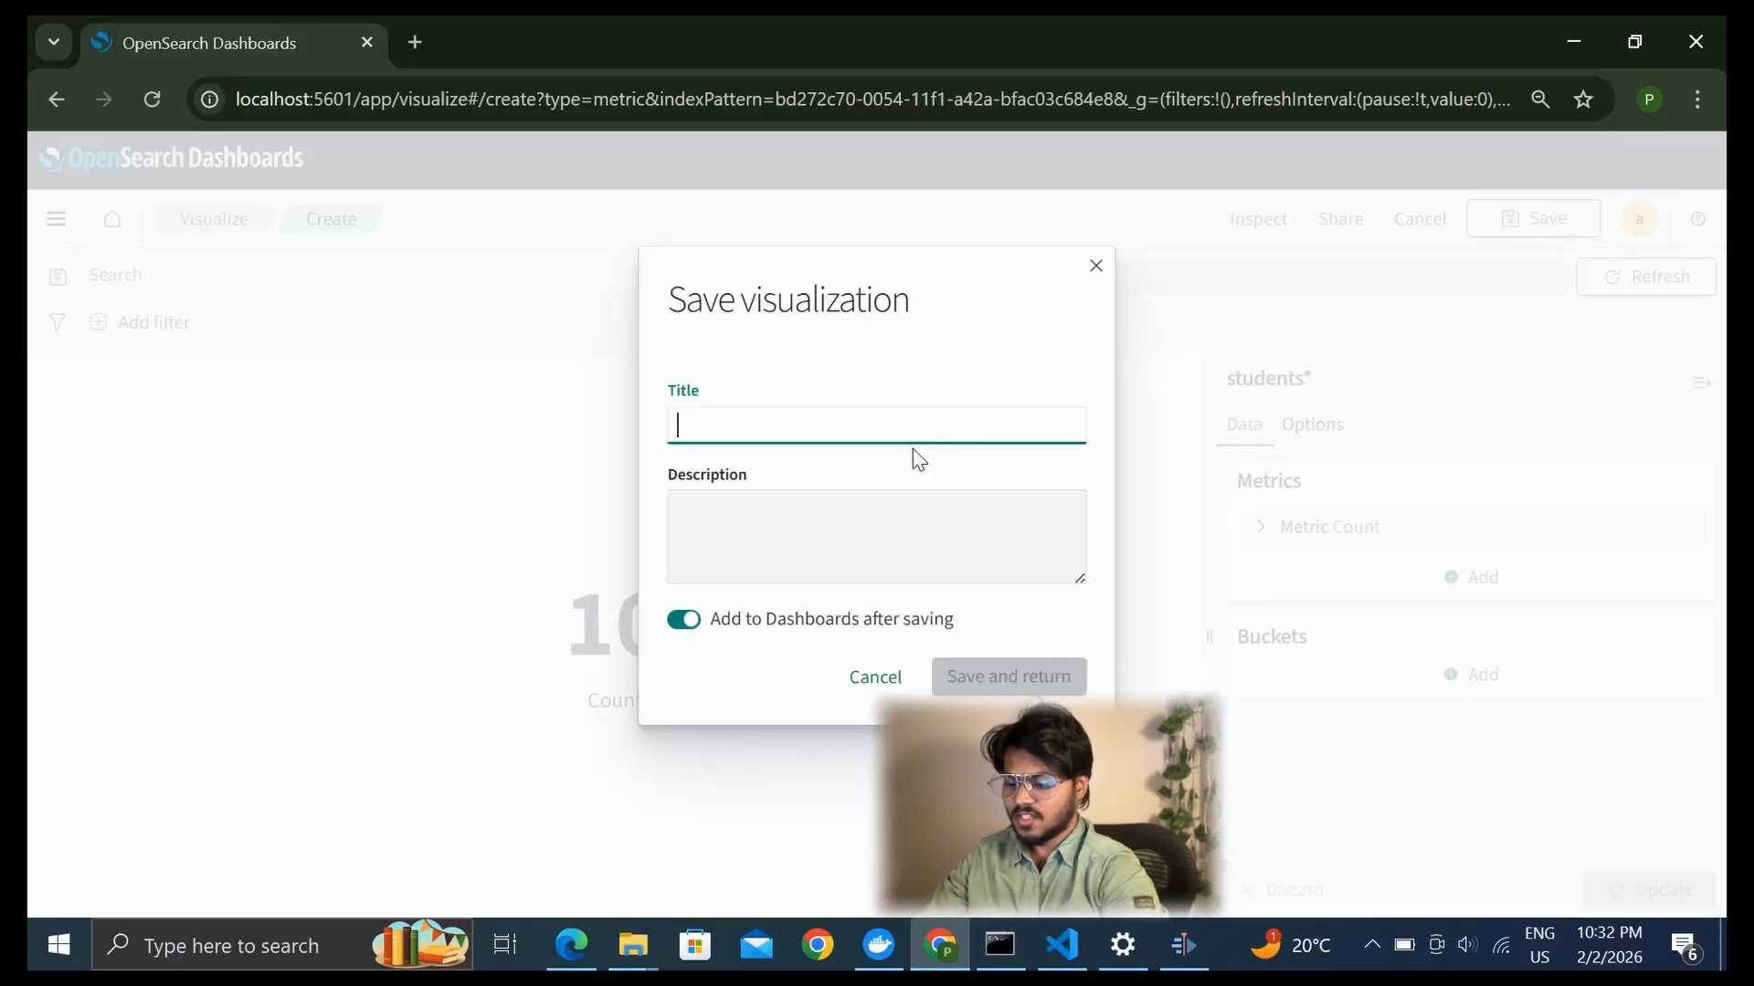
{"action": "type", "text": "Total "}
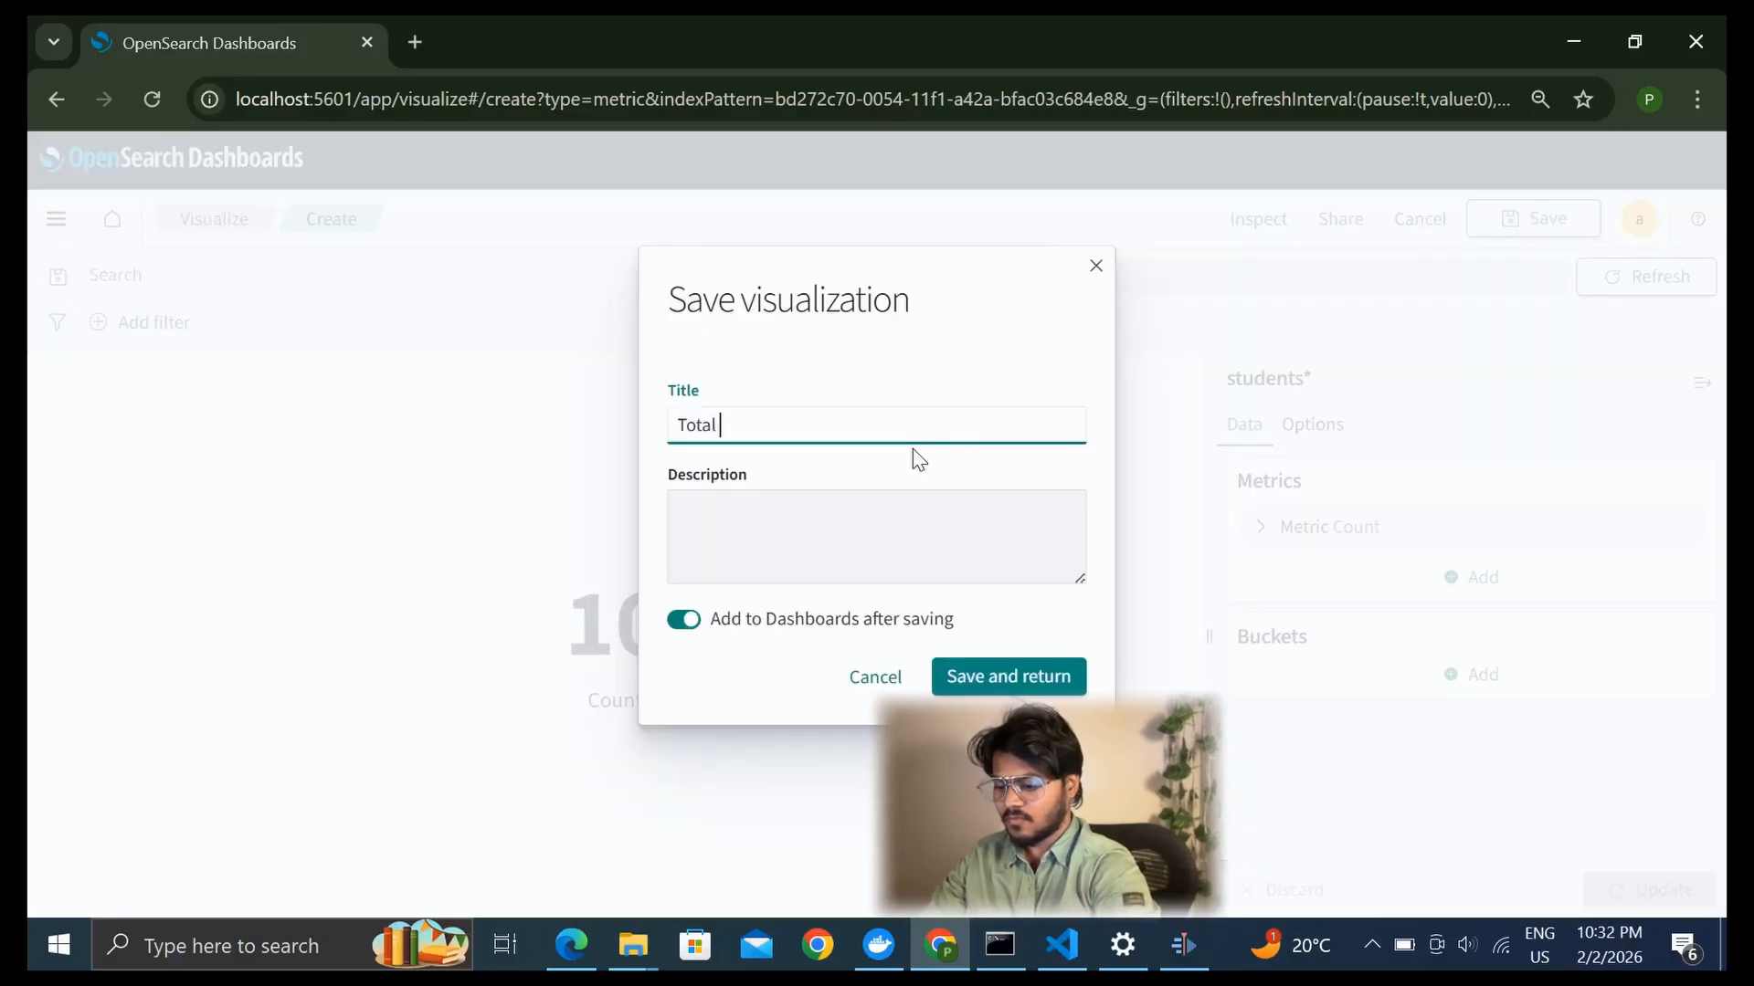
{"action": "type", "text": "Students"}
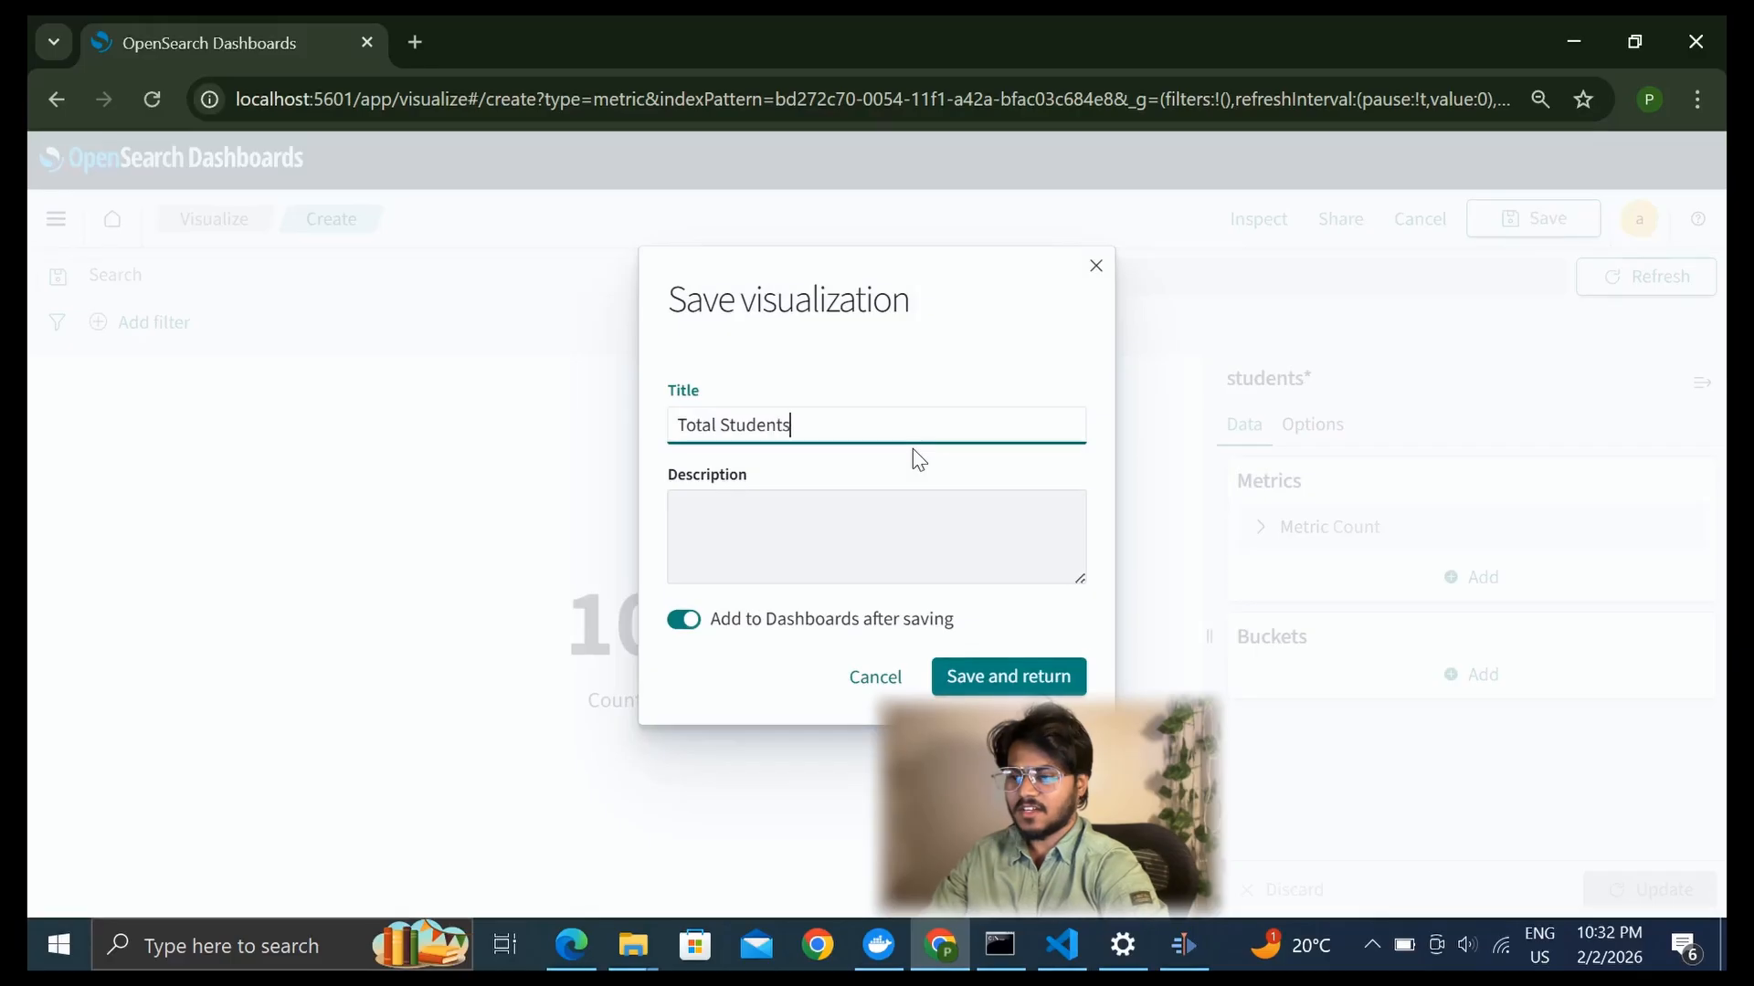
{"action": "left_click", "coordinate": [996, 674]}
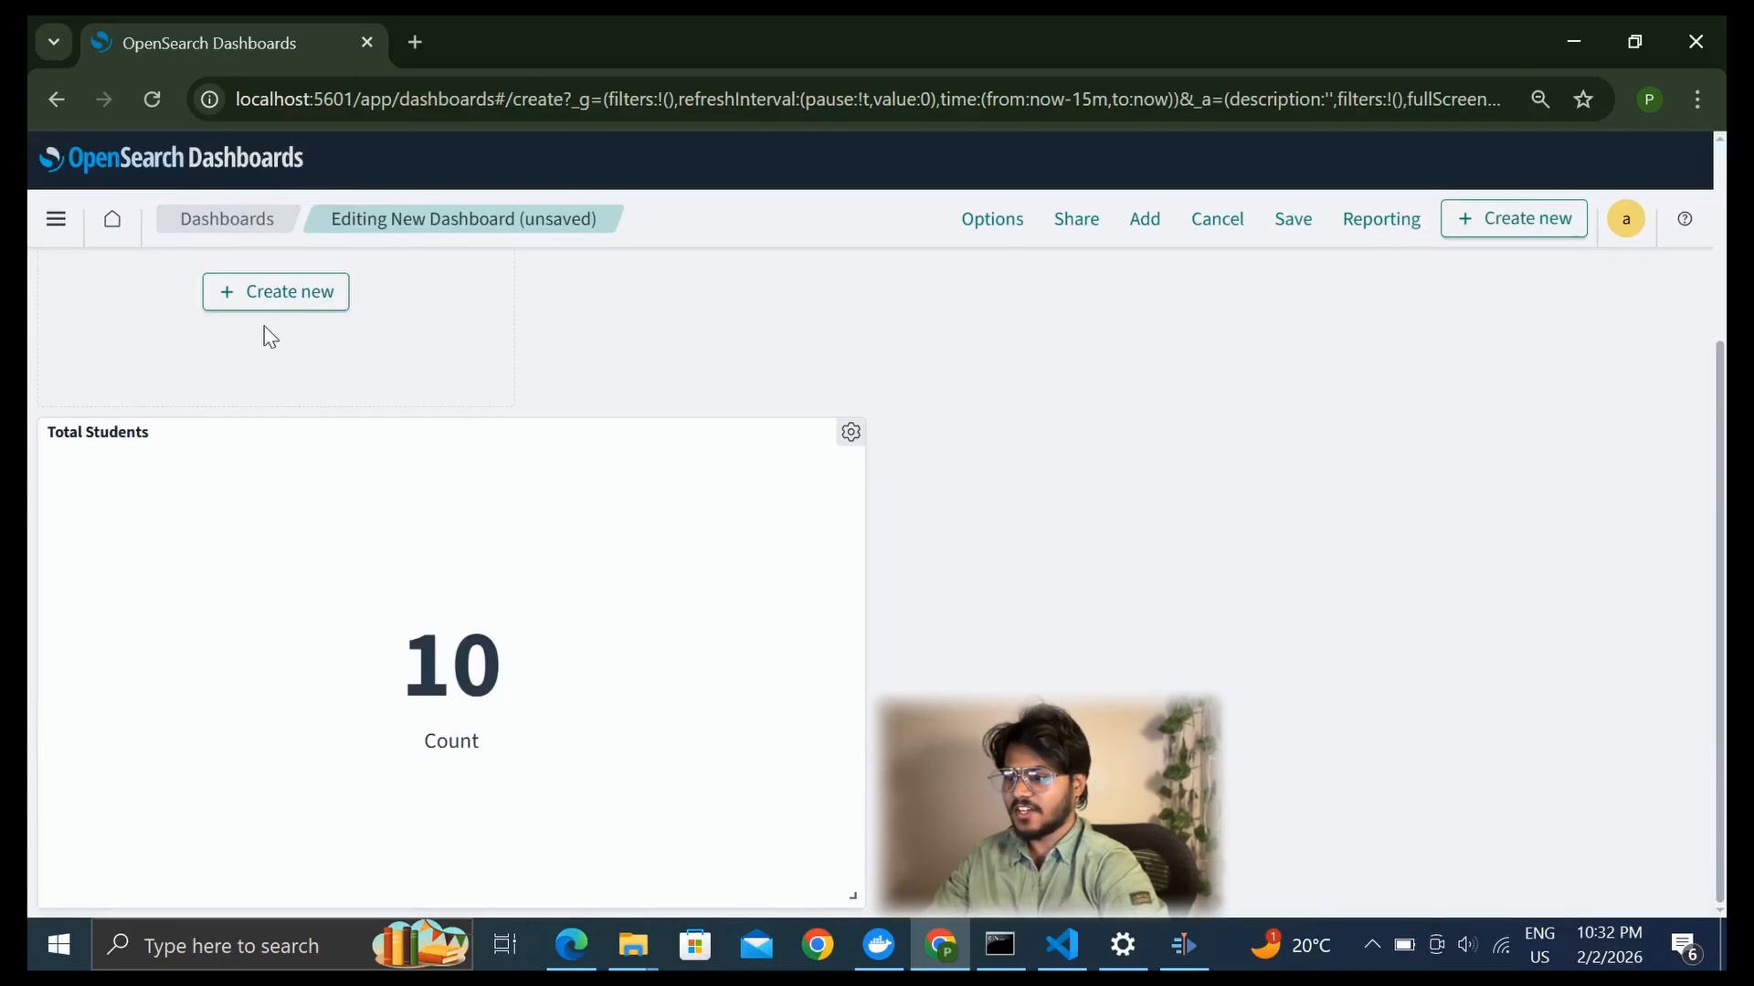
Create a Pie visualization for the dashboard with students* as the source
{"action": "scroll", "coordinate": [261, 343], "scroll_direction": "up", "scroll_amount": 3}
{"action": "left_click", "coordinate": [290, 556]}
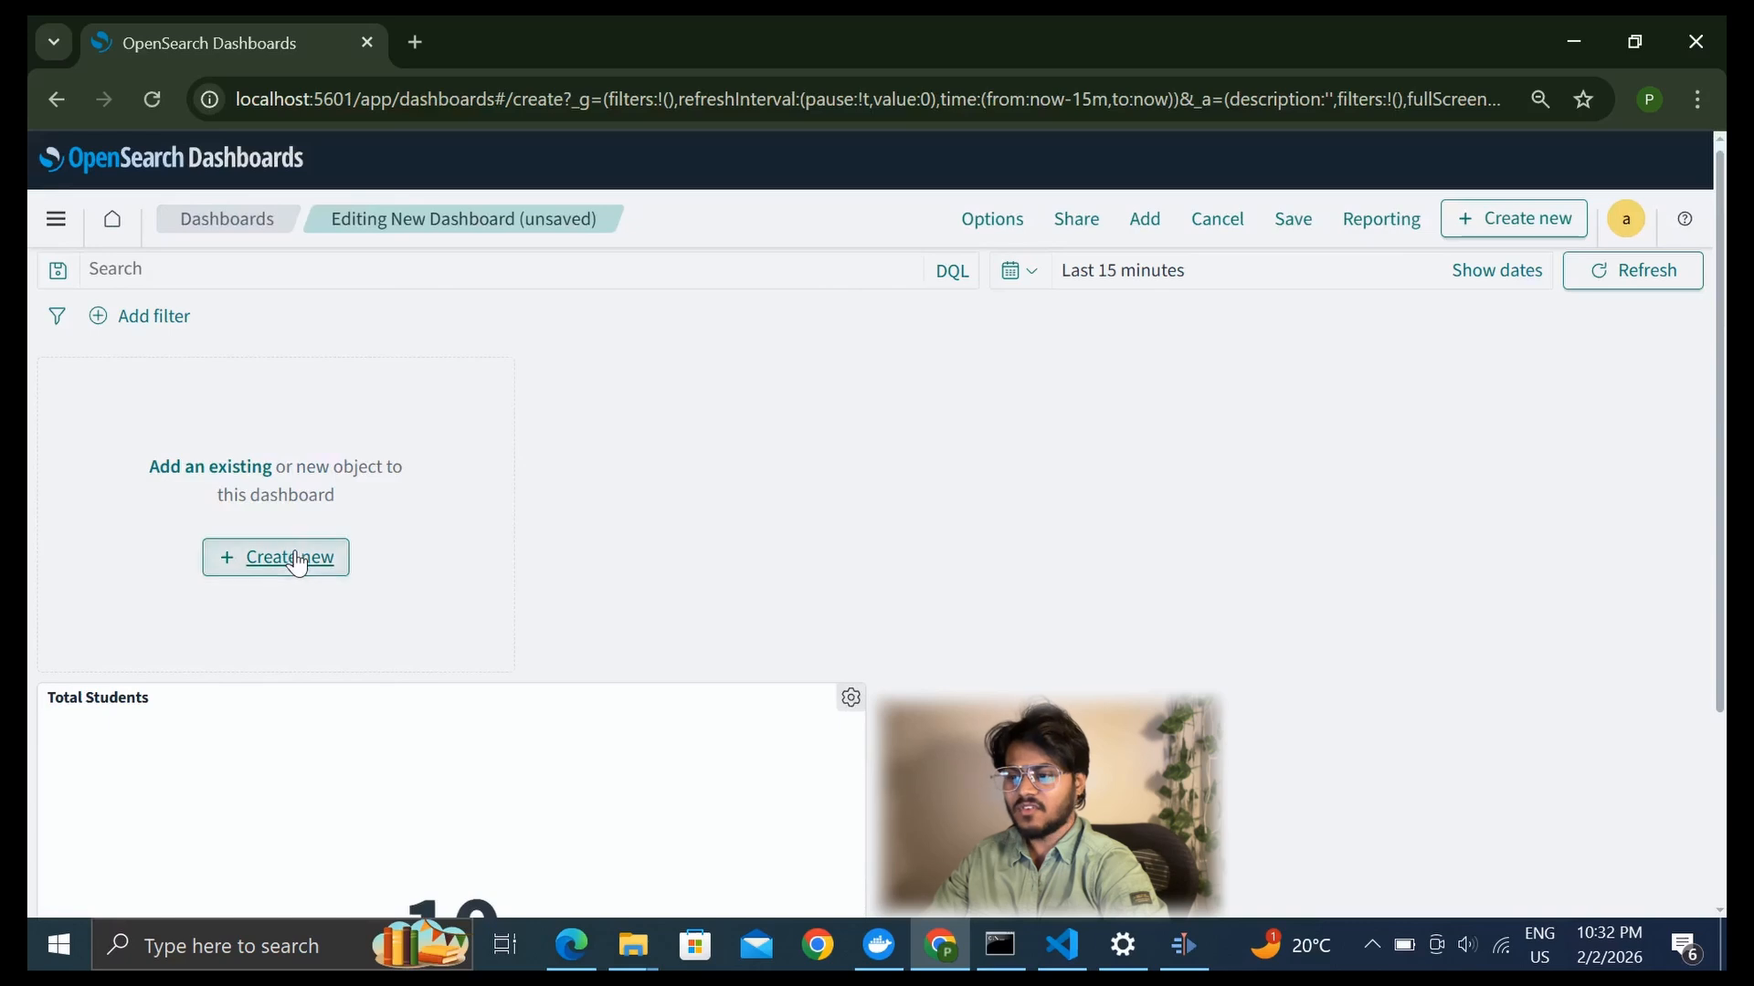
{"action": "scroll", "coordinate": [731, 553], "scroll_direction": "down", "scroll_amount": 3}
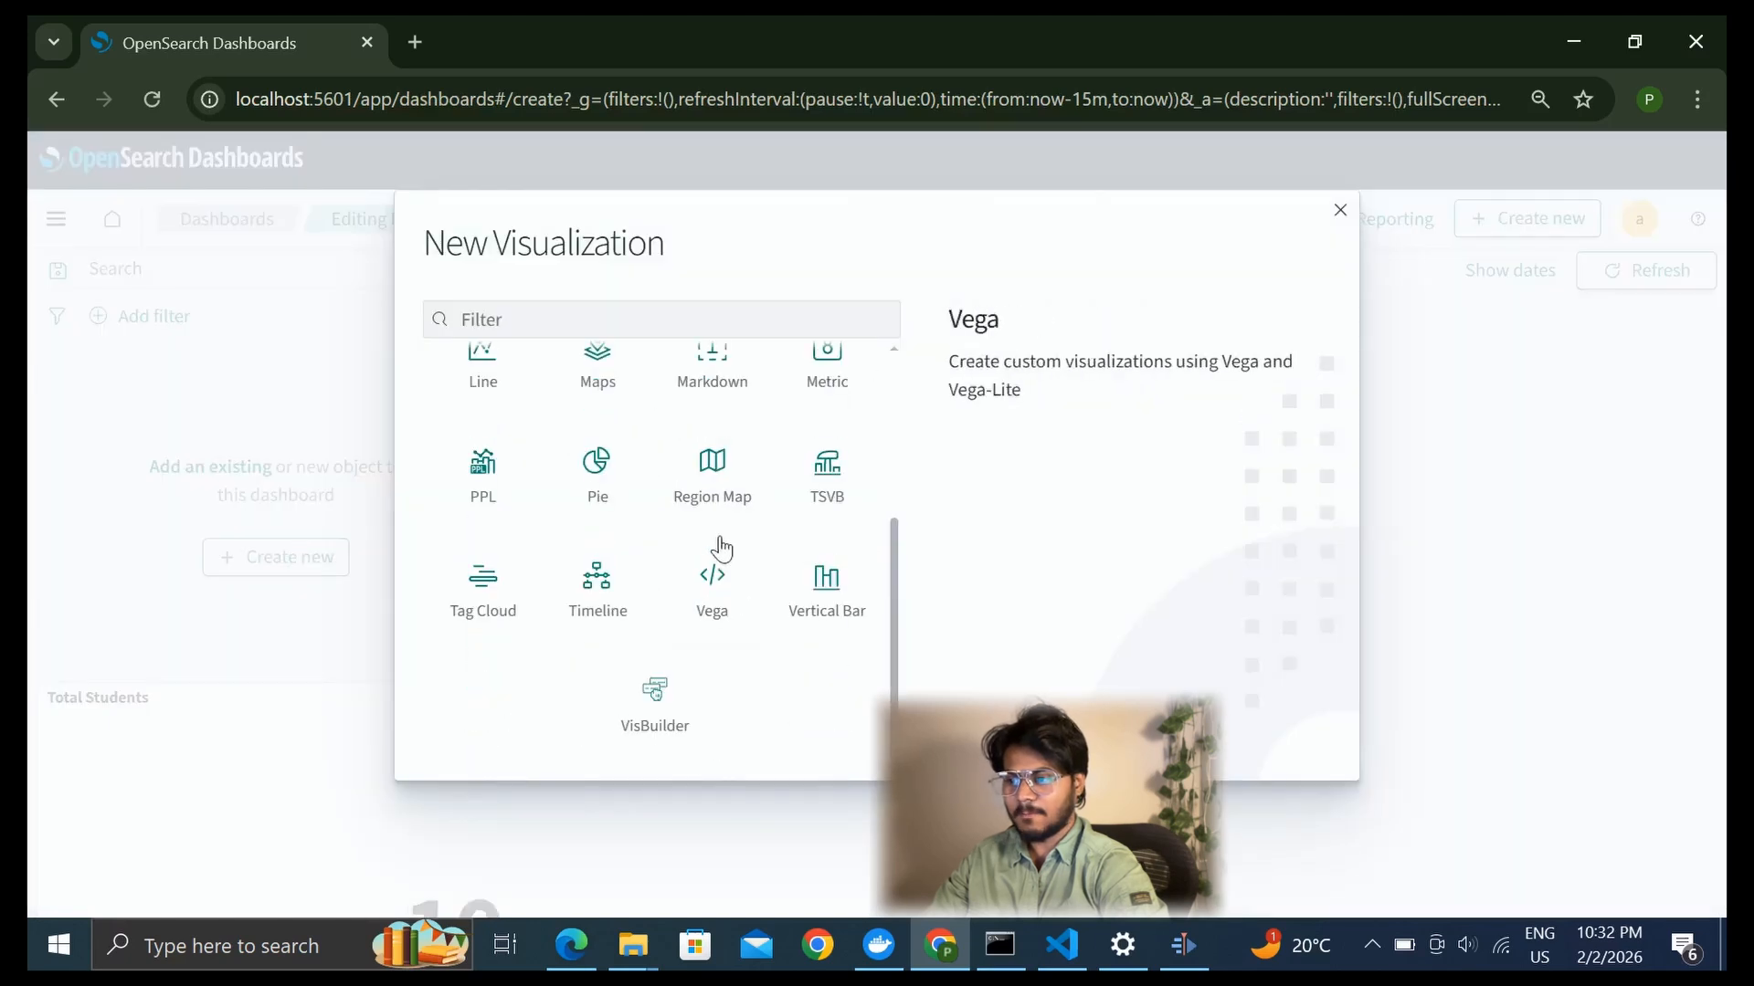
{"action": "left_click", "coordinate": [596, 470]}
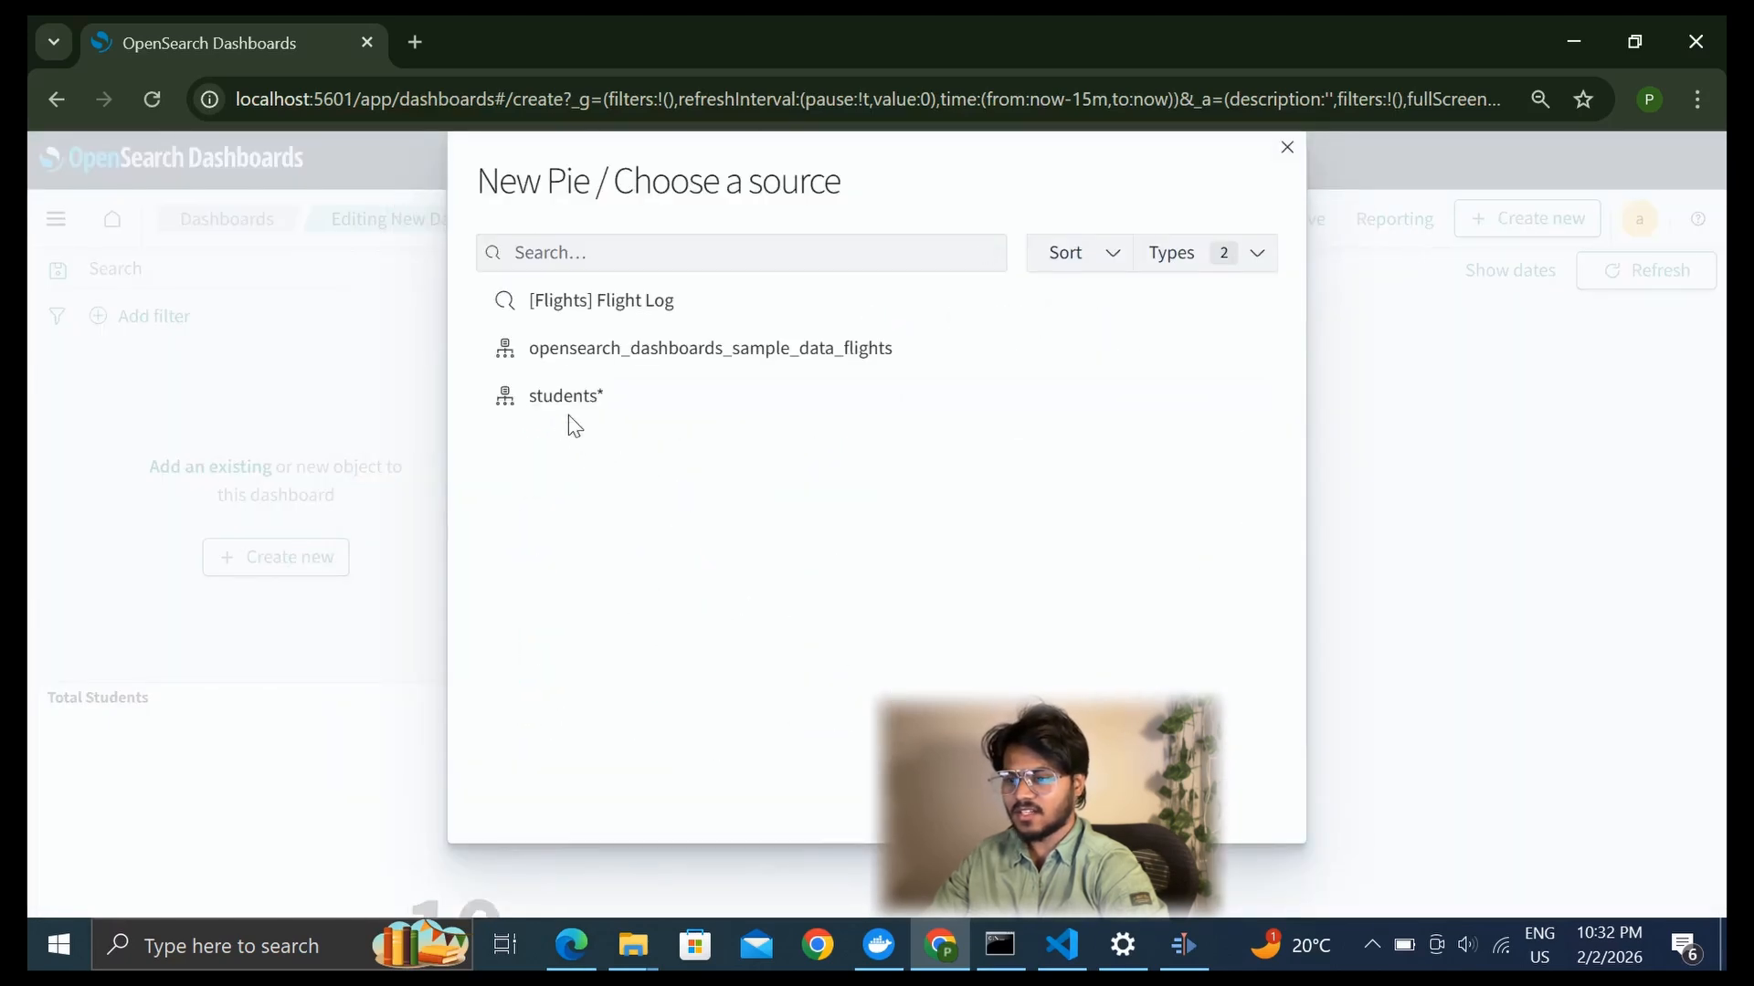
{"action": "left_click", "coordinate": [560, 397]}
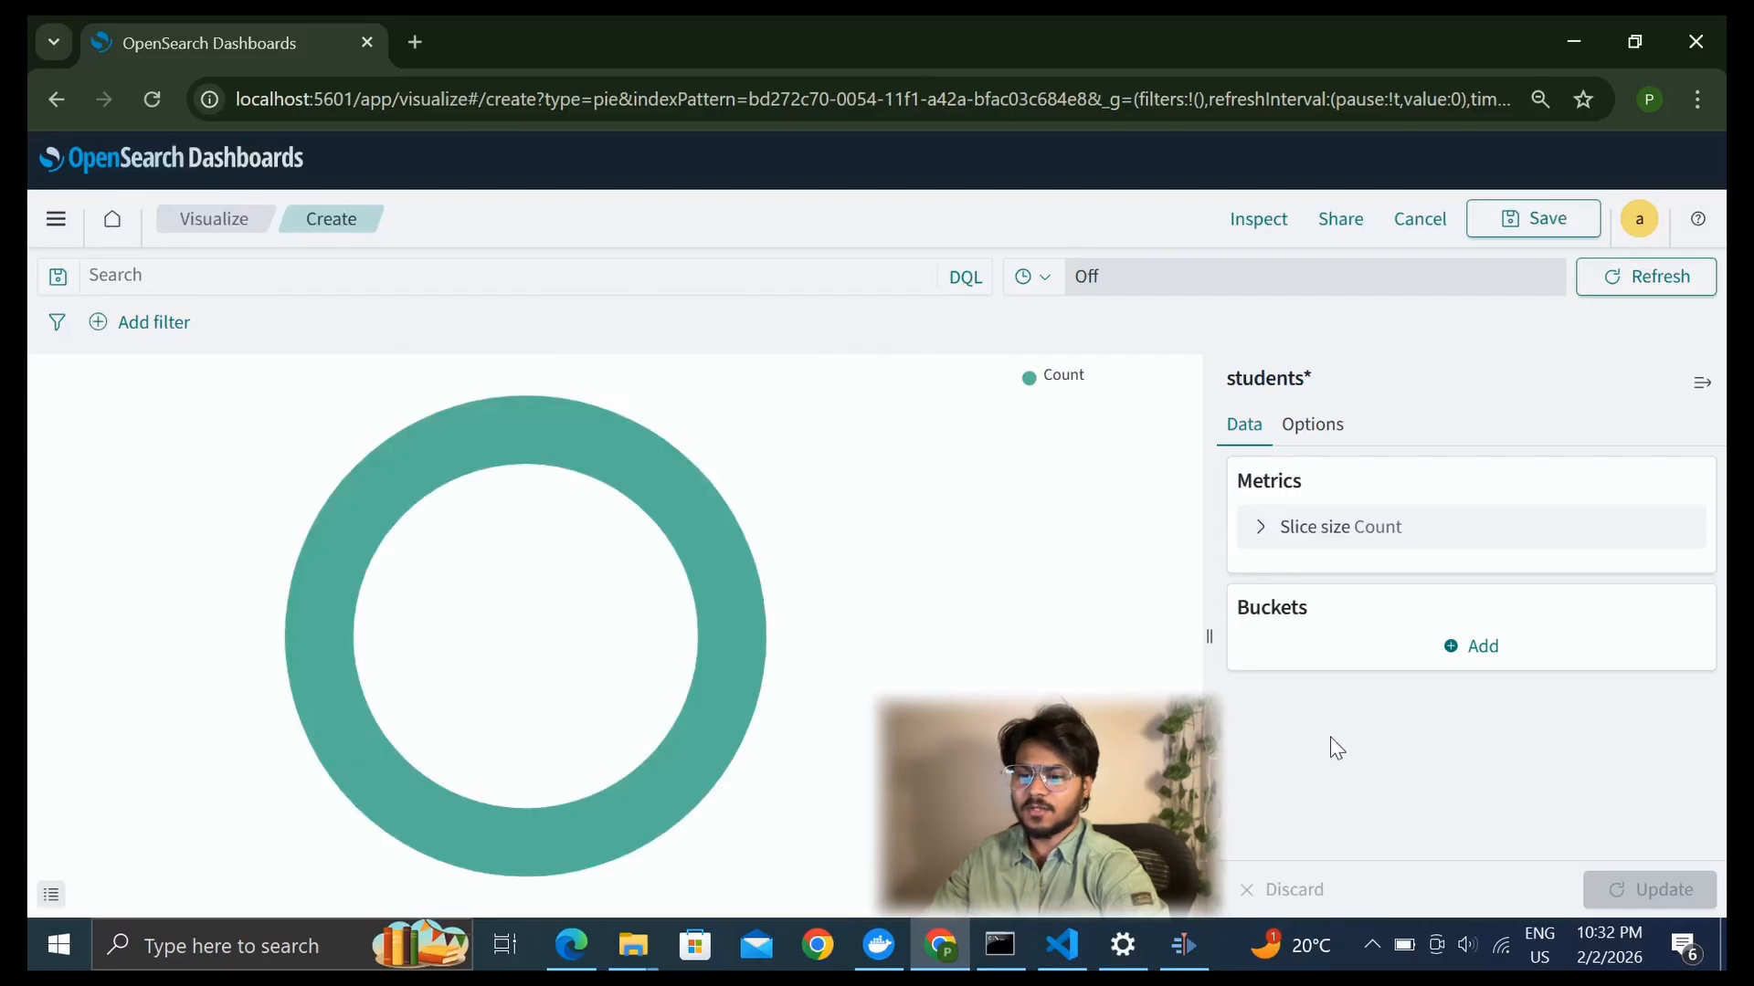
Split the pie slices with a Terms aggregation on the result.keyword field and update the chart
{"action": "left_click", "coordinate": [1478, 647]}
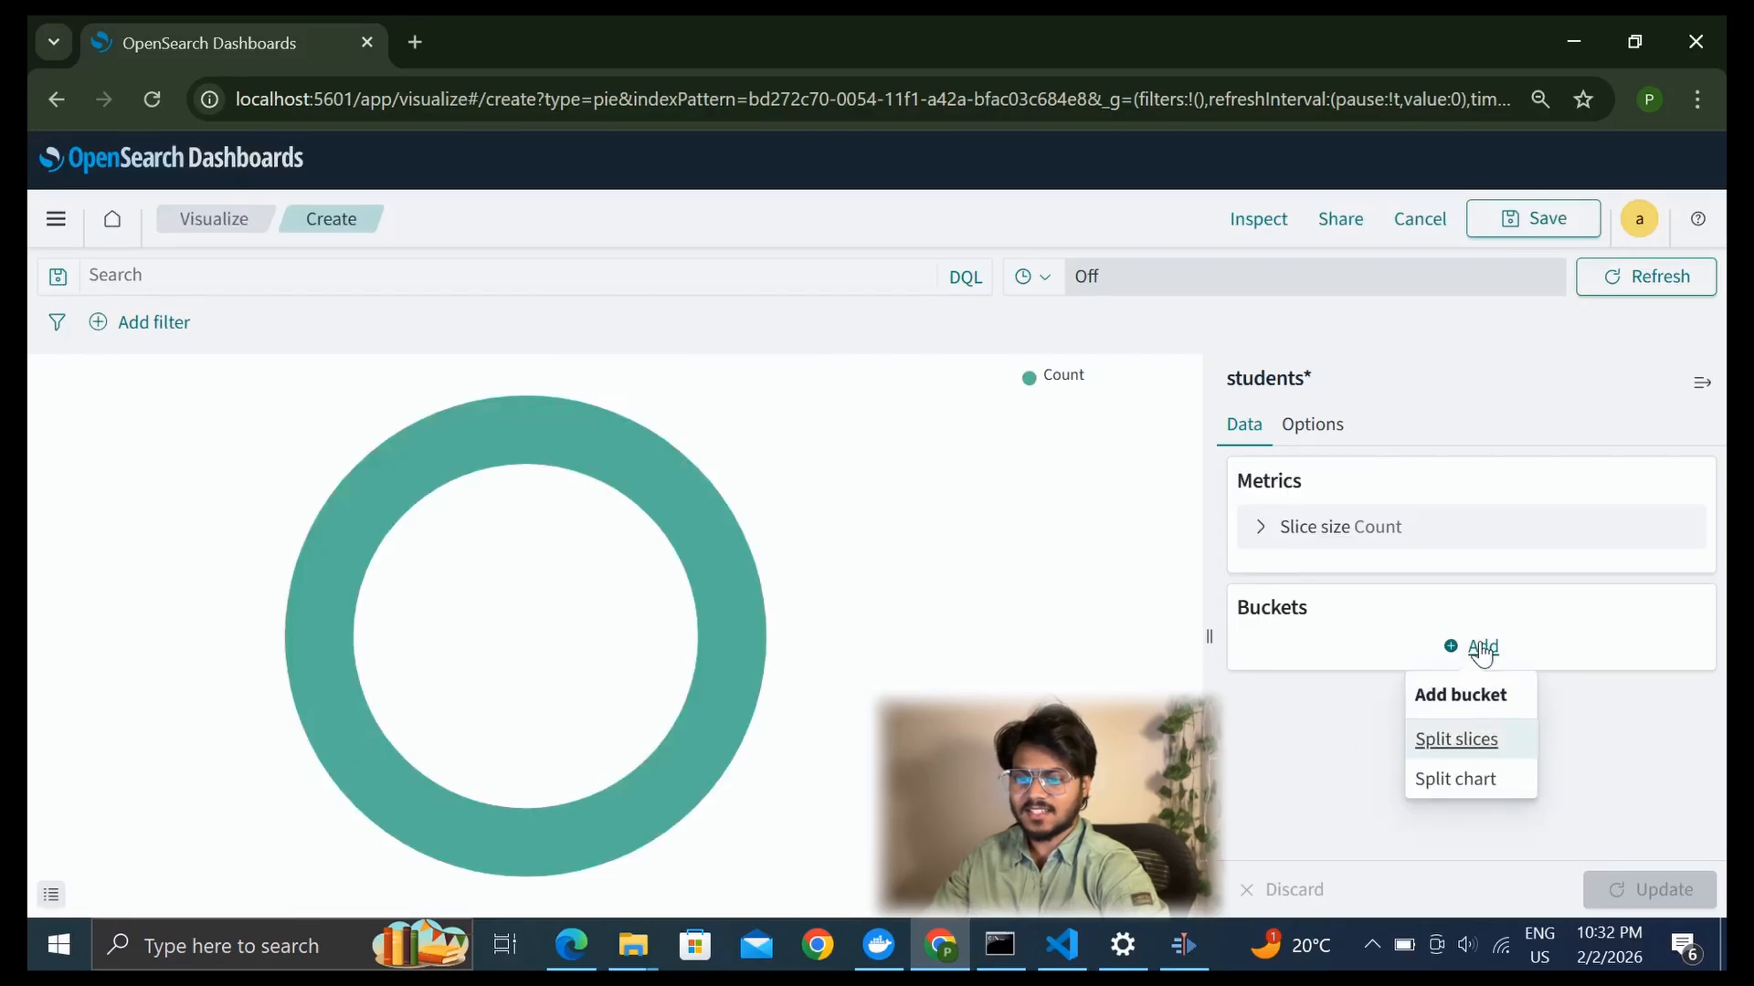
{"action": "left_click", "coordinate": [1454, 740]}
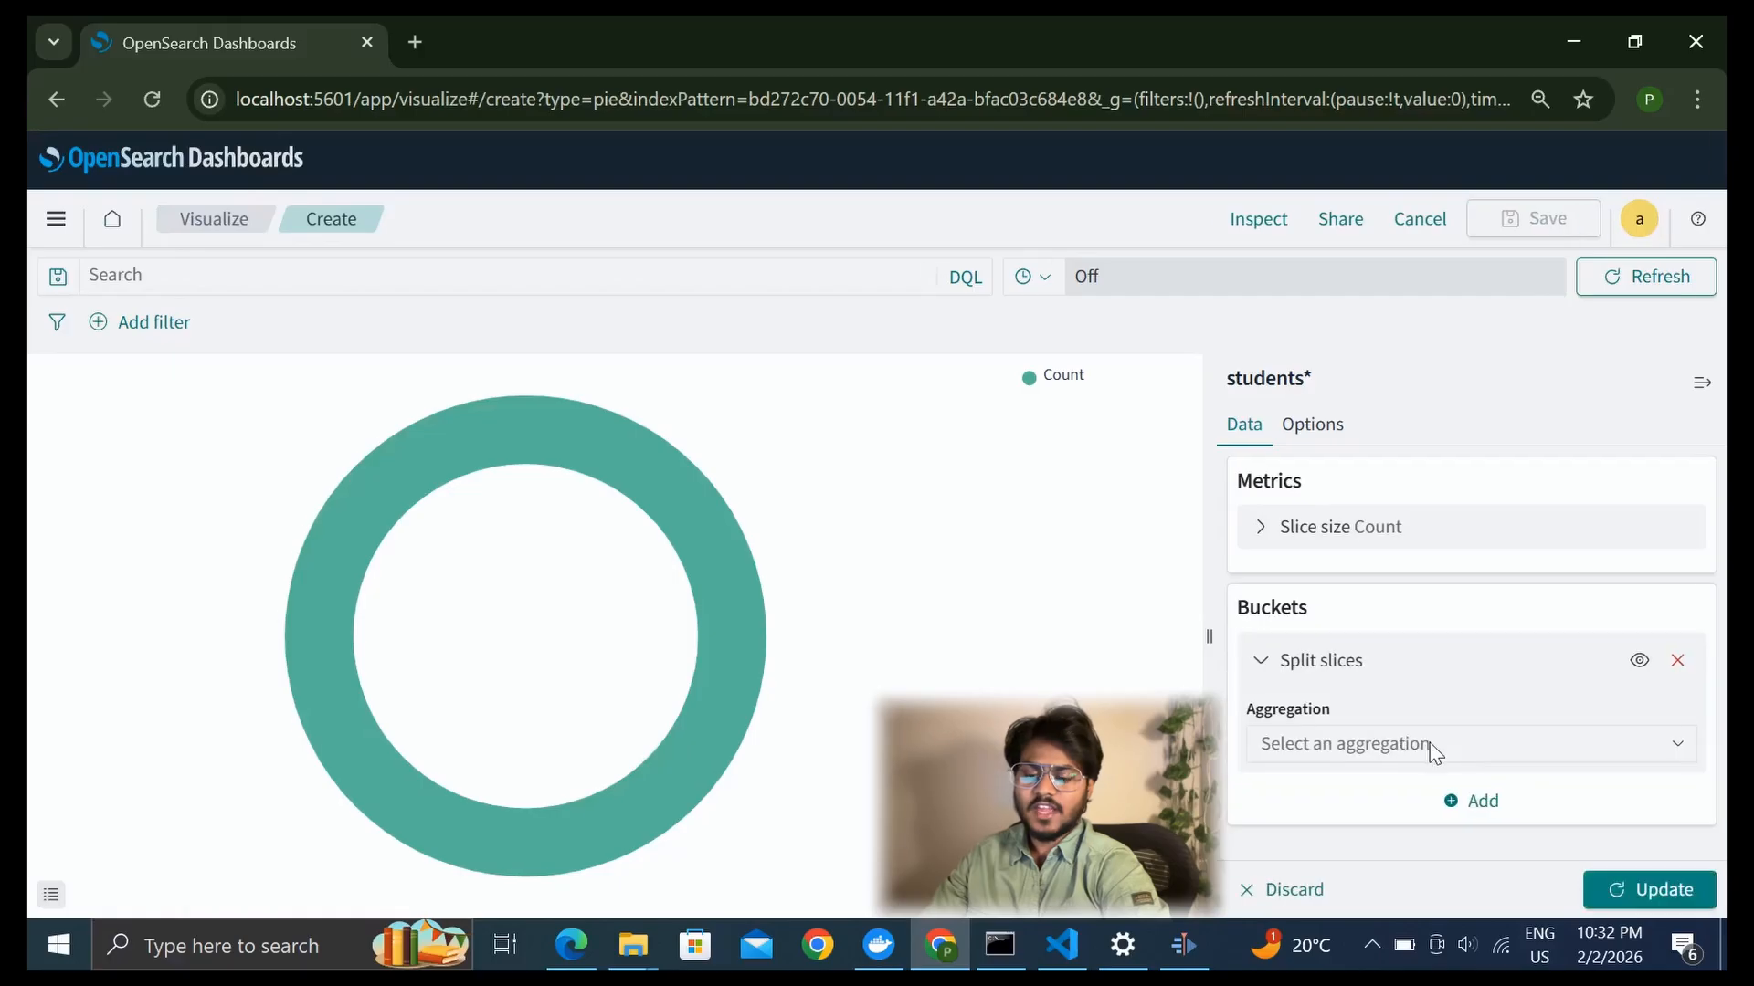
{"action": "left_click", "coordinate": [1422, 742]}
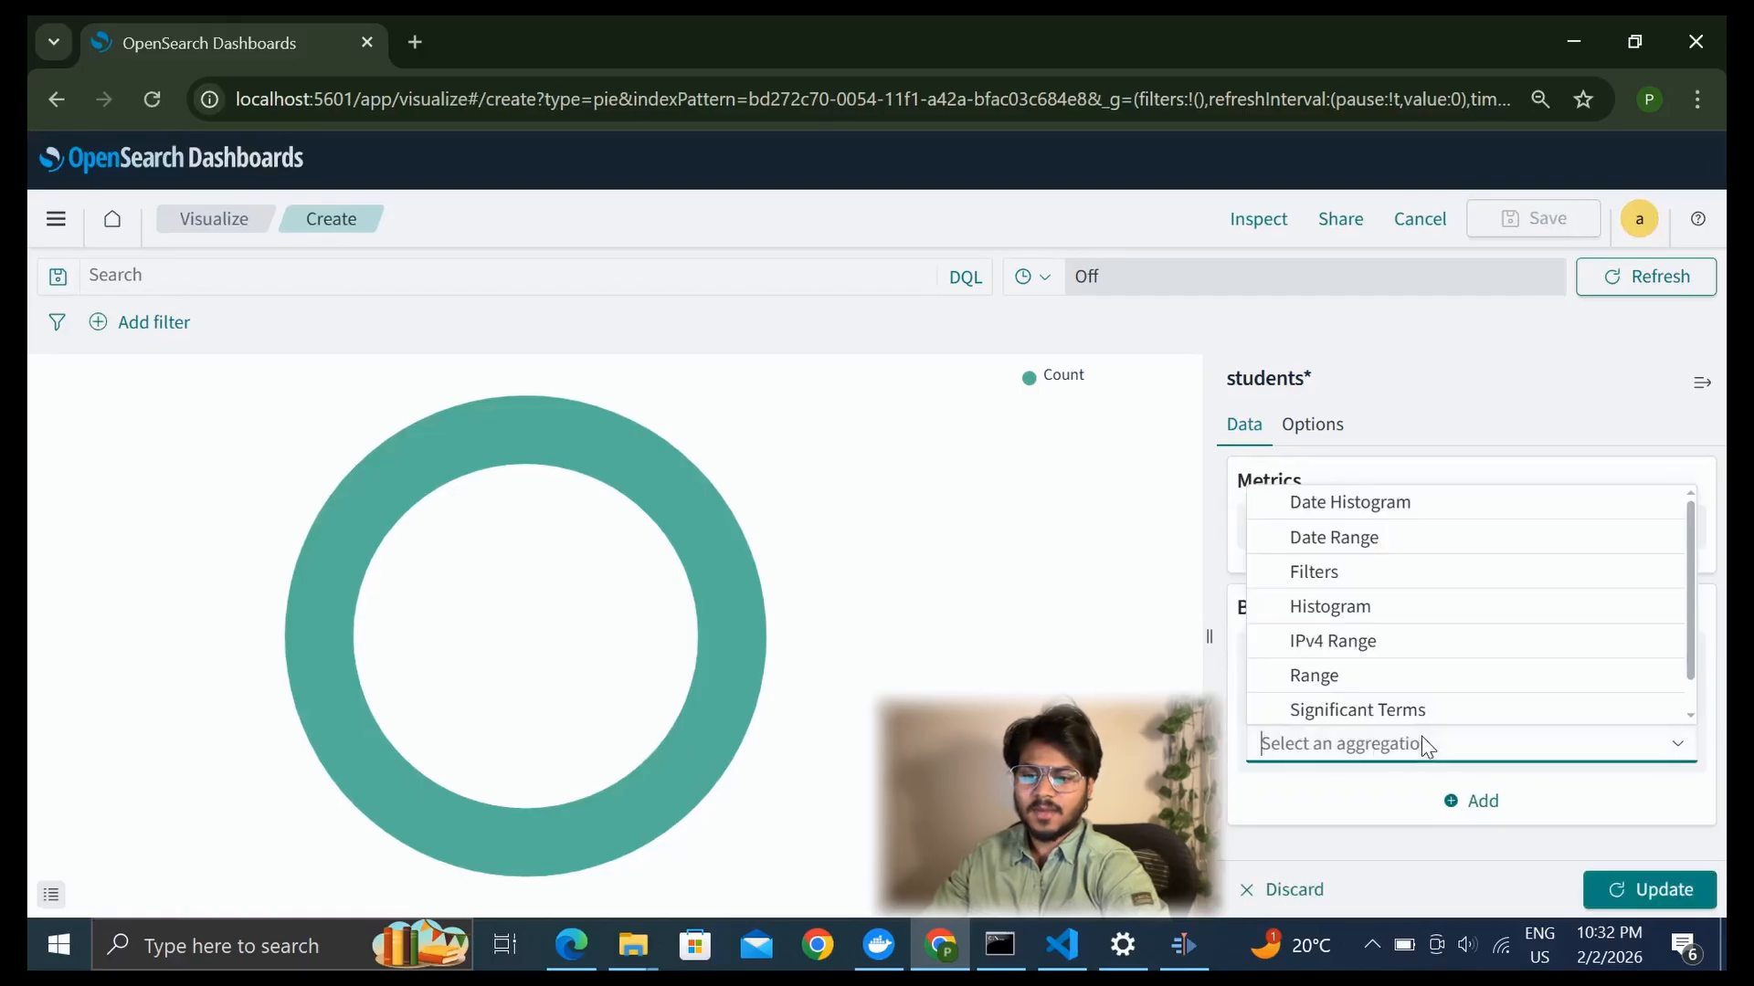
{"action": "scroll", "coordinate": [1416, 668], "scroll_direction": "down", "scroll_amount": 1}
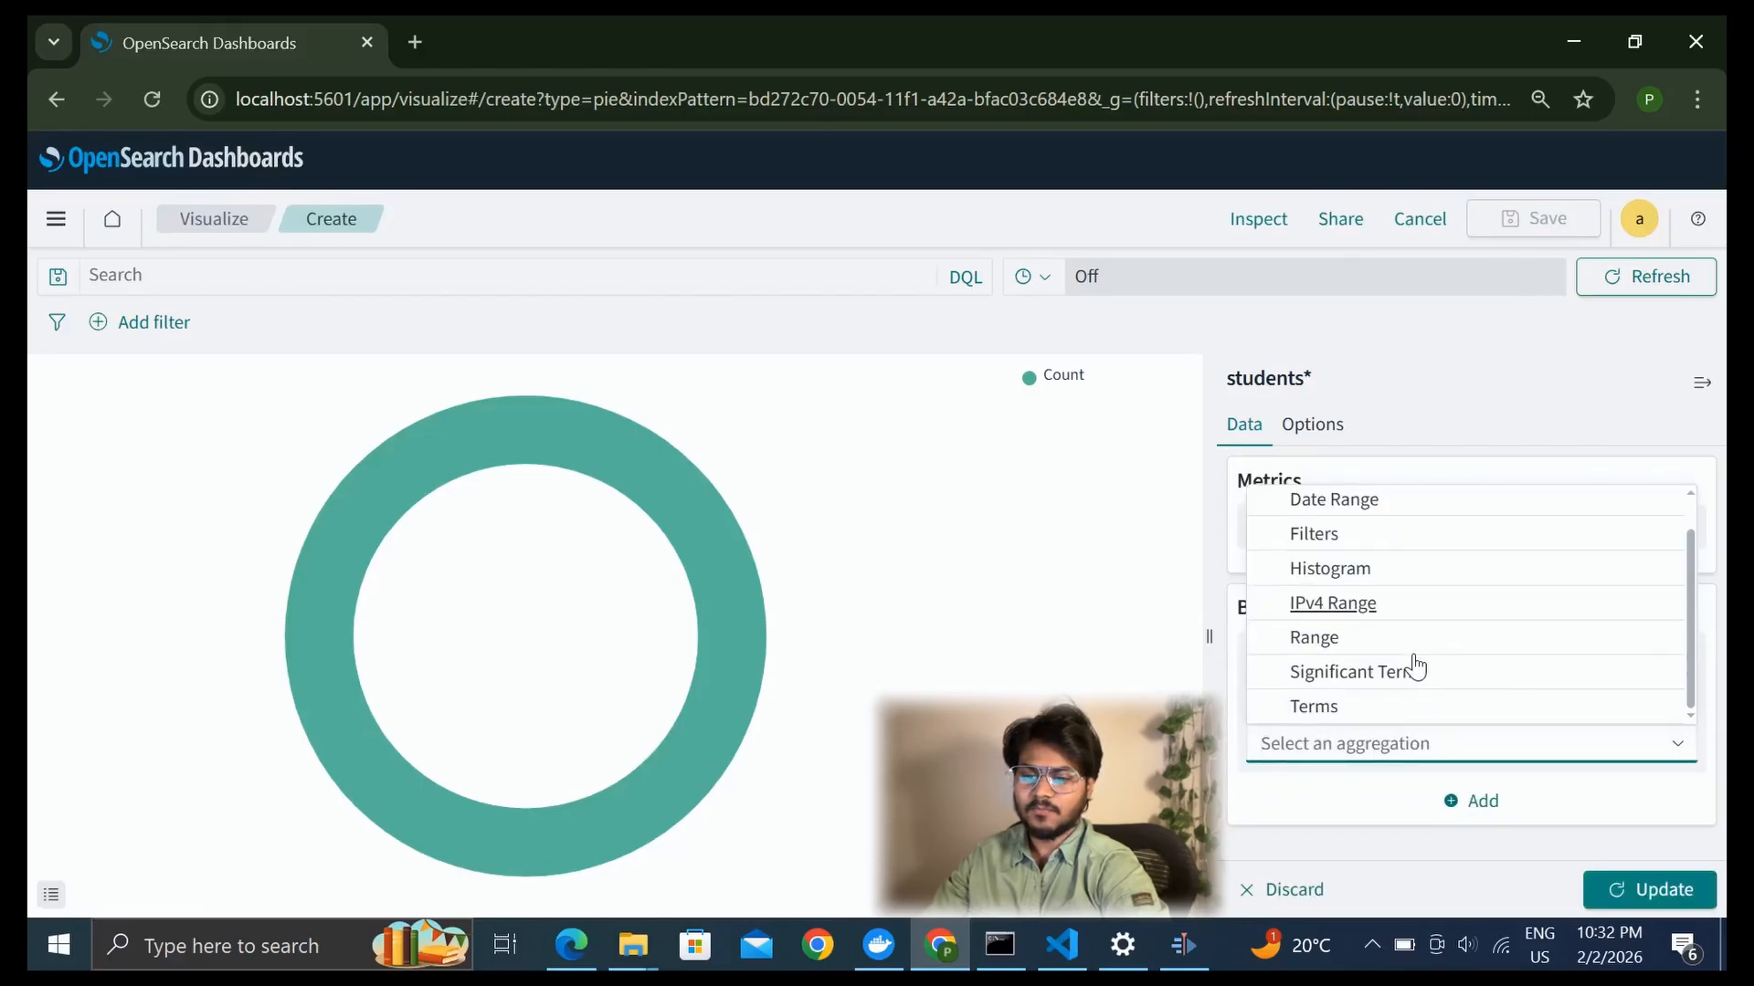
{"action": "left_click", "coordinate": [1308, 713]}
{"action": "scroll", "coordinate": [1395, 754], "scroll_direction": "down", "scroll_amount": 3}
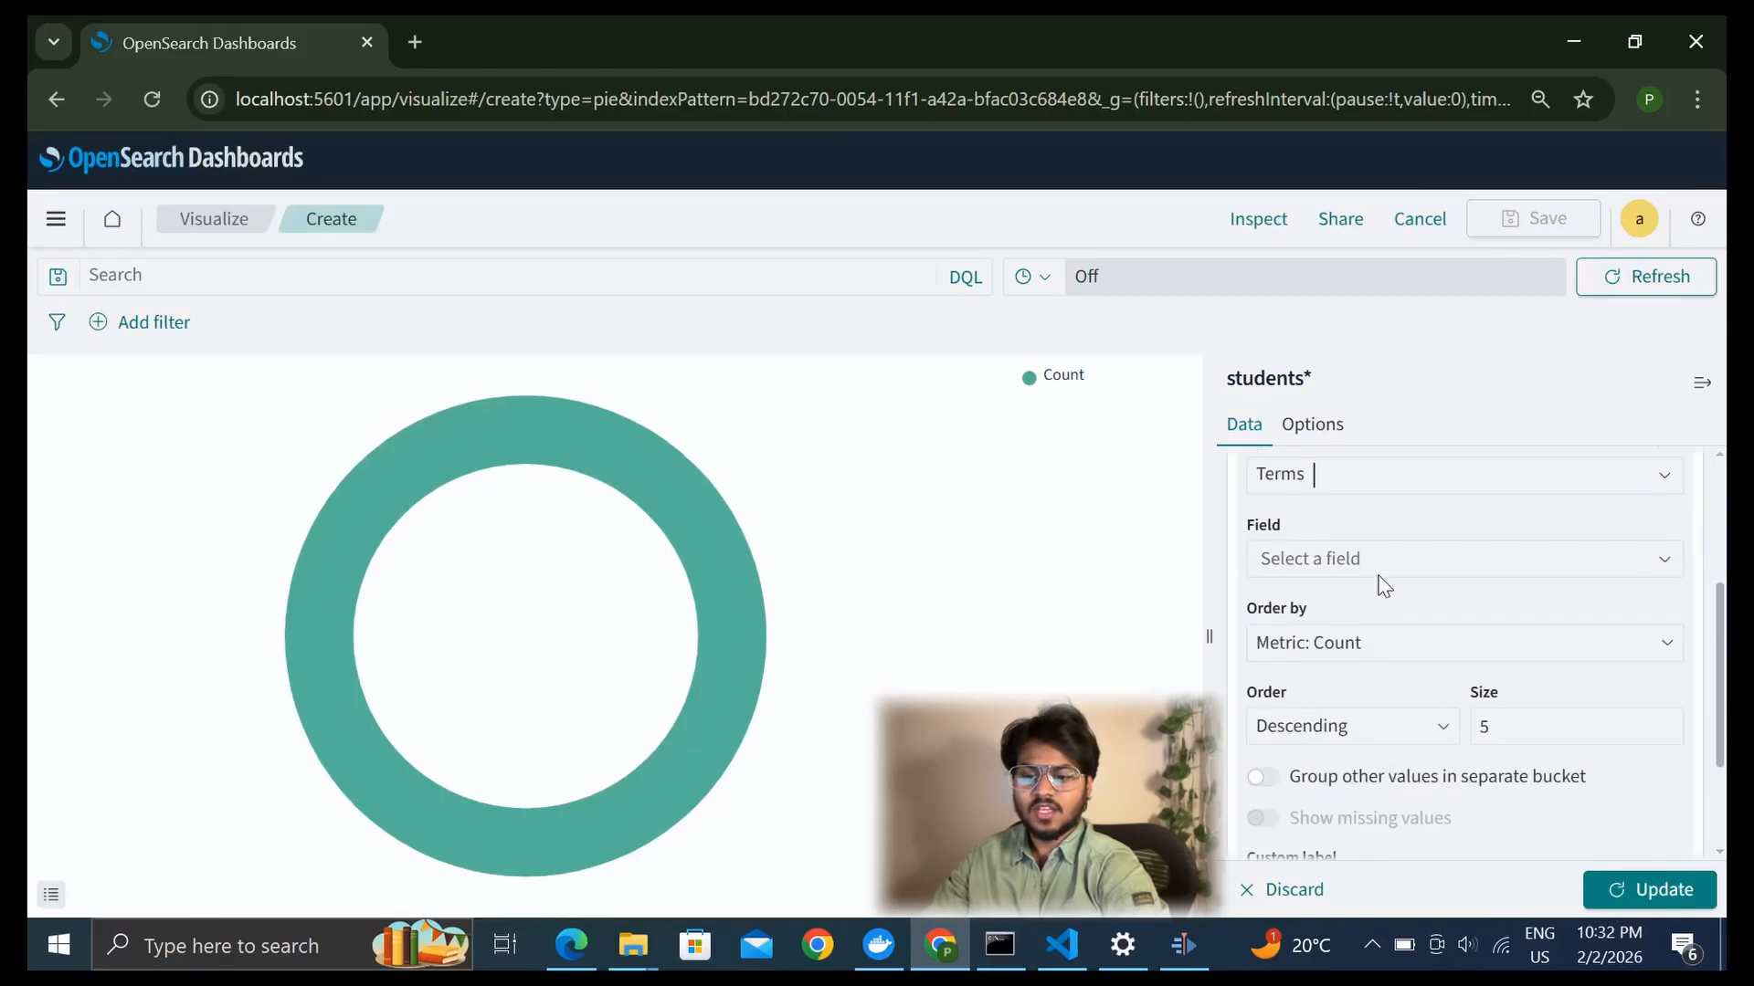
{"action": "left_click", "coordinate": [1407, 572]}
{"action": "scroll", "coordinate": [1361, 699], "scroll_direction": "down", "scroll_amount": 1}
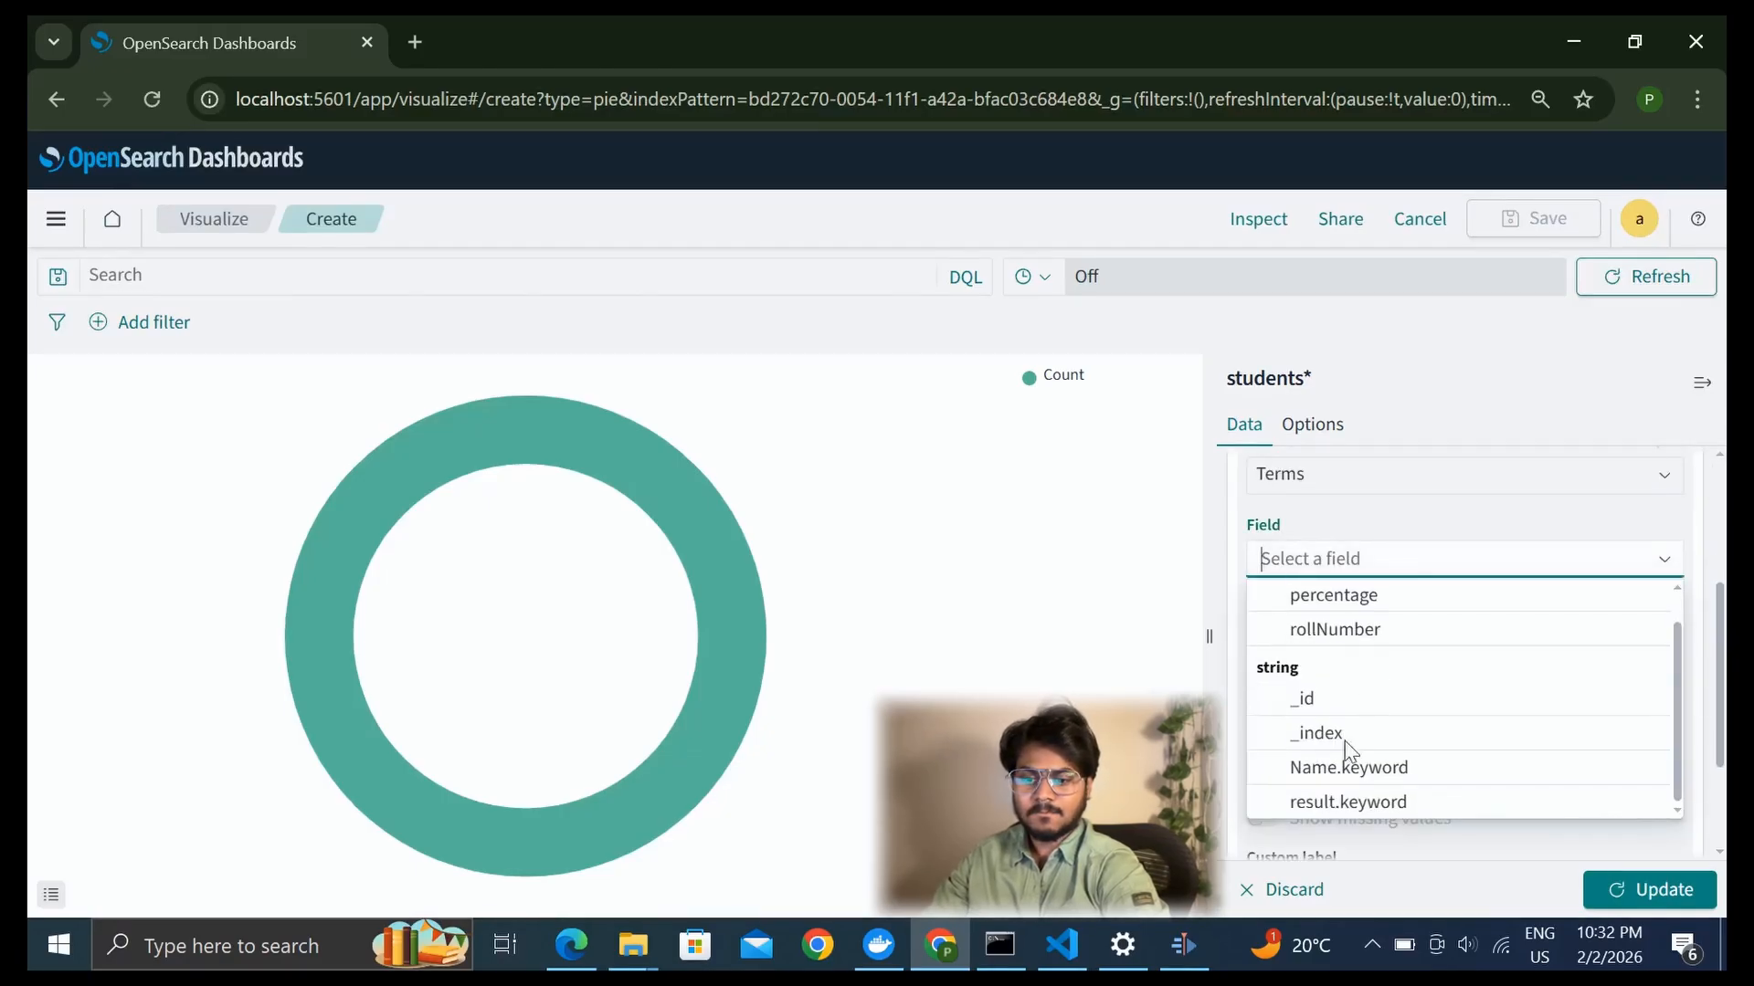
{"action": "left_click", "coordinate": [1341, 803]}
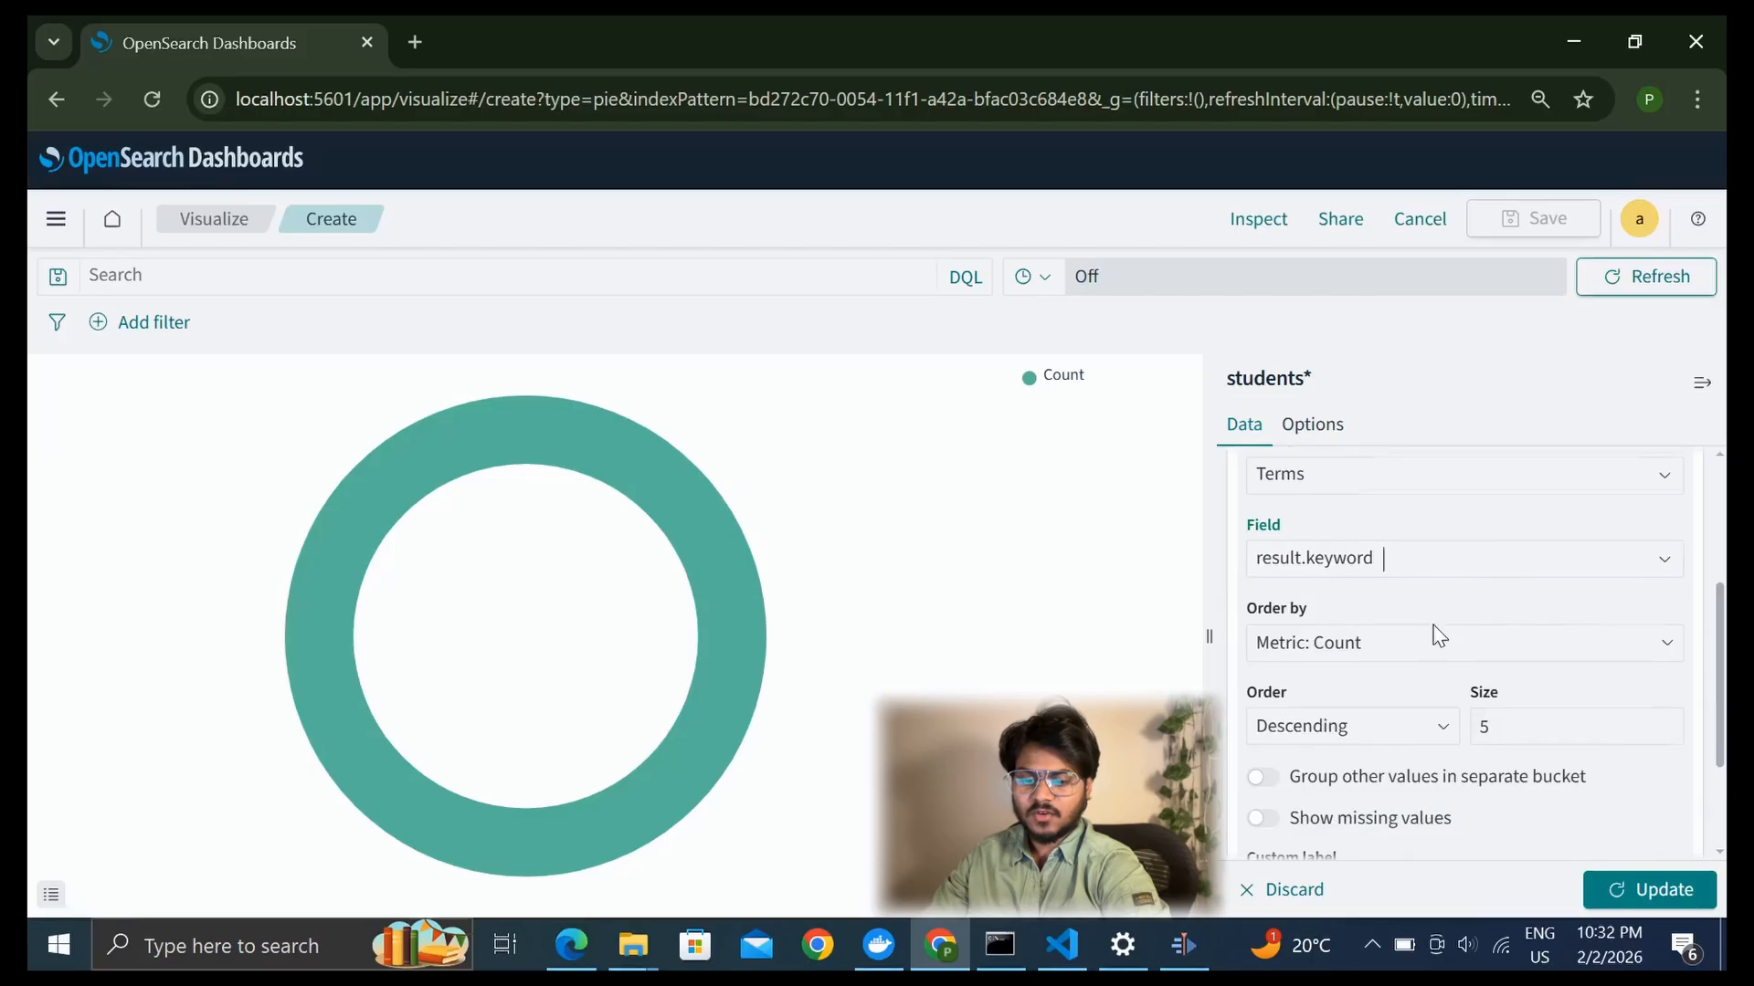
{"action": "scroll", "coordinate": [1431, 644], "scroll_direction": "down", "scroll_amount": 2}
{"action": "left_click", "coordinate": [1636, 899]}
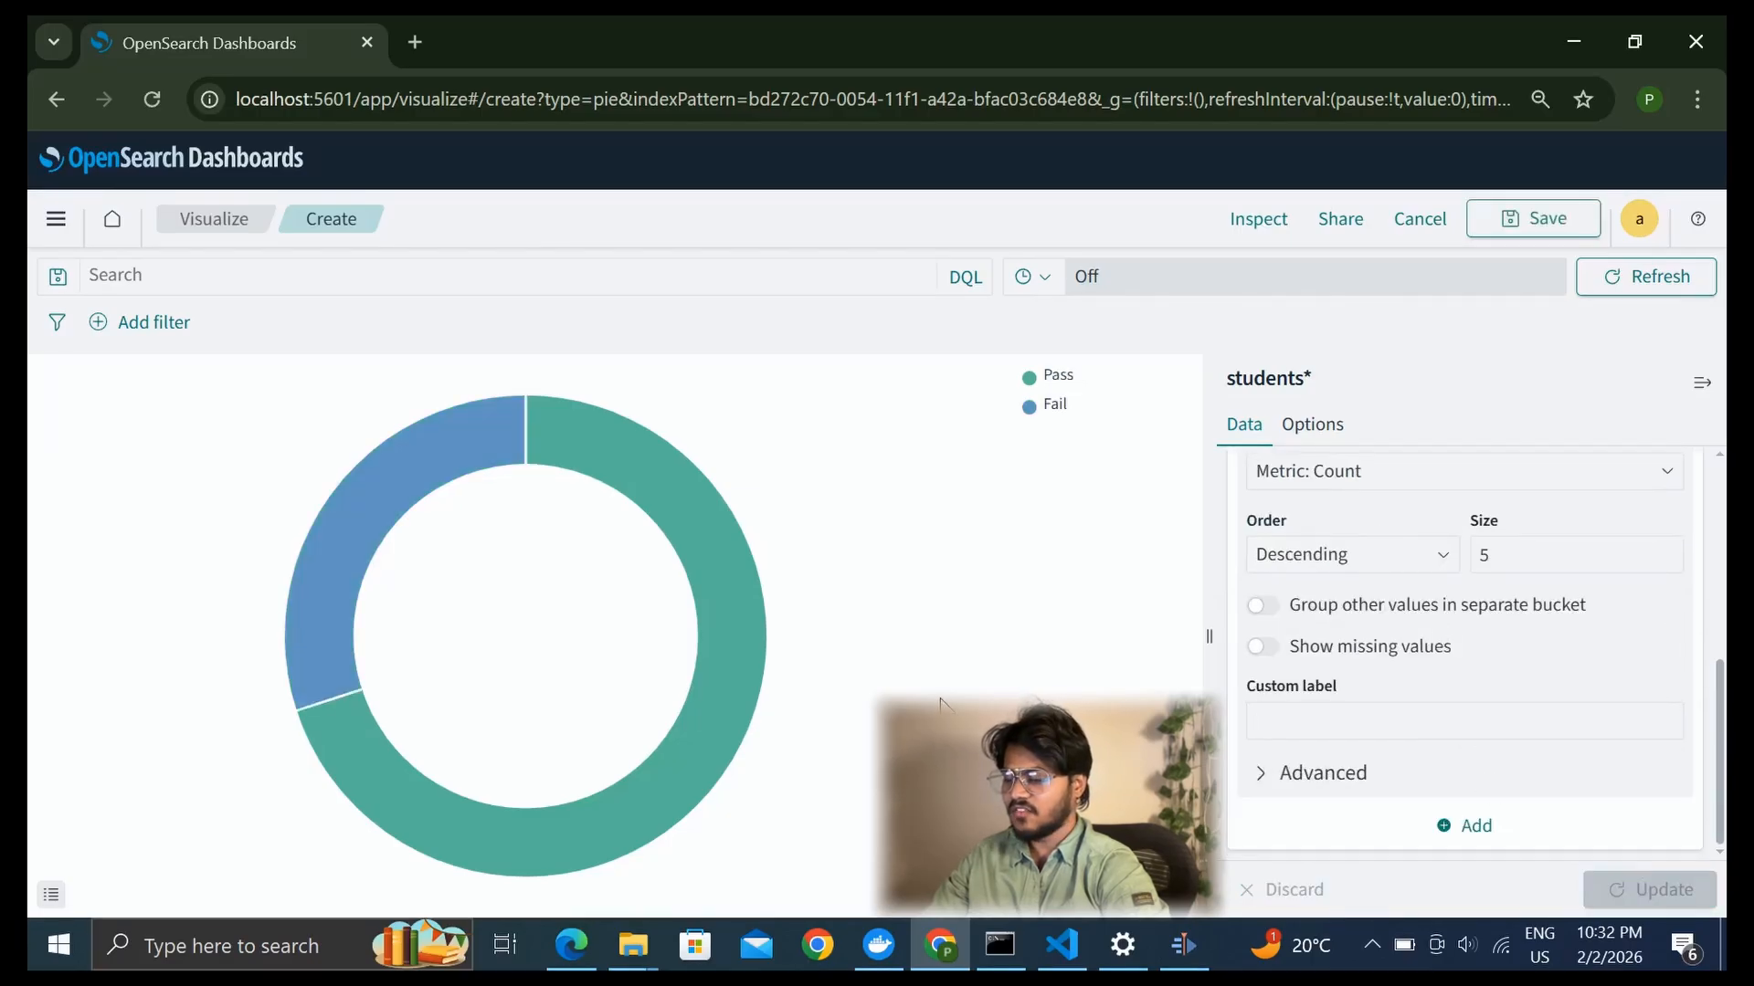
{"action": "mouse_move", "coordinate": [389, 507]}
{"action": "mouse_move", "coordinate": [651, 521]}
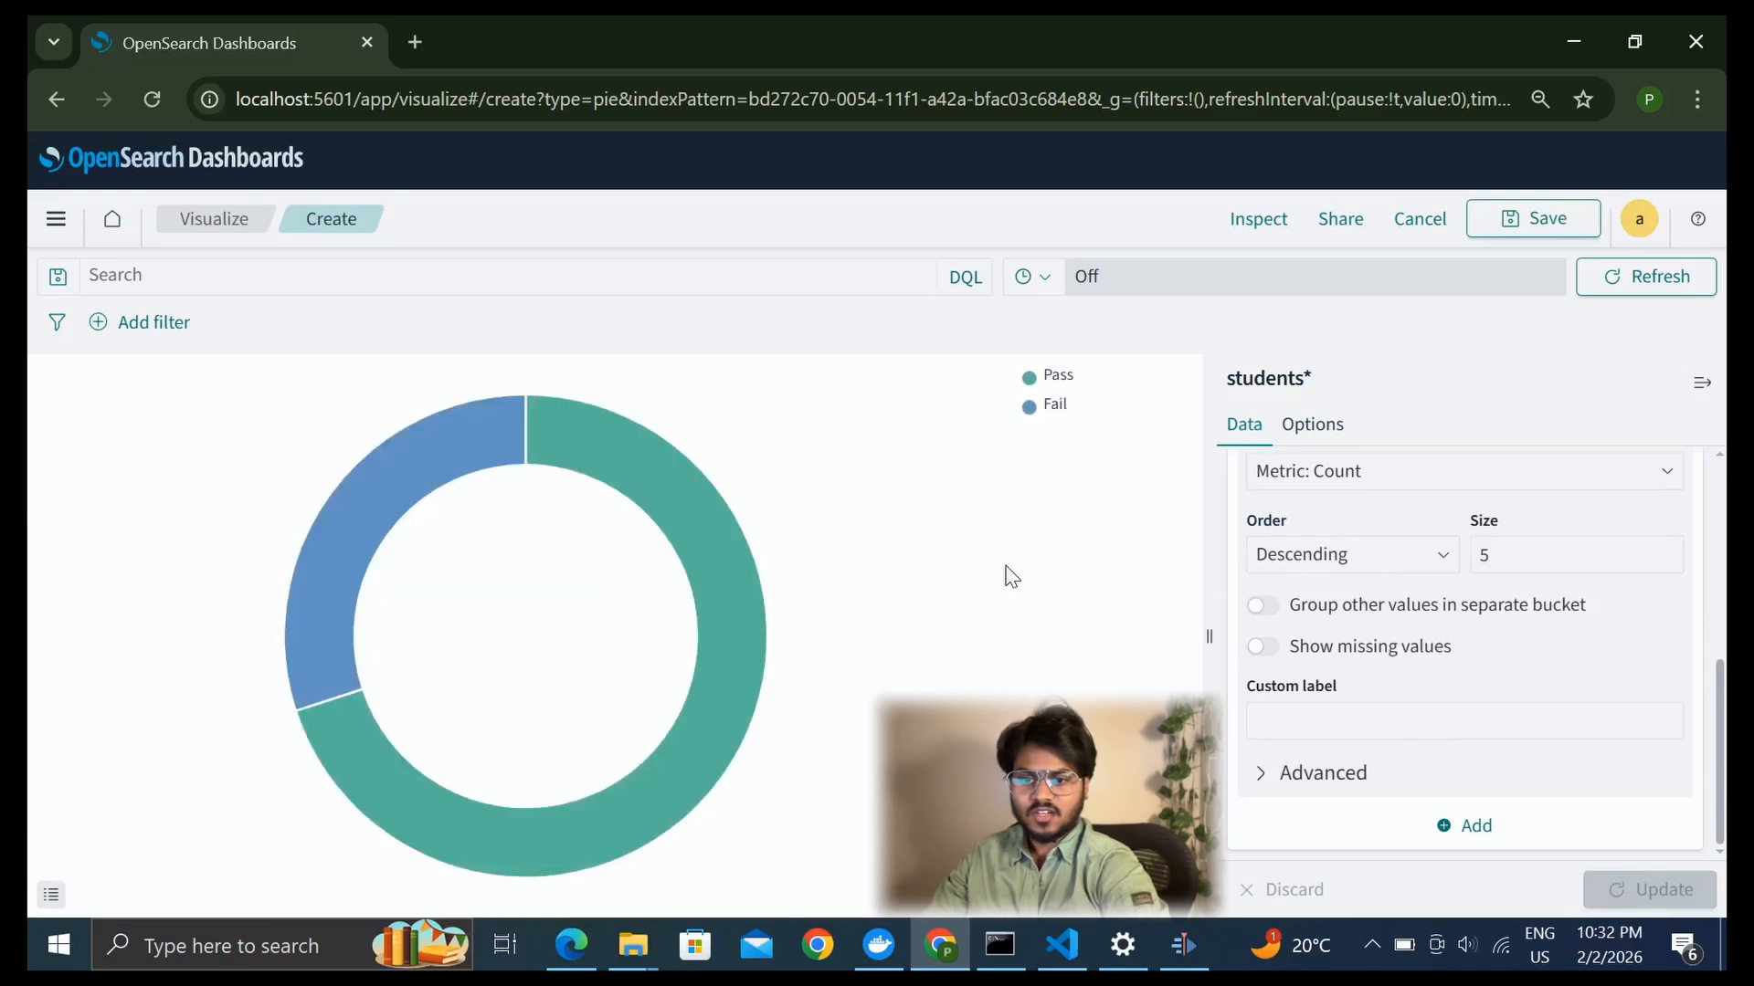
Save the pie visualization with the title Result and return to the dashboard
{"action": "left_click", "coordinate": [1530, 237]}
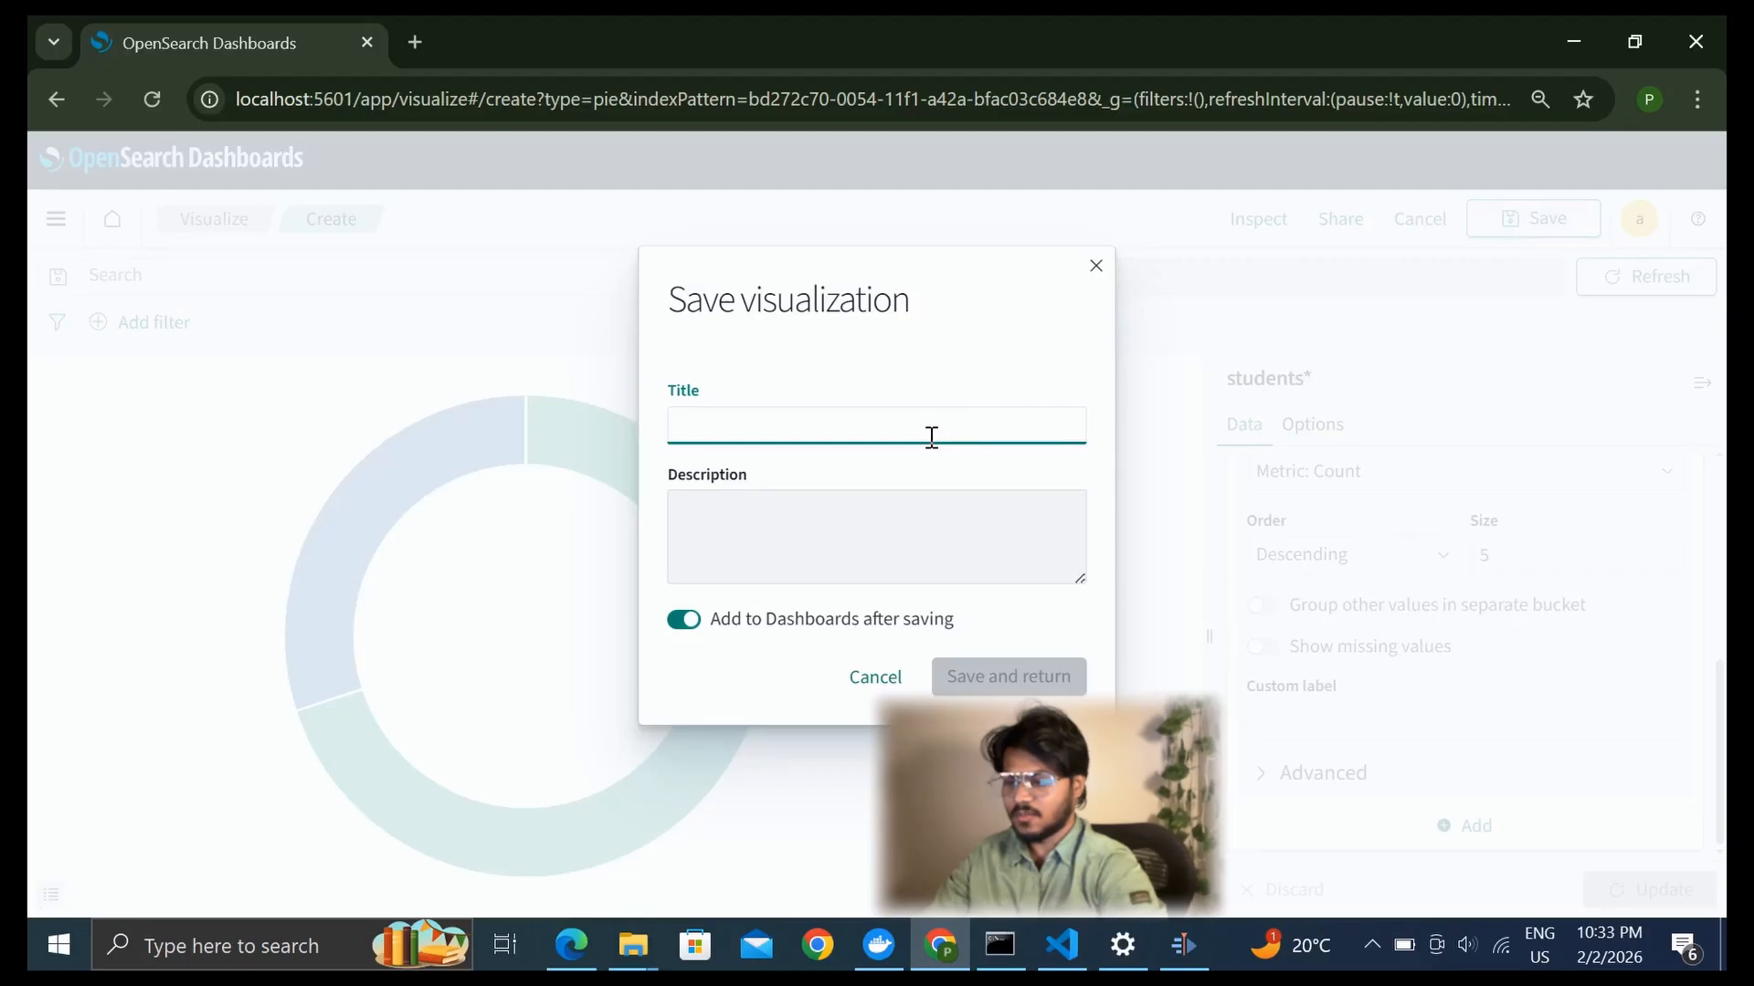
{"action": "type", "text": "Result"}
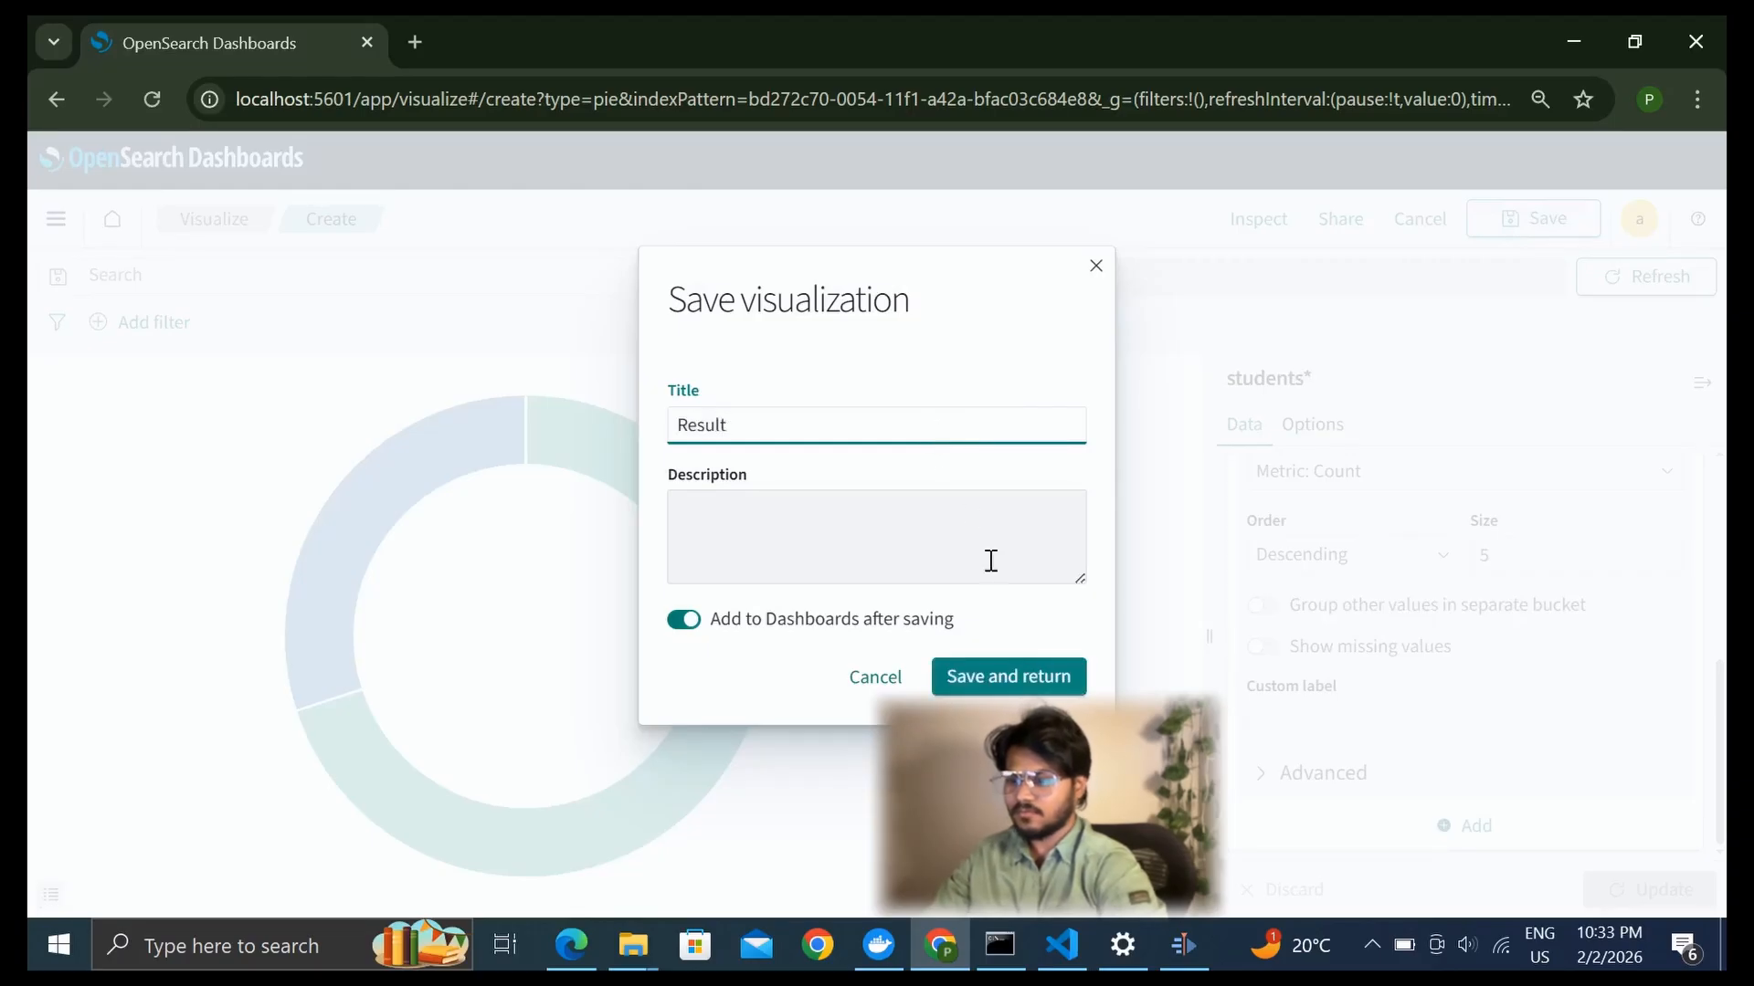
{"action": "left_click", "coordinate": [994, 676]}
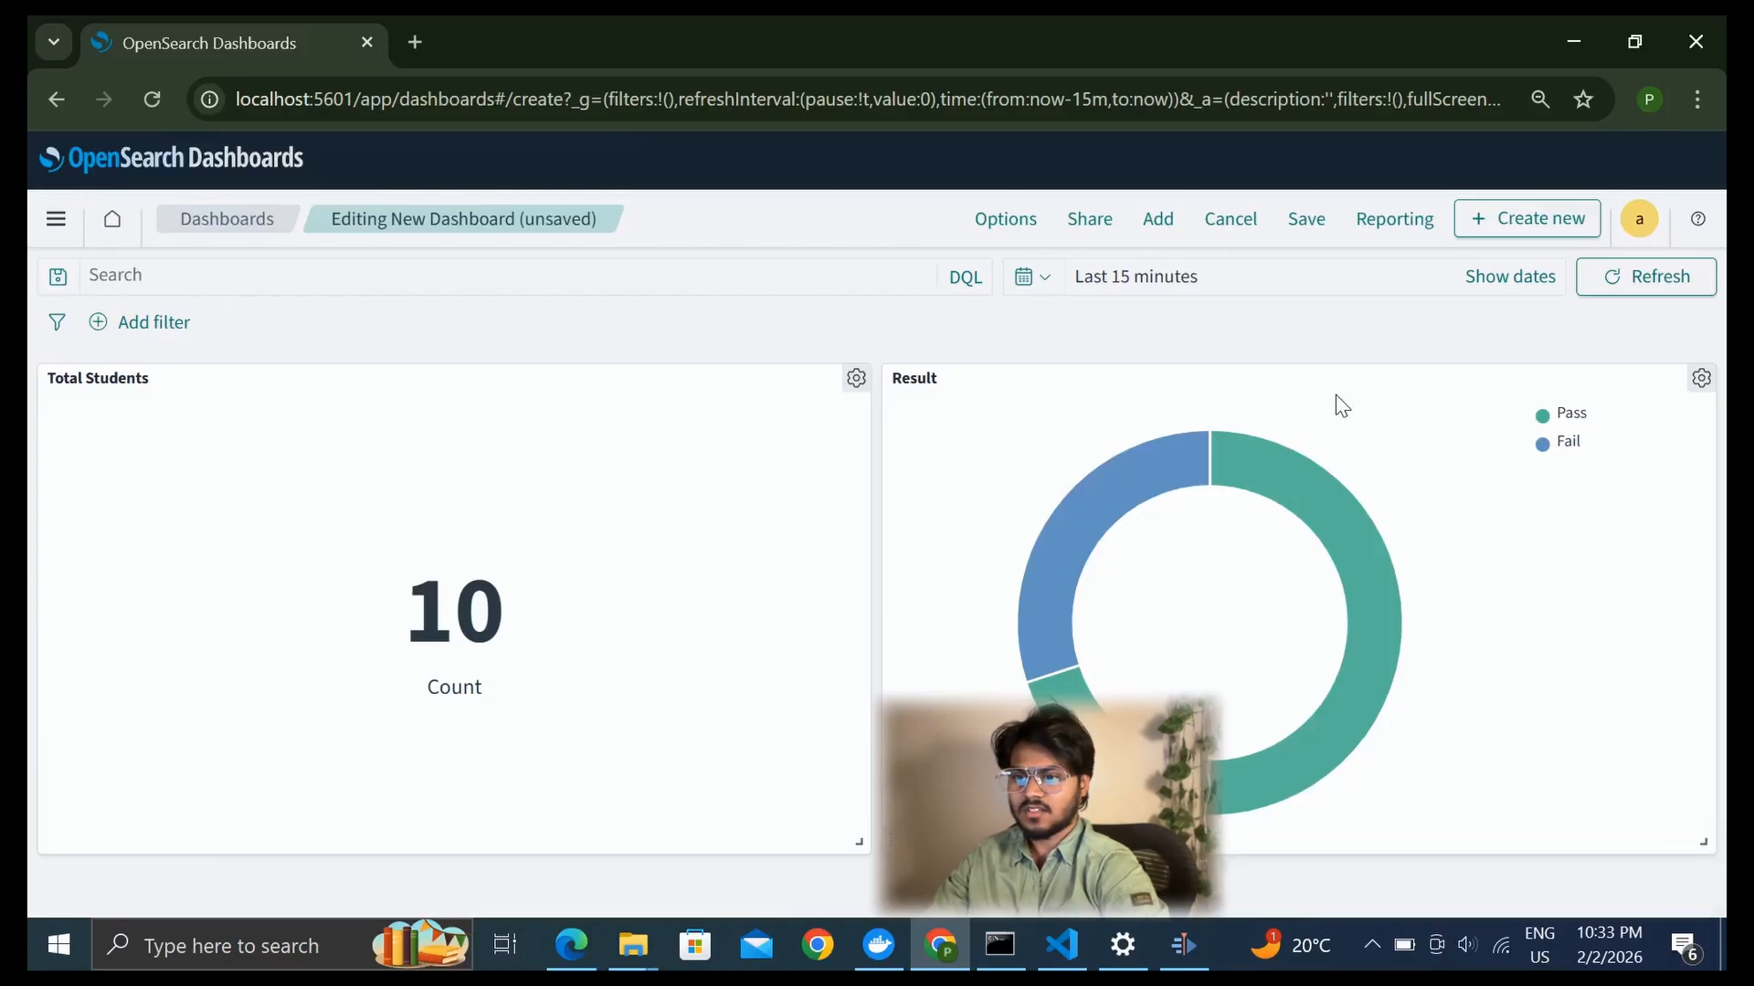
Create a Vertical Bar visualization for the dashboard with students* as the source
{"action": "left_click", "coordinate": [1156, 220]}
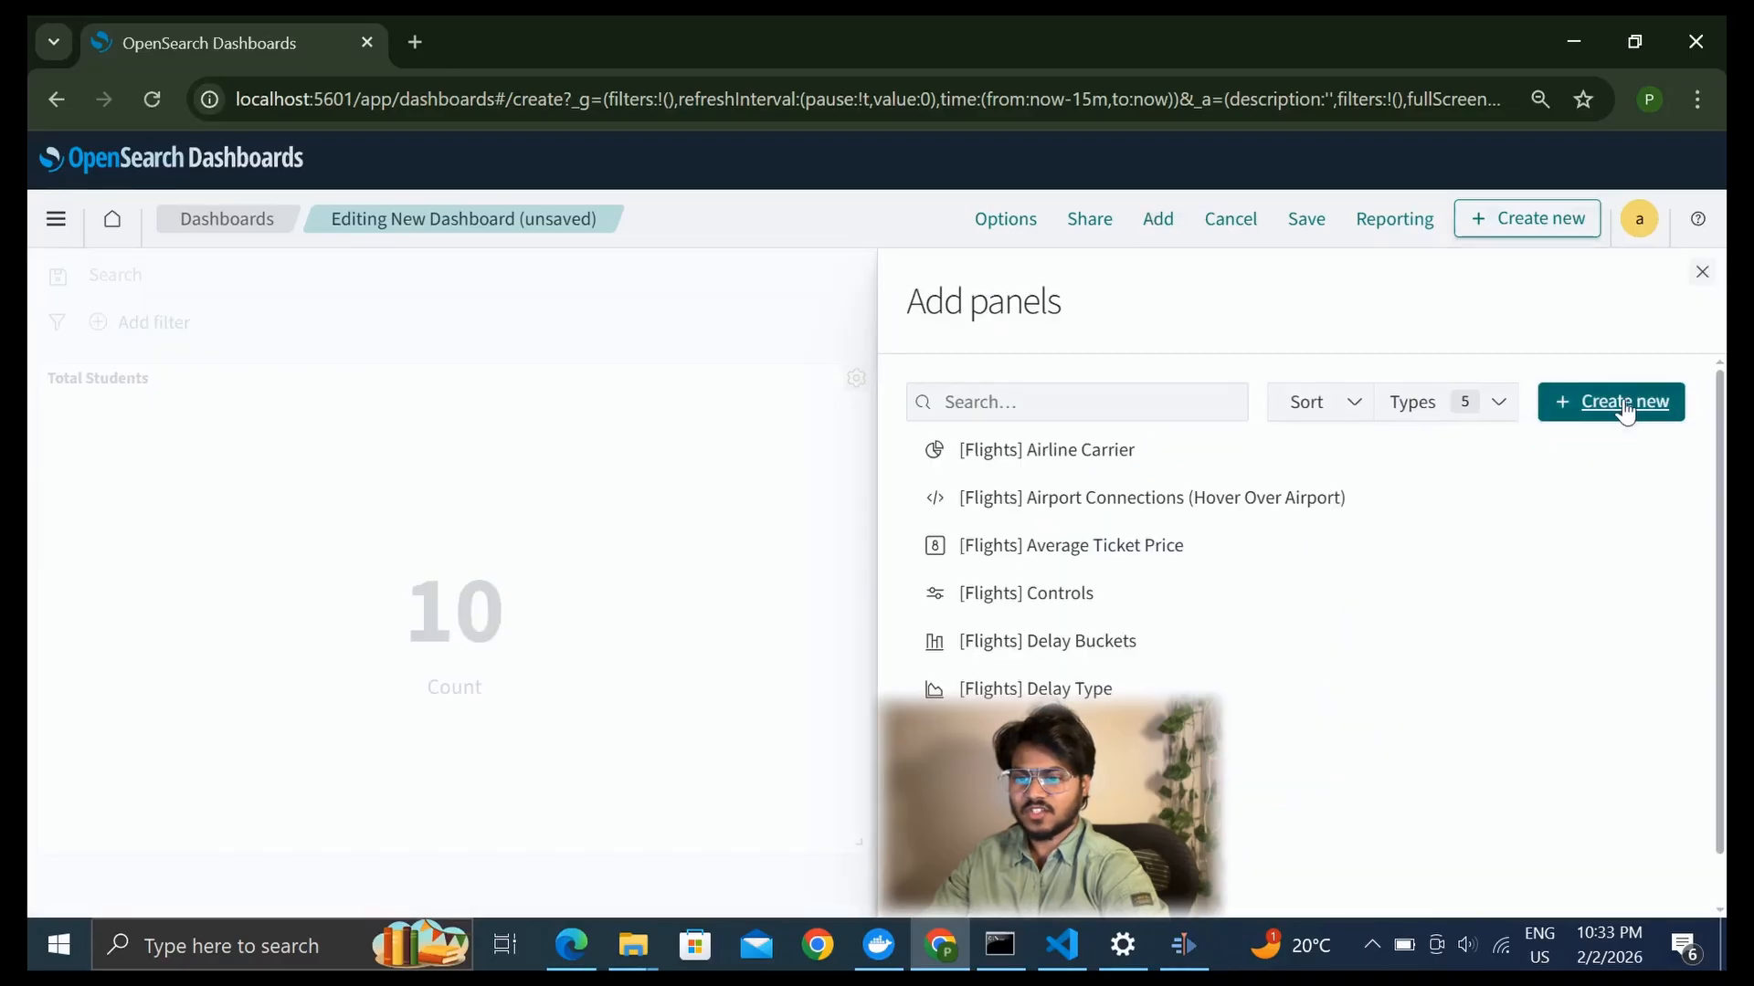
{"action": "left_click", "coordinate": [1627, 409]}
{"action": "left_click", "coordinate": [1612, 452]}
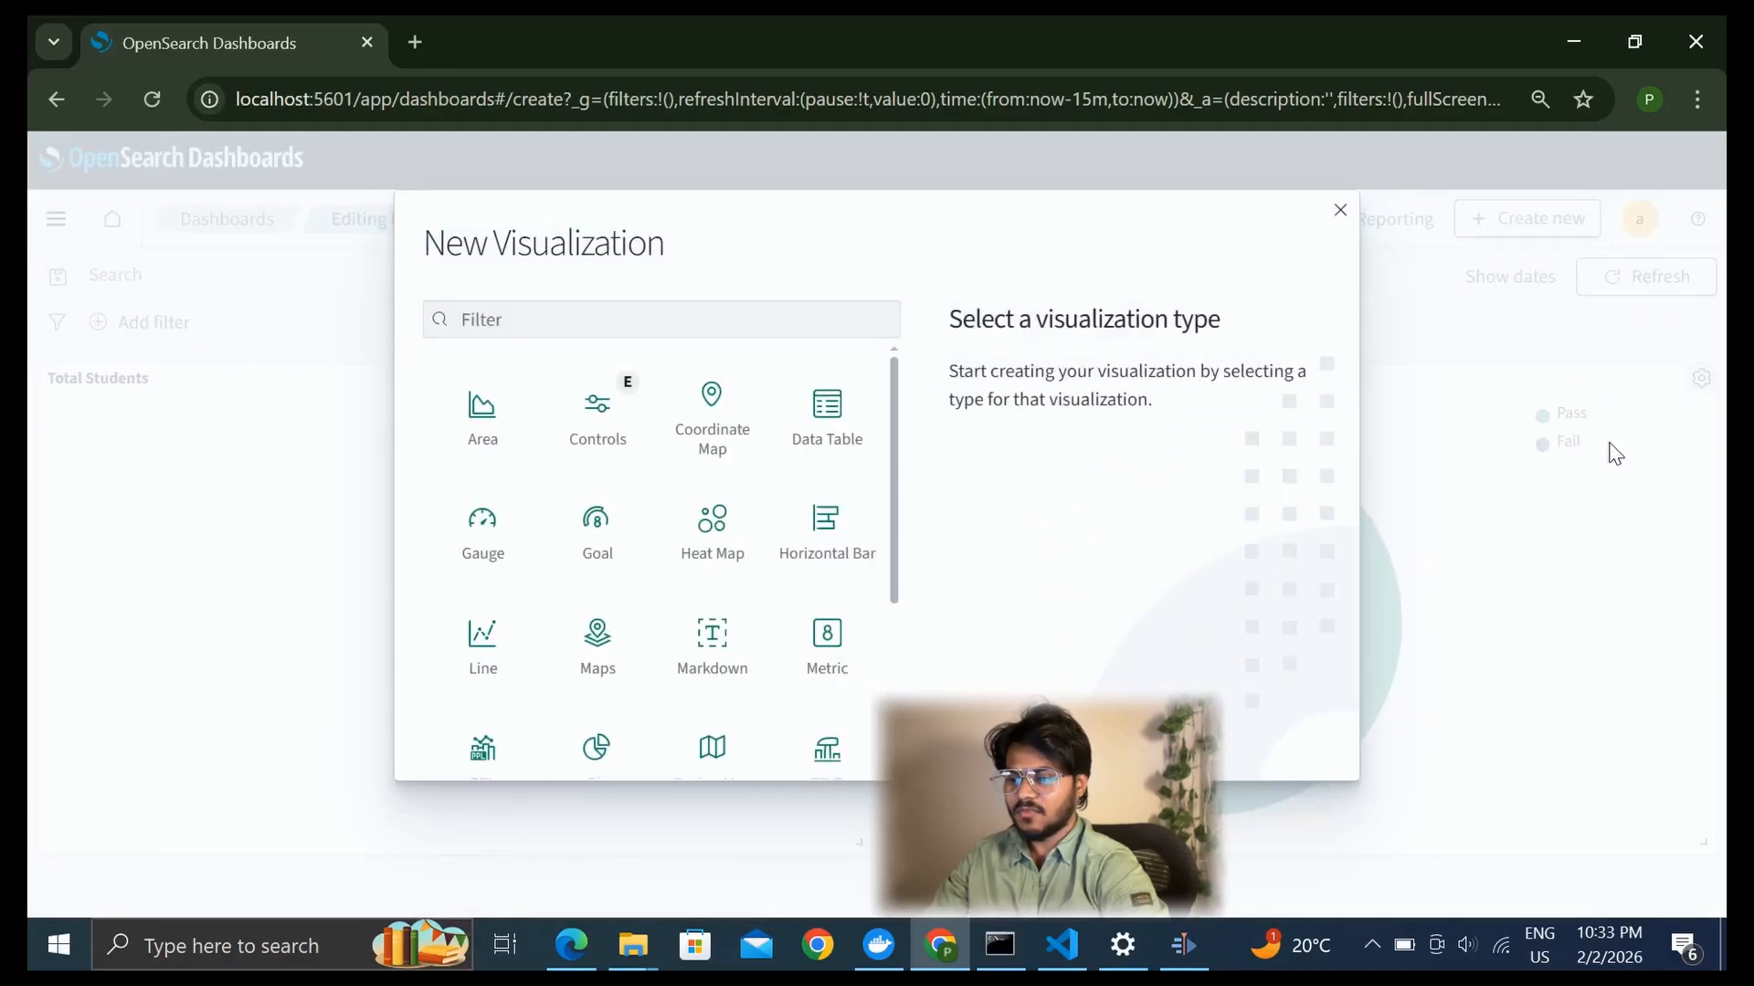
{"action": "scroll", "coordinate": [755, 610], "scroll_direction": "down", "scroll_amount": 3}
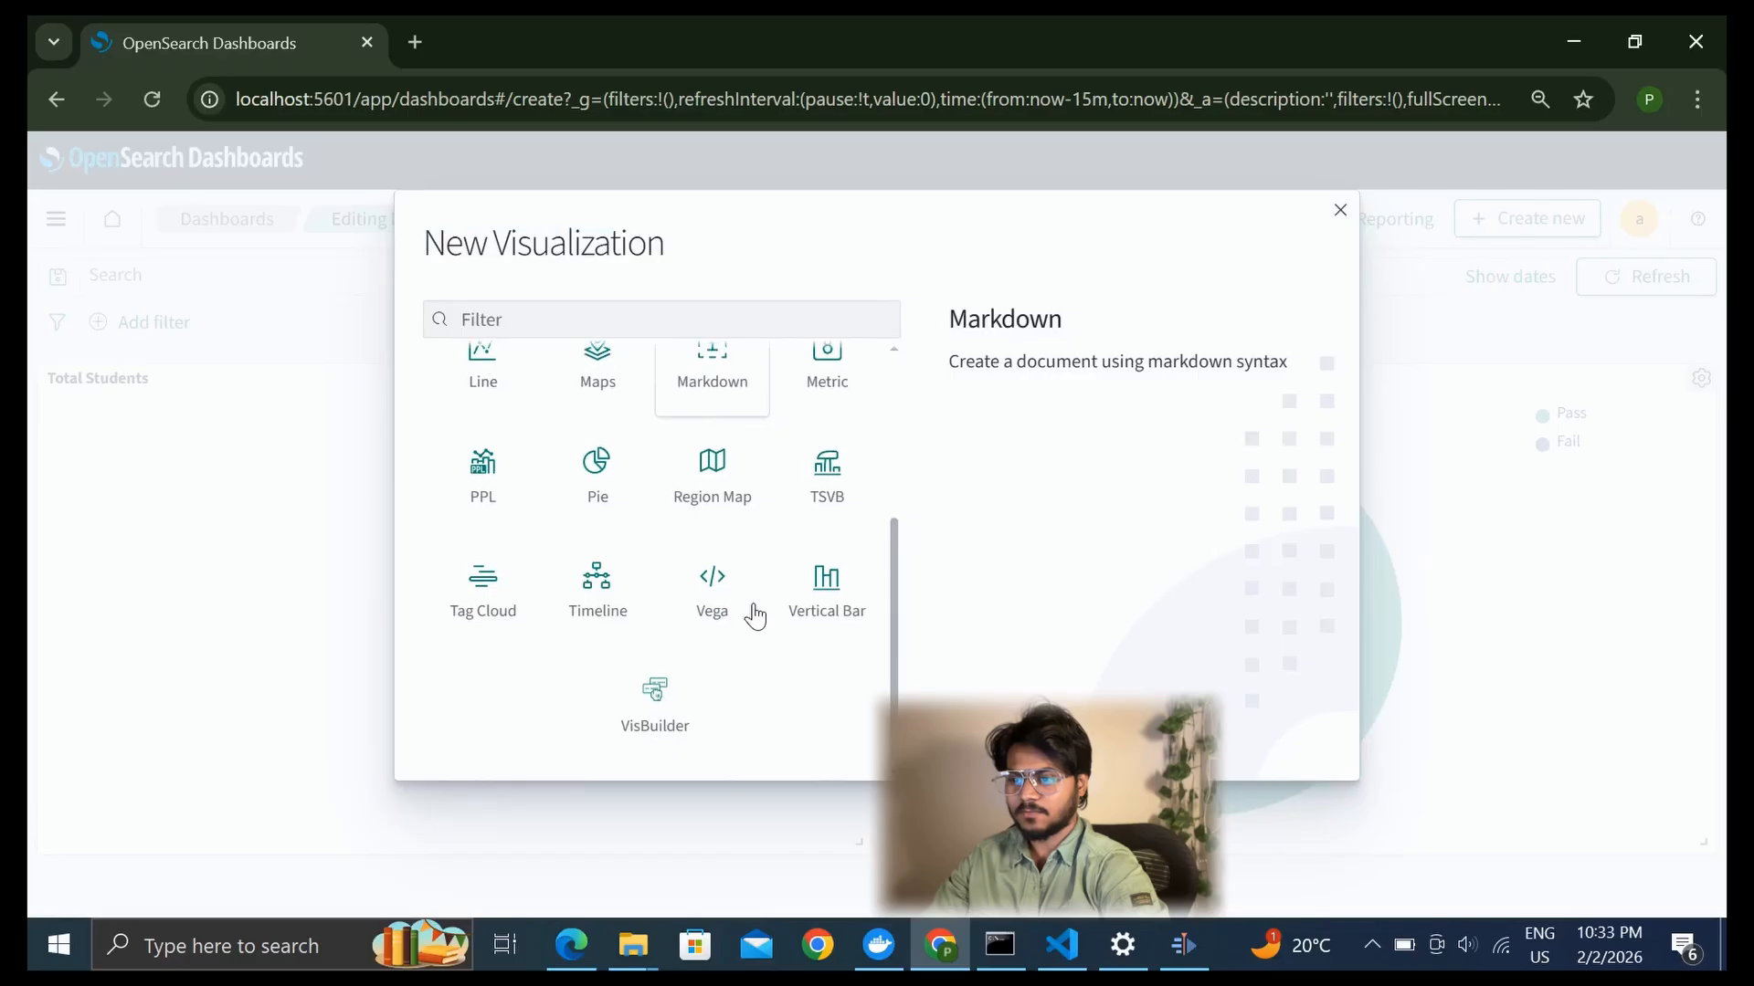
{"action": "left_click", "coordinate": [832, 619]}
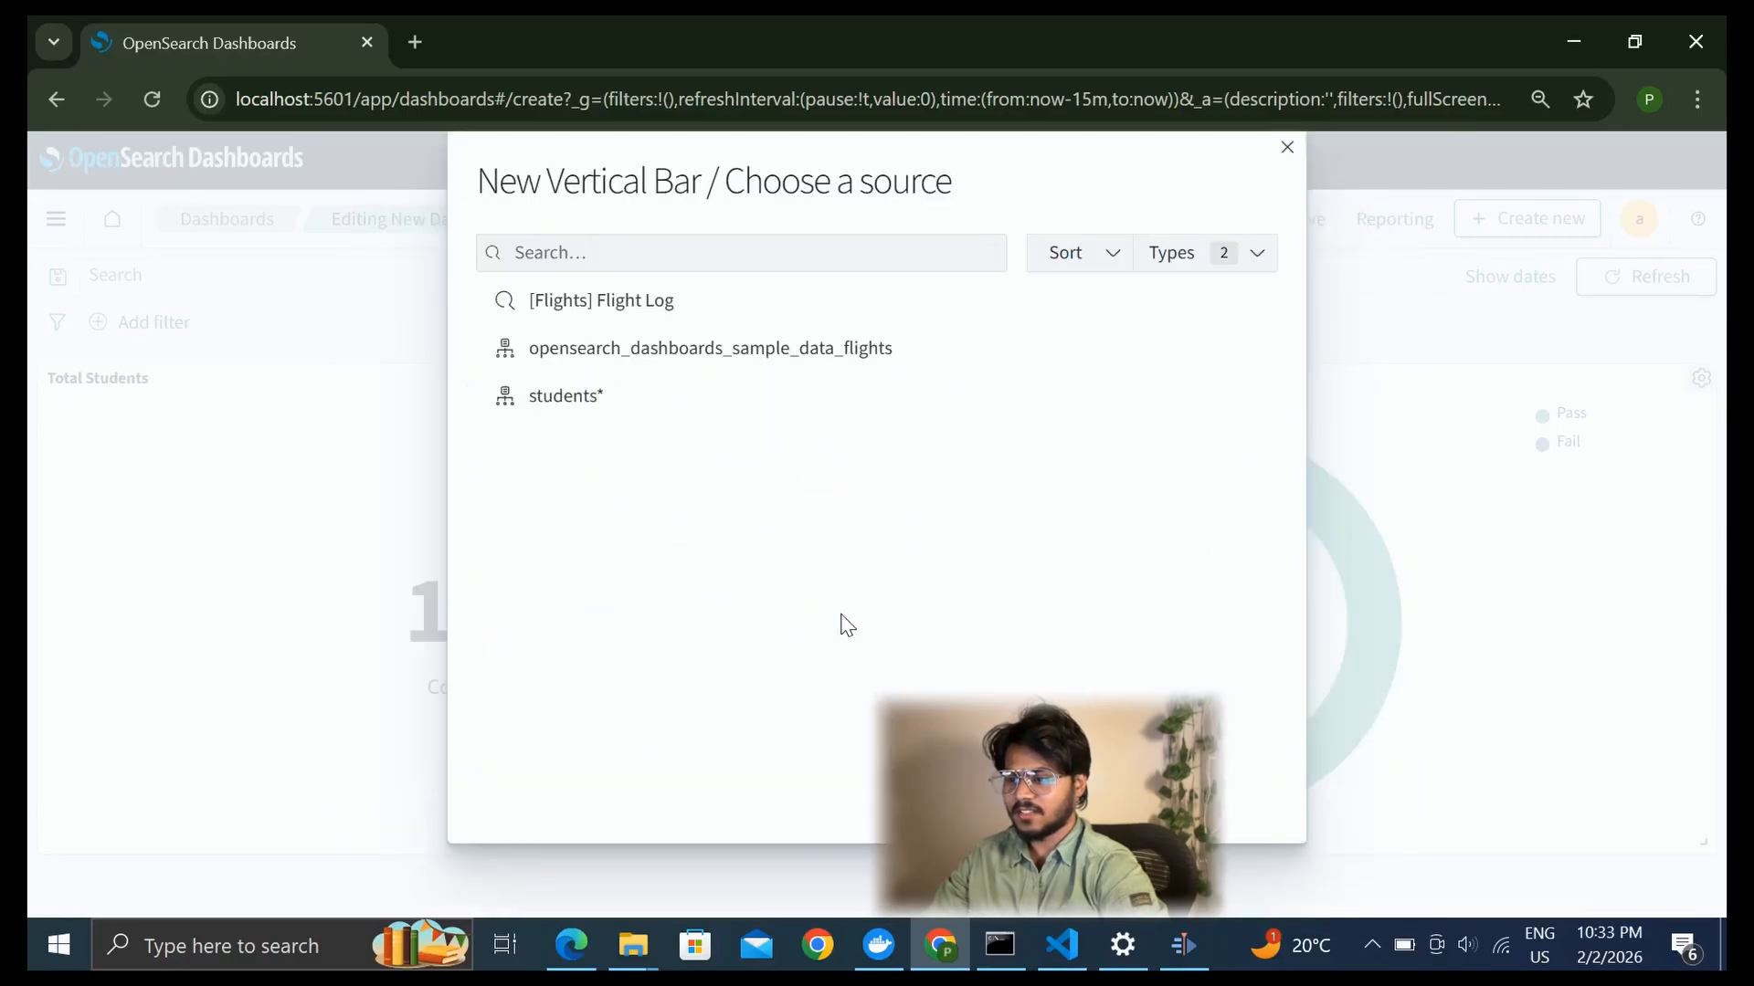
{"action": "left_click", "coordinate": [522, 403]}
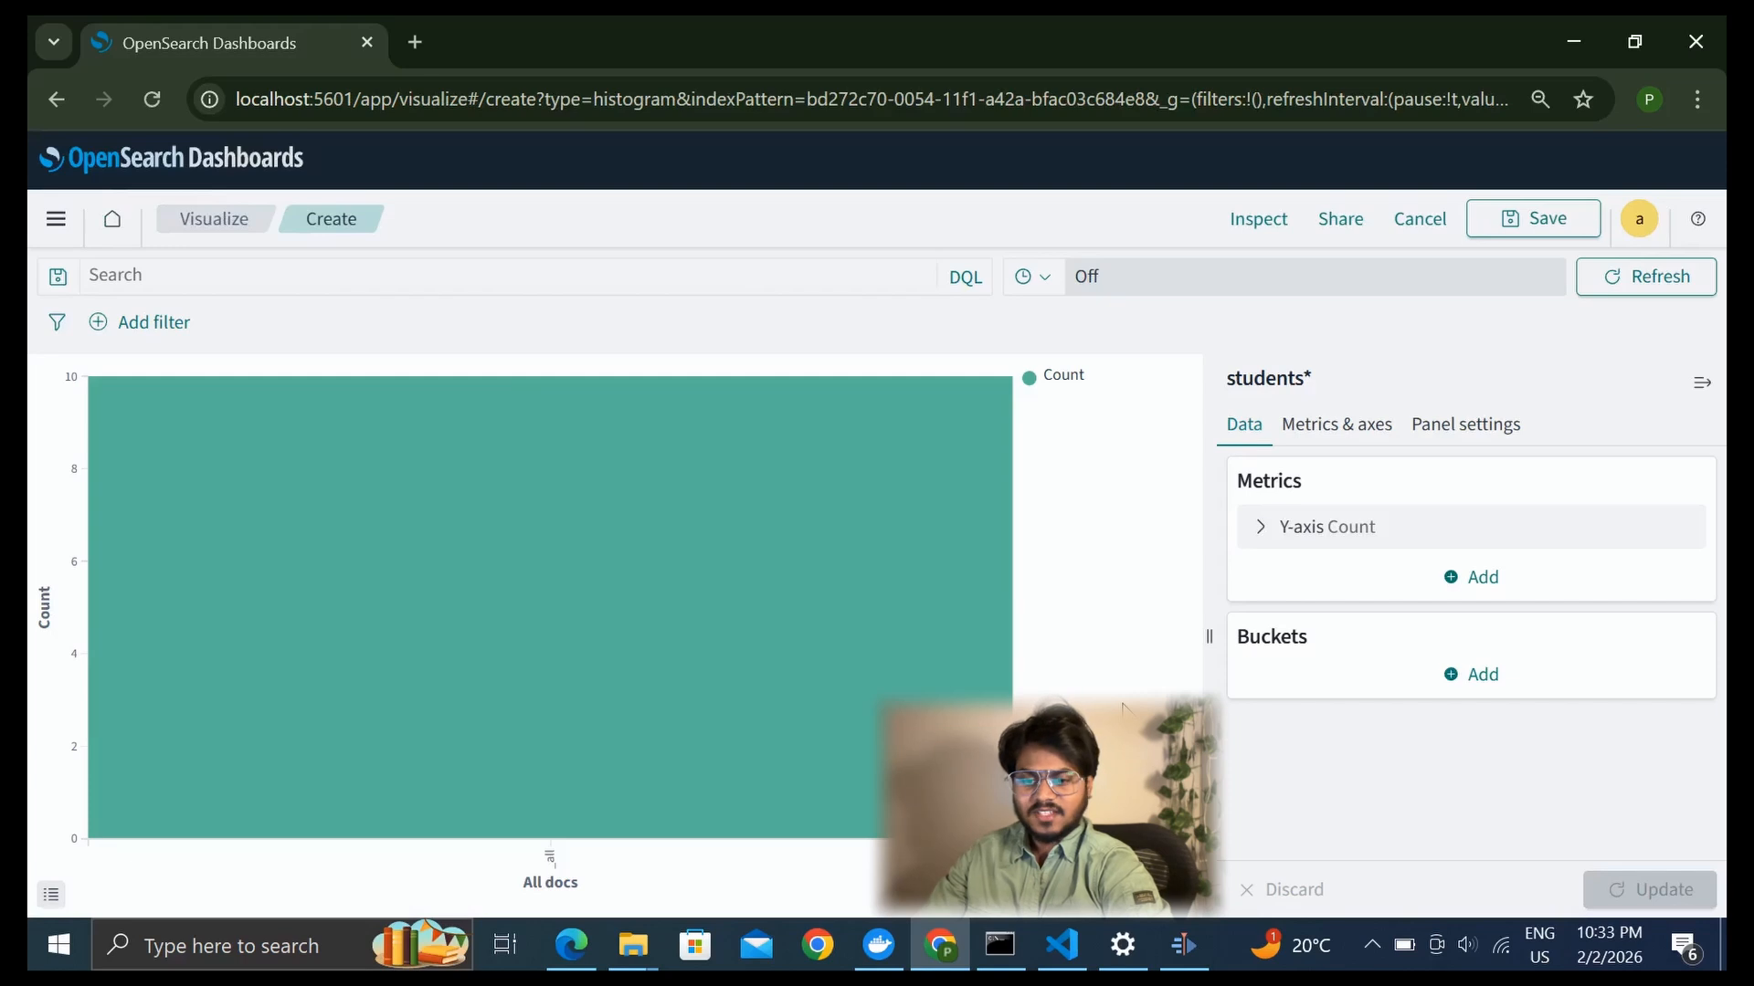
Add an X-axis bucket with a Terms aggregation on the Name.keyword field and update the bar chart
{"action": "left_click", "coordinate": [1465, 678]}
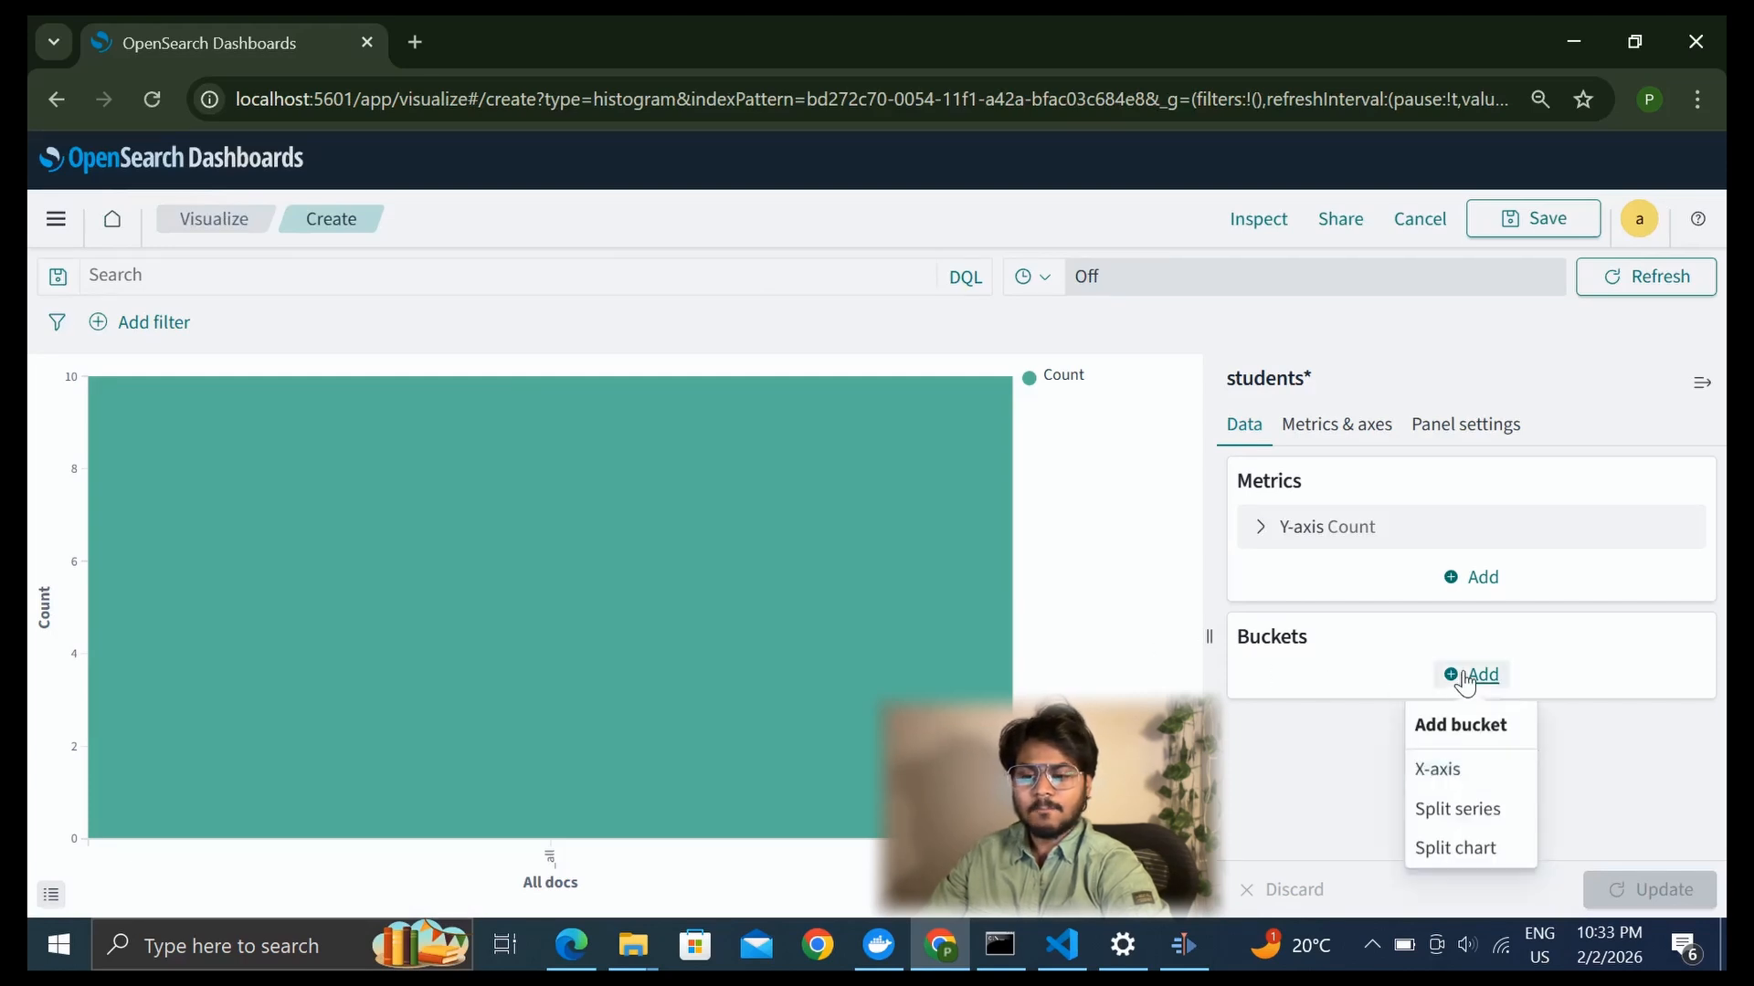
{"action": "left_click", "coordinate": [1439, 770]}
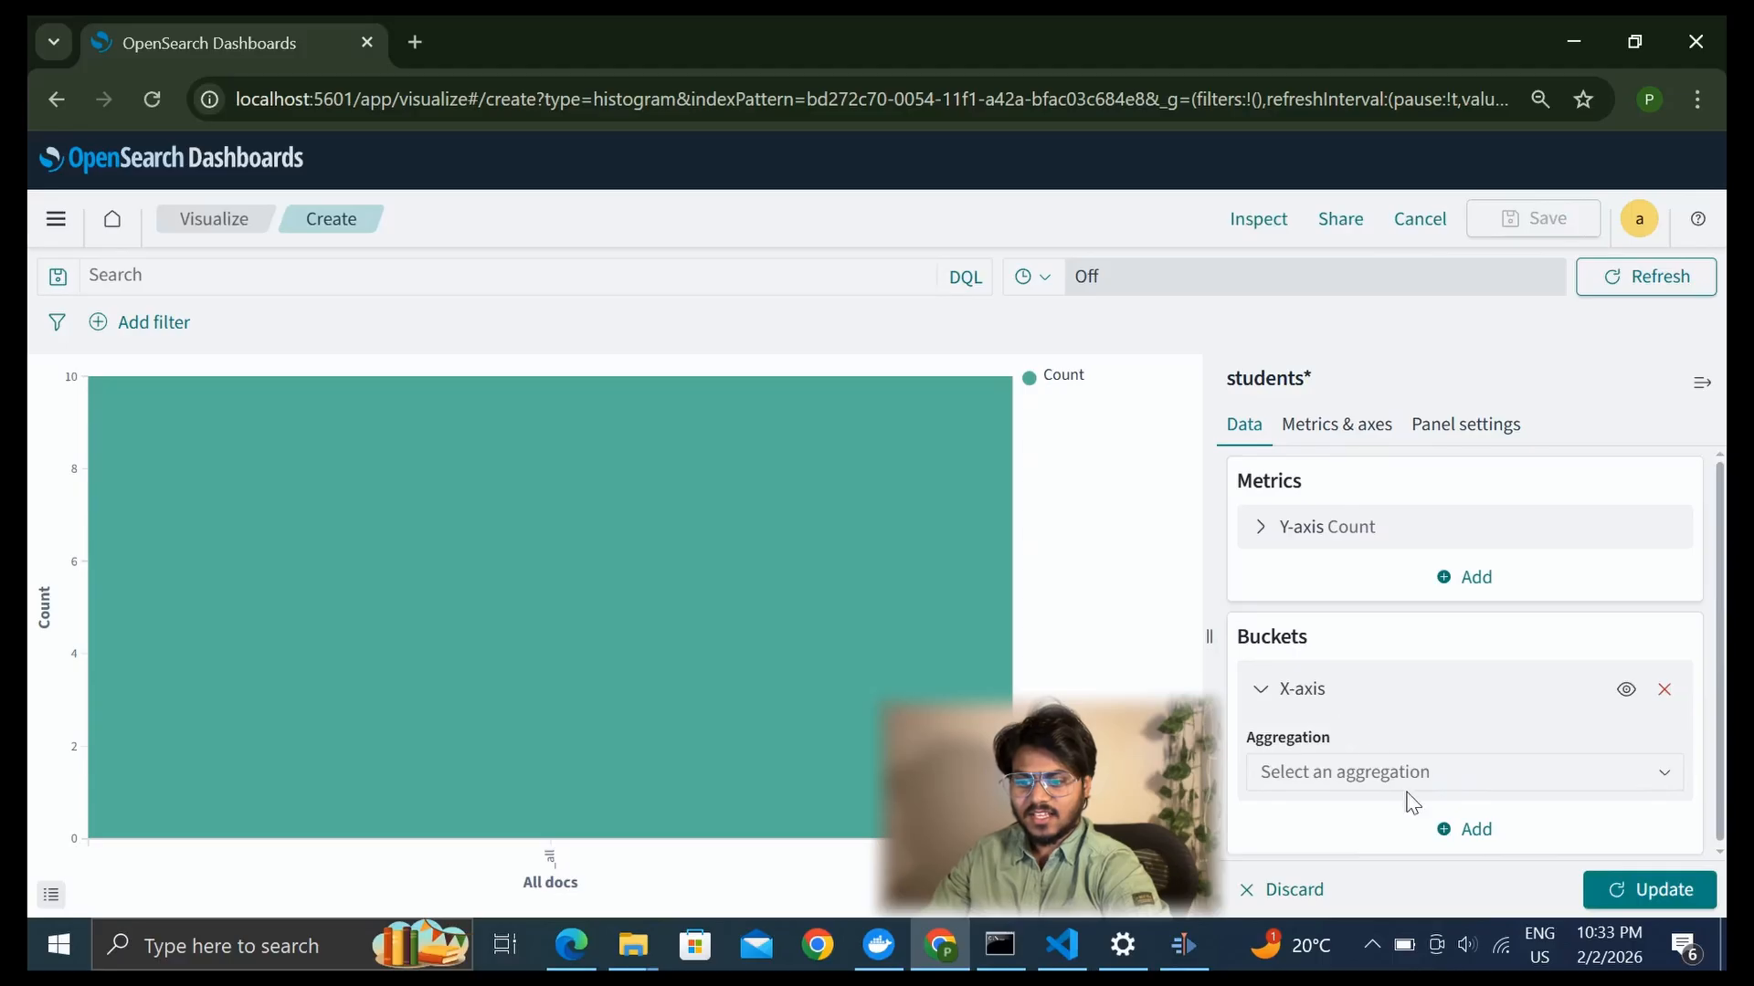
{"action": "left_click", "coordinate": [1374, 776]}
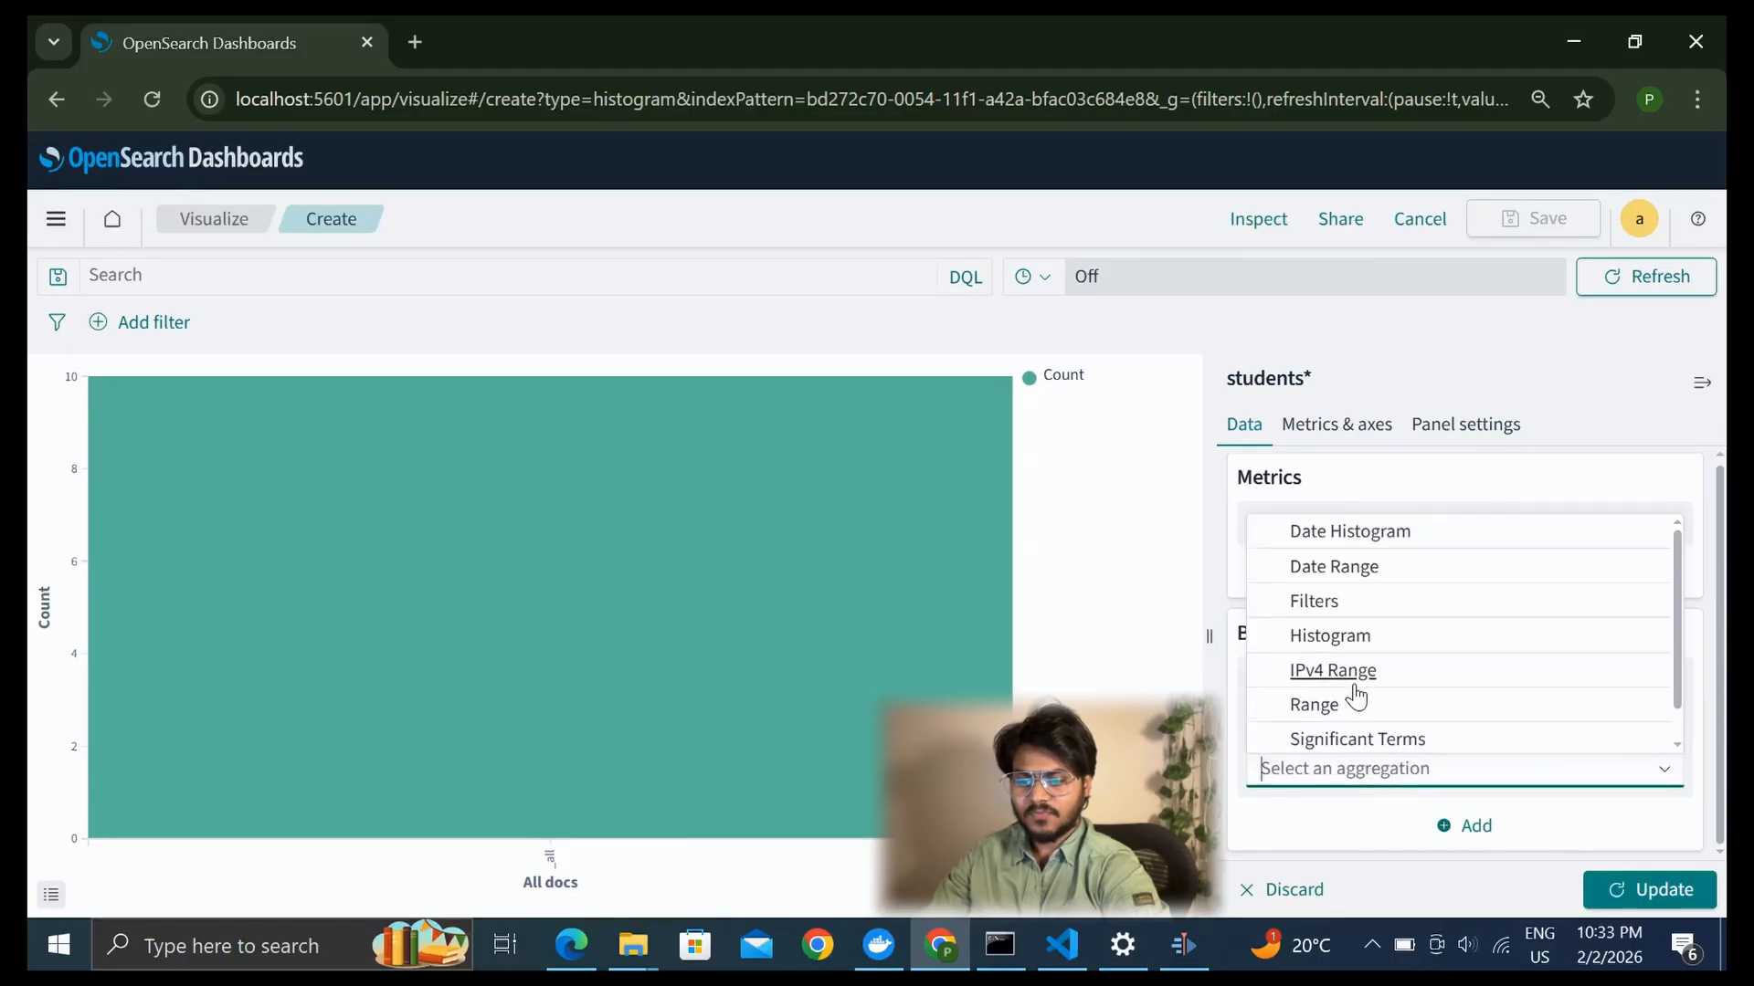
{"action": "scroll", "coordinate": [1315, 712], "scroll_direction": "down", "scroll_amount": 1}
{"action": "left_click", "coordinate": [1315, 736]}
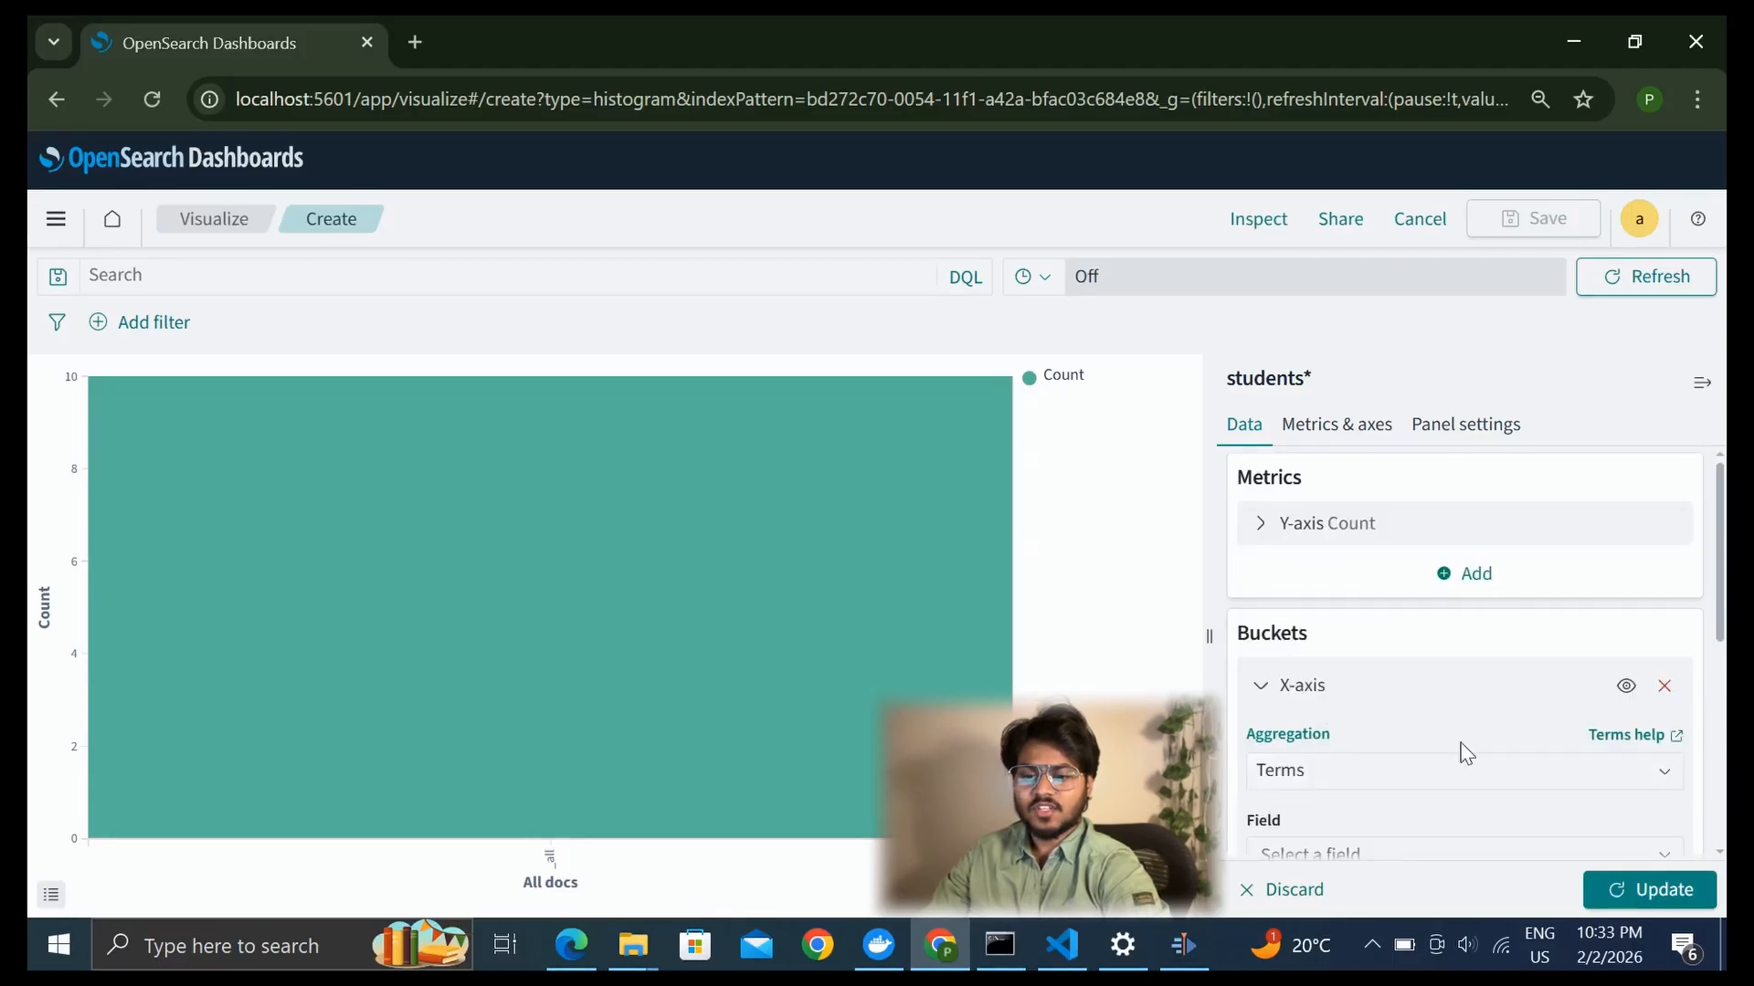
{"action": "scroll", "coordinate": [1370, 721], "scroll_direction": "down", "scroll_amount": 5}
{"action": "scroll", "coordinate": [1350, 559], "scroll_direction": "up", "scroll_amount": 2}
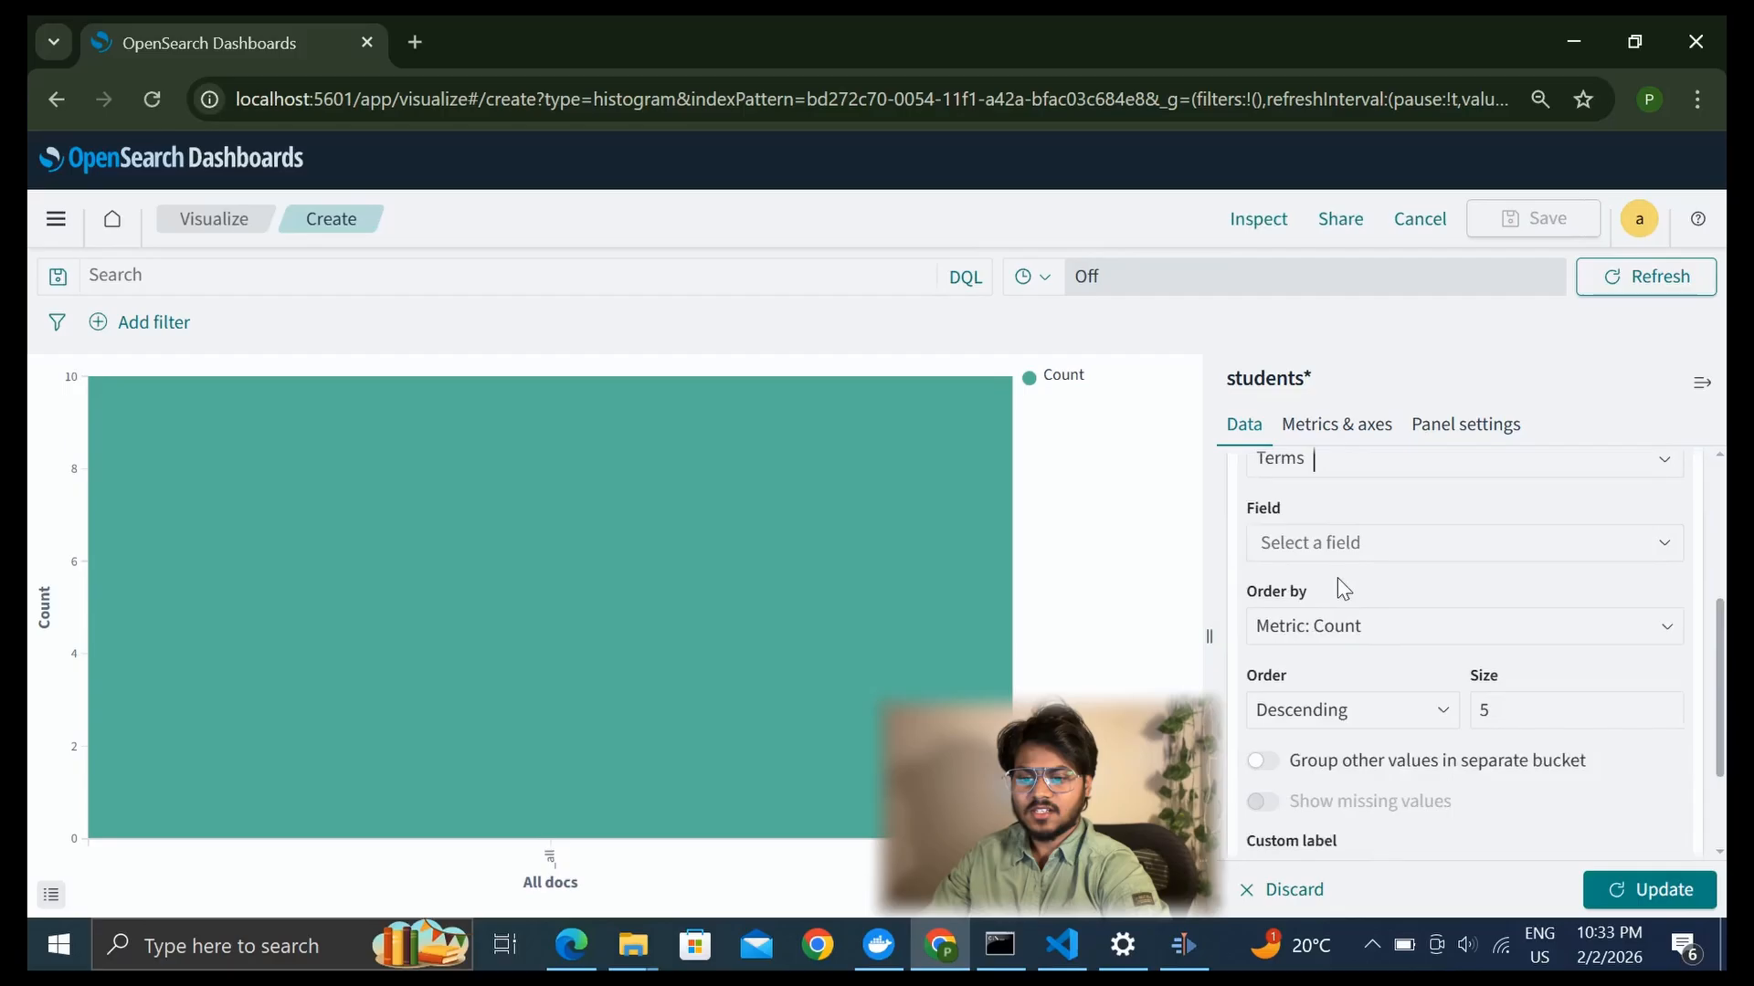
{"action": "left_click", "coordinate": [1411, 564]}
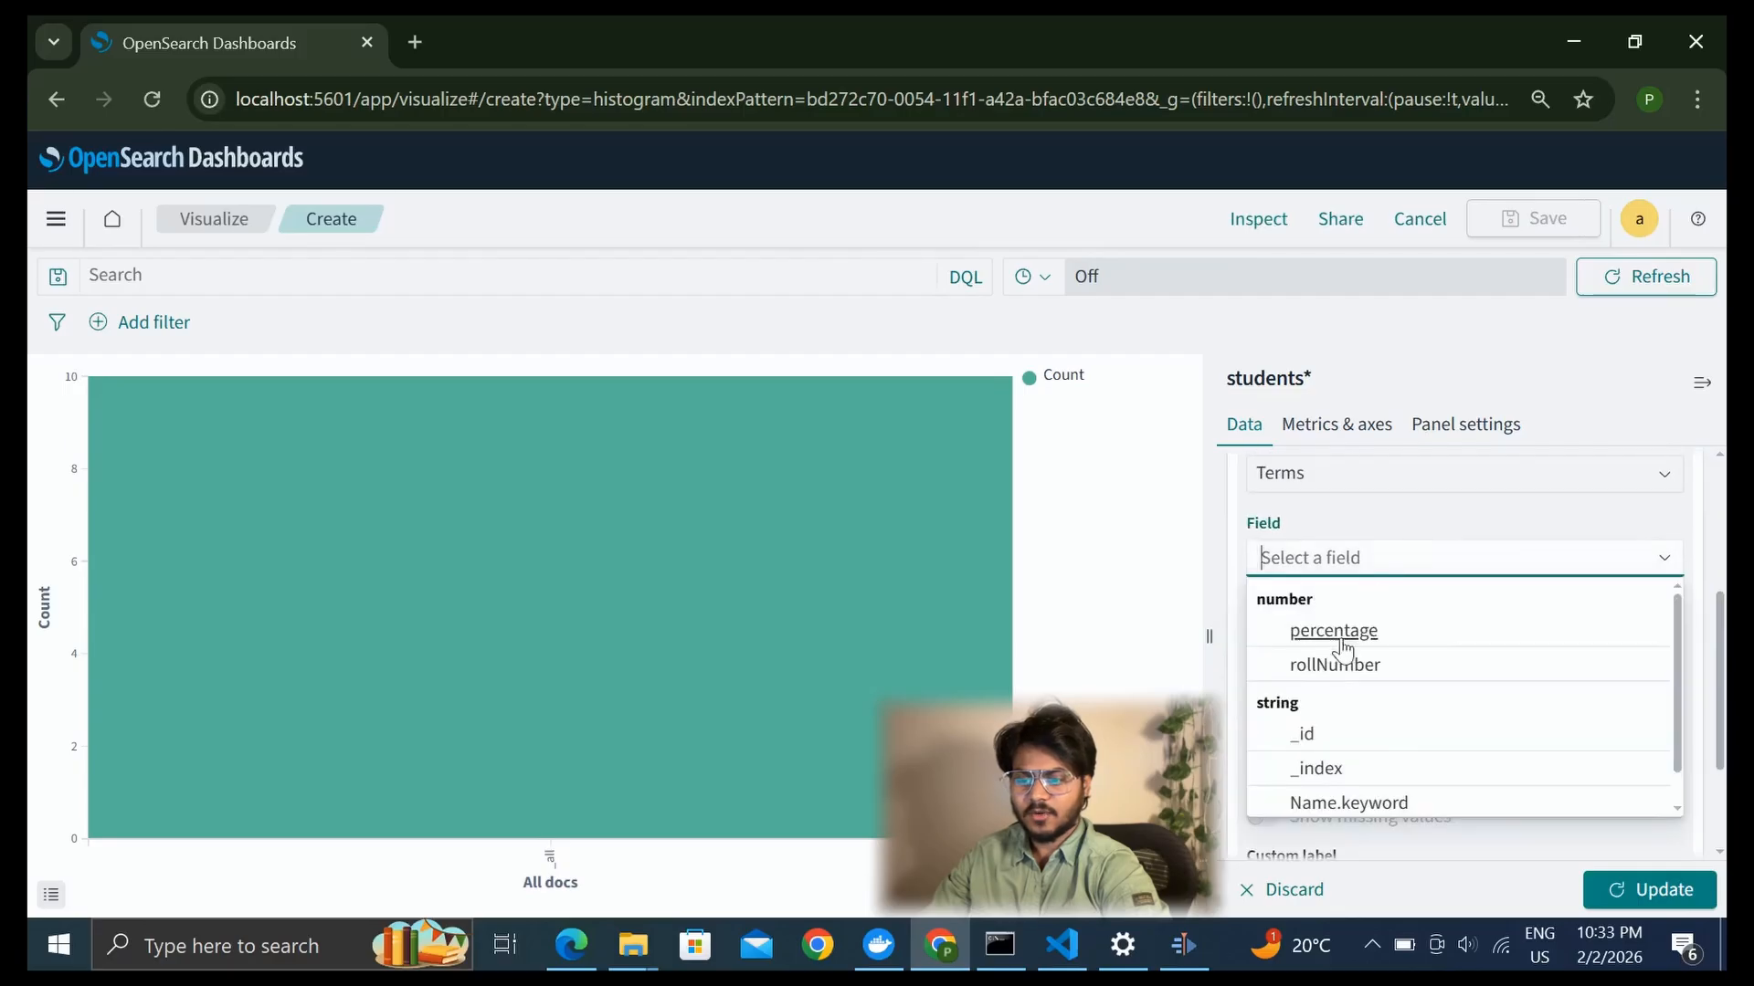
{"action": "left_click", "coordinate": [1336, 804]}
{"action": "scroll", "coordinate": [1482, 649], "scroll_direction": "down", "scroll_amount": 2}
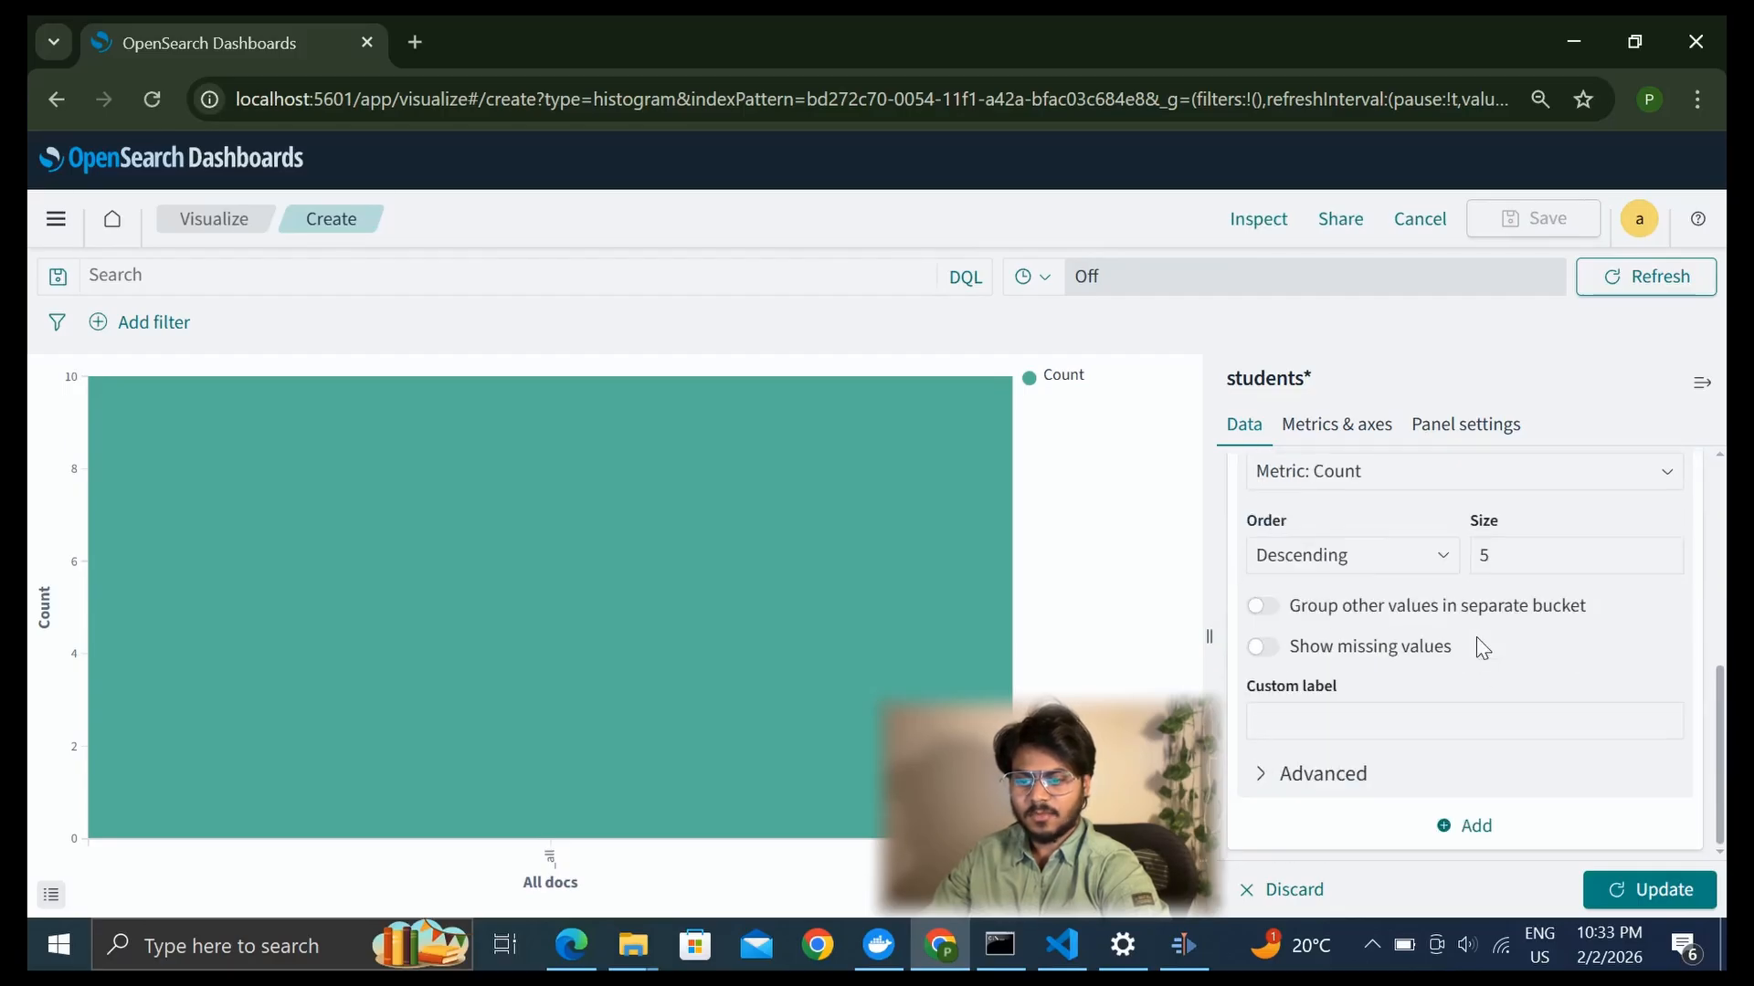
{"action": "left_click", "coordinate": [1619, 891]}
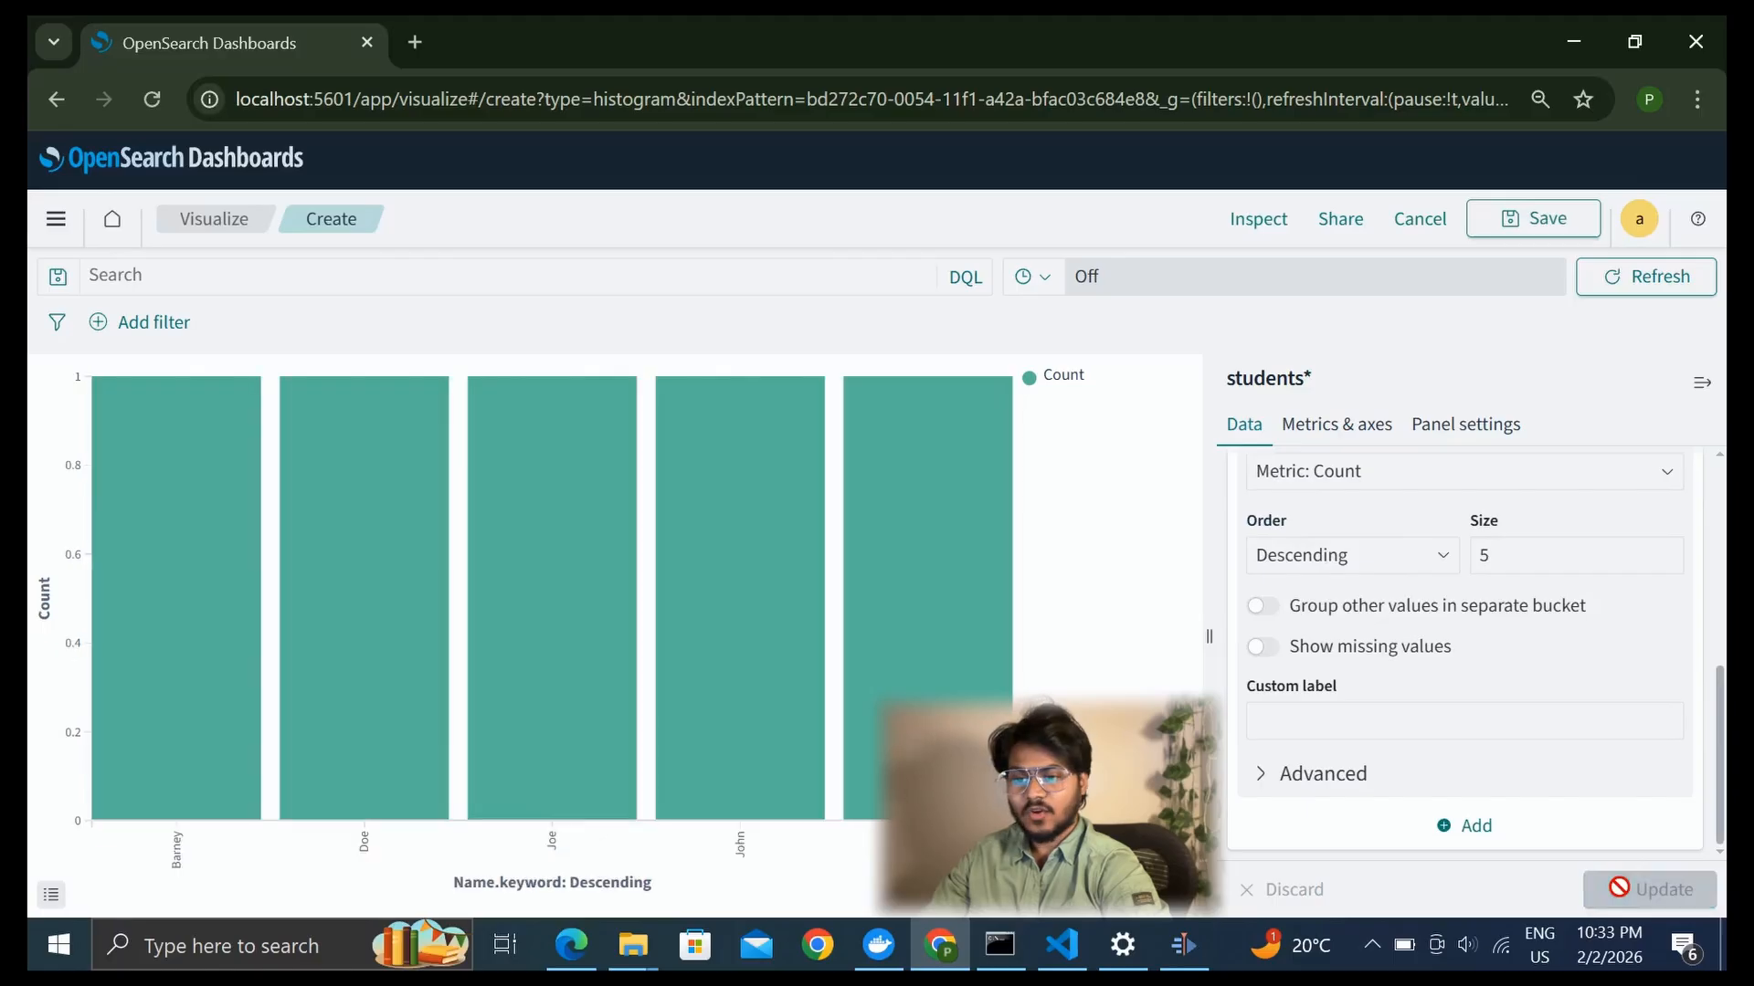
Set the Y-axis metric to a Top Hit aggregation on the percentage field and try to update the chart
{"action": "scroll", "coordinate": [1279, 585], "scroll_direction": "up", "scroll_amount": 6}
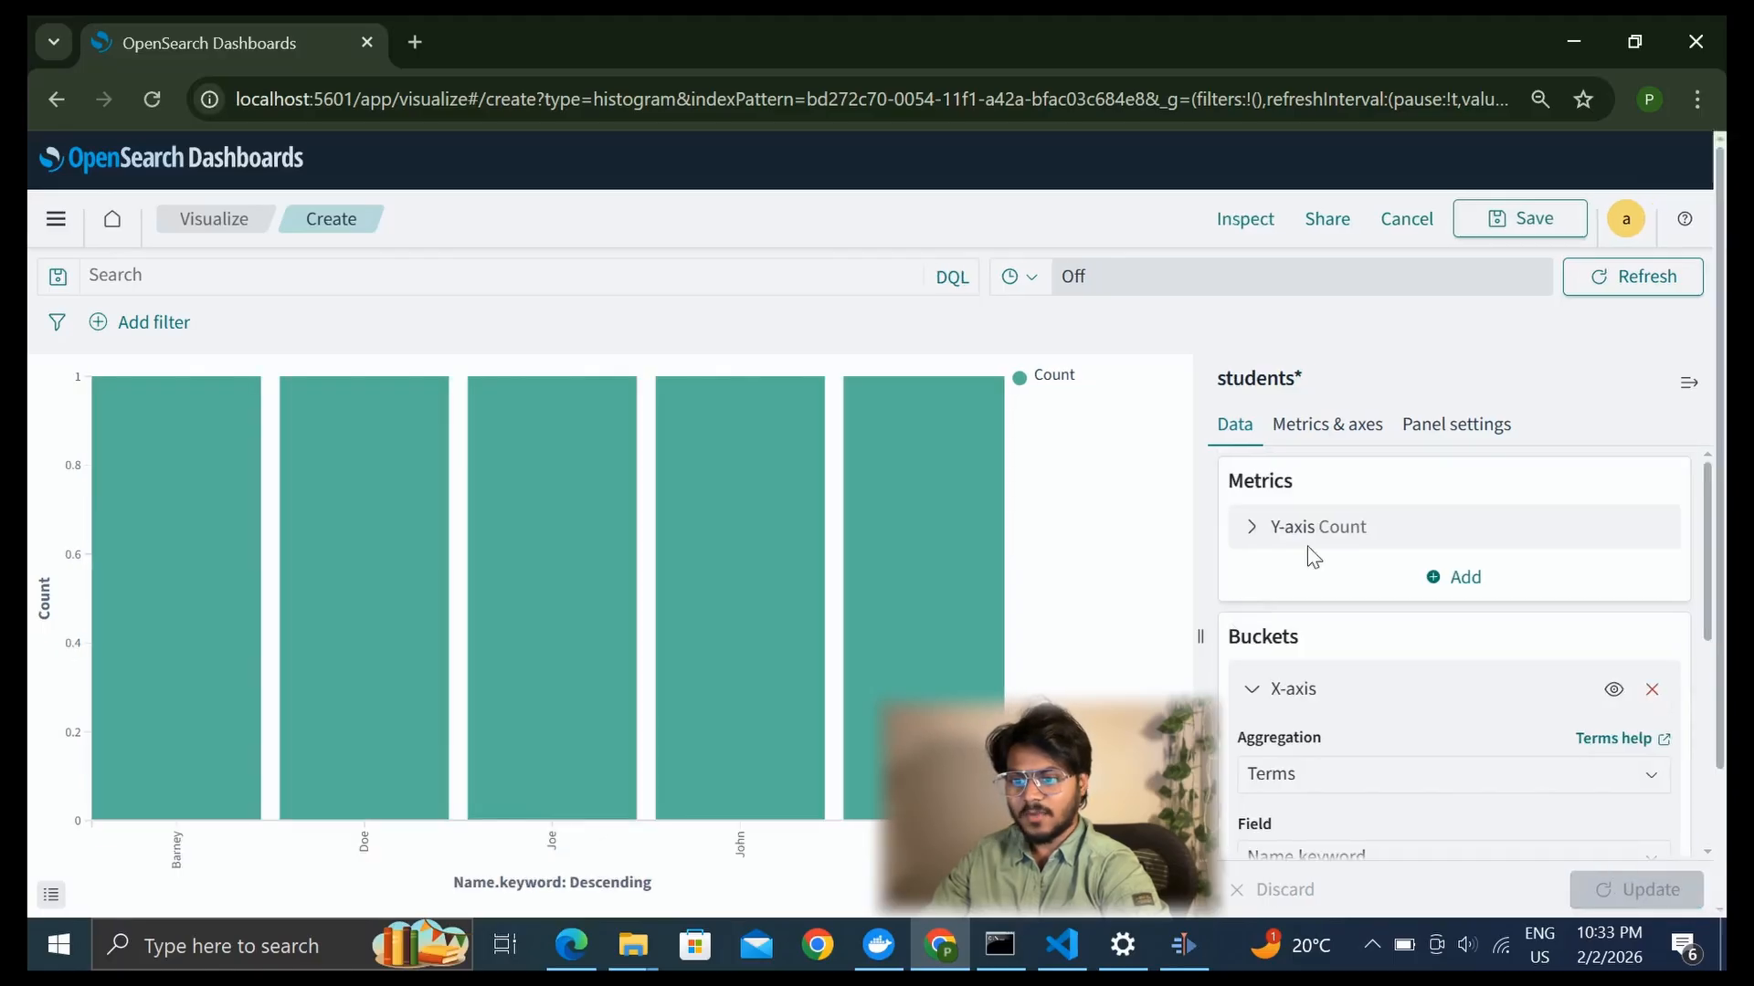
{"action": "left_click", "coordinate": [1261, 530]}
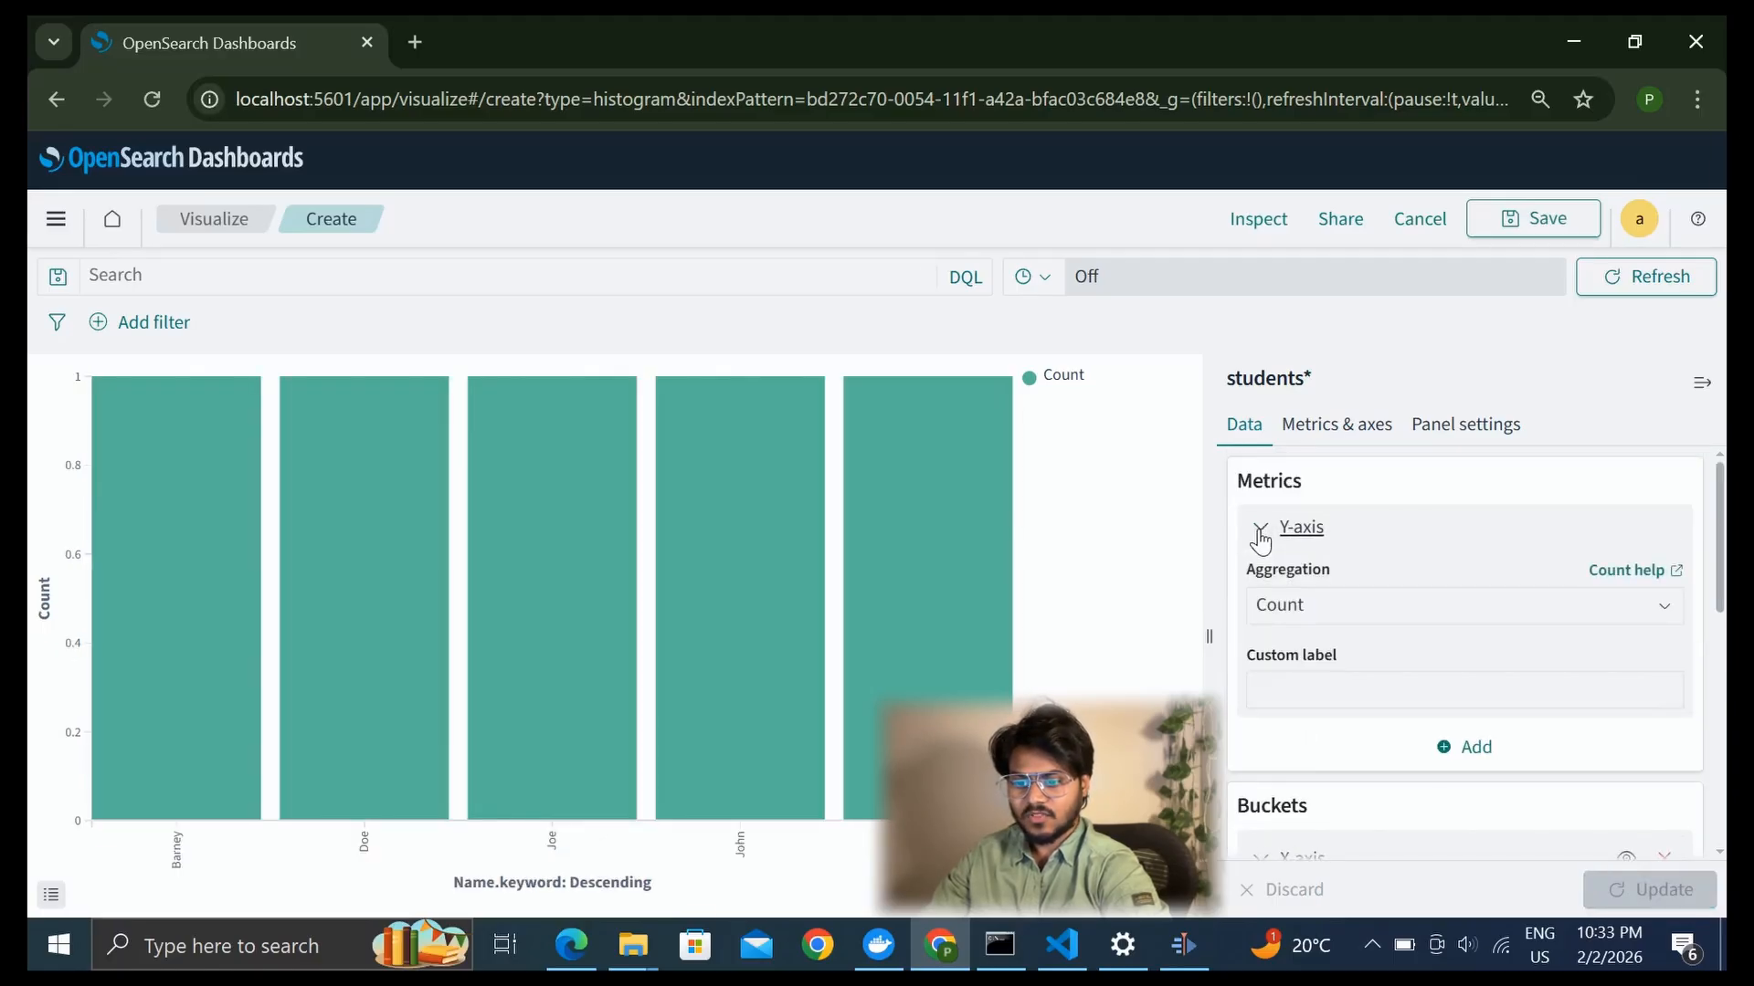
{"action": "left_click", "coordinate": [1357, 603]}
{"action": "scroll", "coordinate": [1363, 782], "scroll_direction": "down", "scroll_amount": 3}
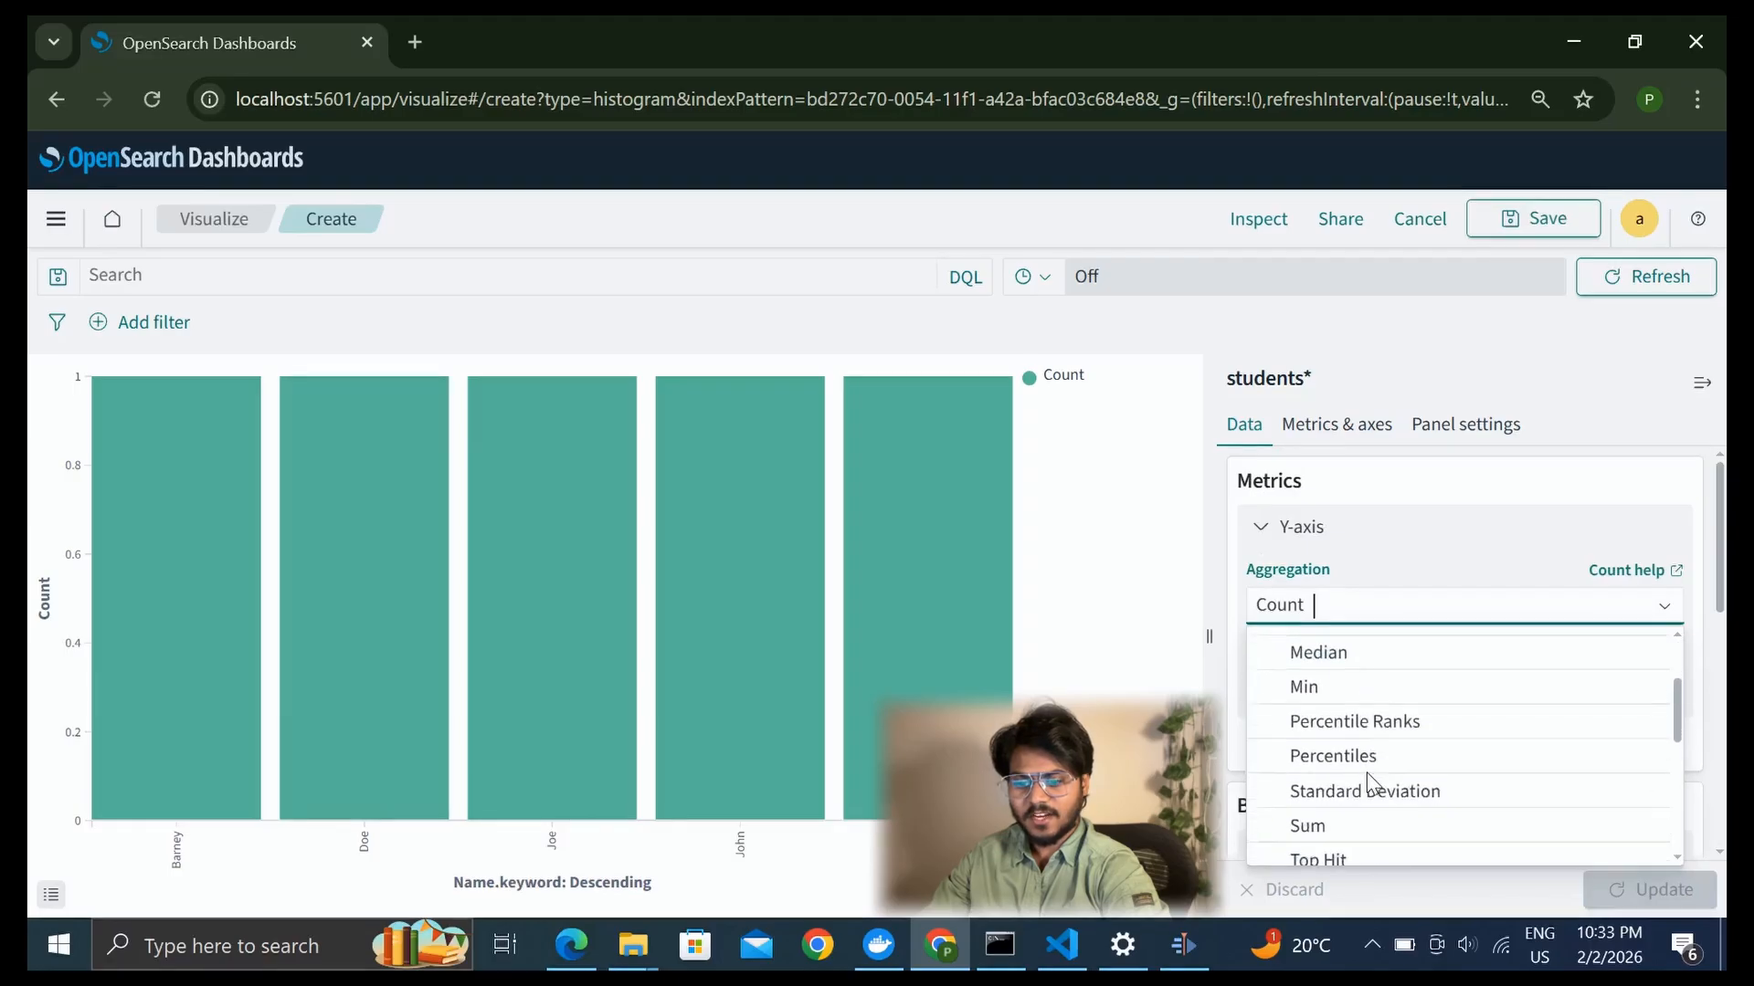
{"action": "left_click", "coordinate": [1335, 801]}
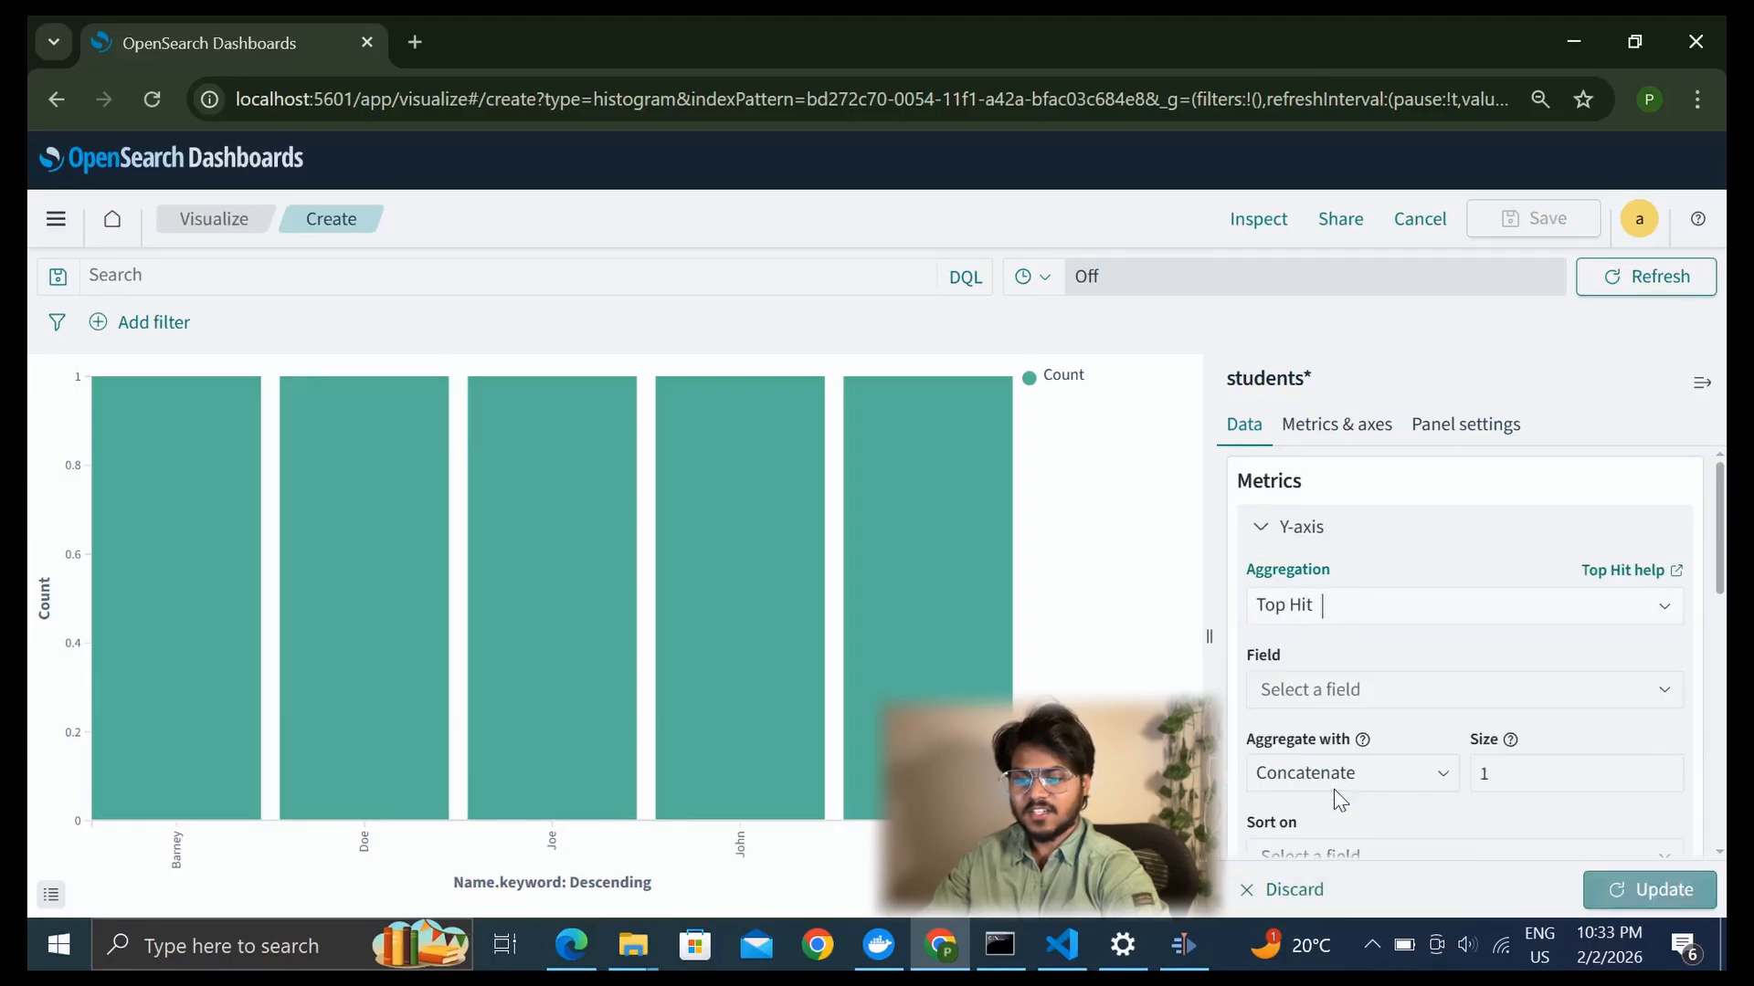
{"action": "scroll", "coordinate": [1334, 786], "scroll_direction": "down", "scroll_amount": 1}
{"action": "left_click", "coordinate": [1412, 623]}
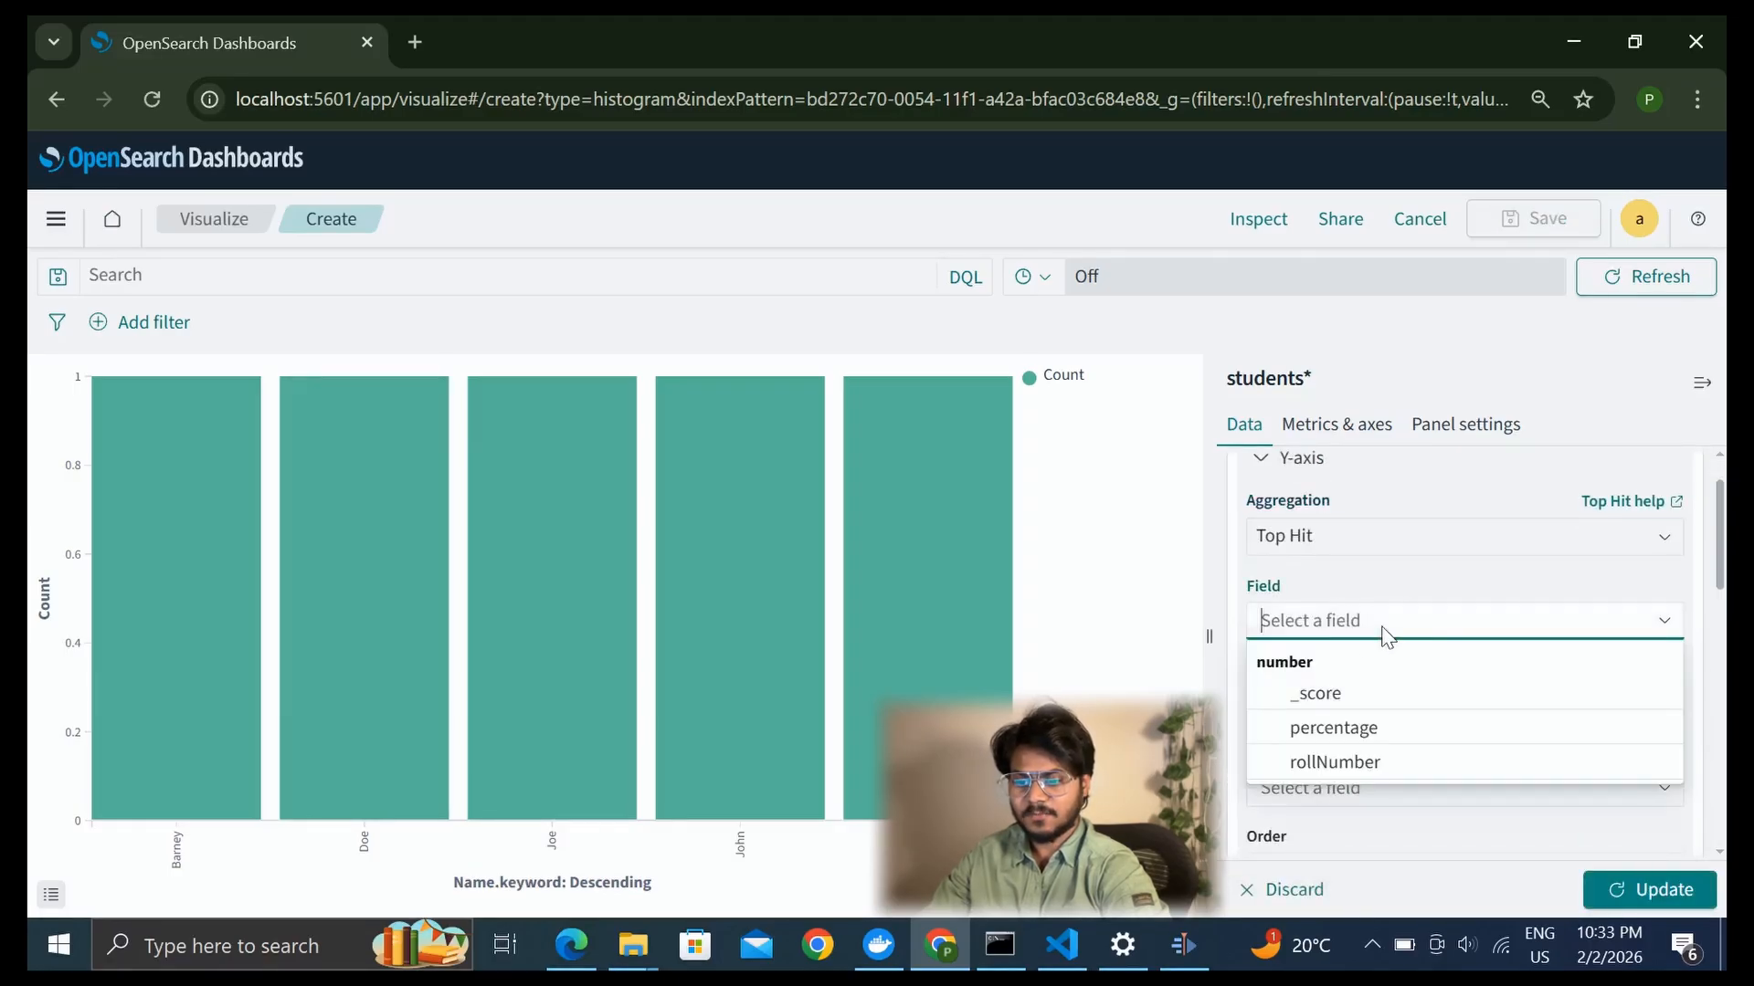
{"action": "left_click", "coordinate": [1355, 738]}
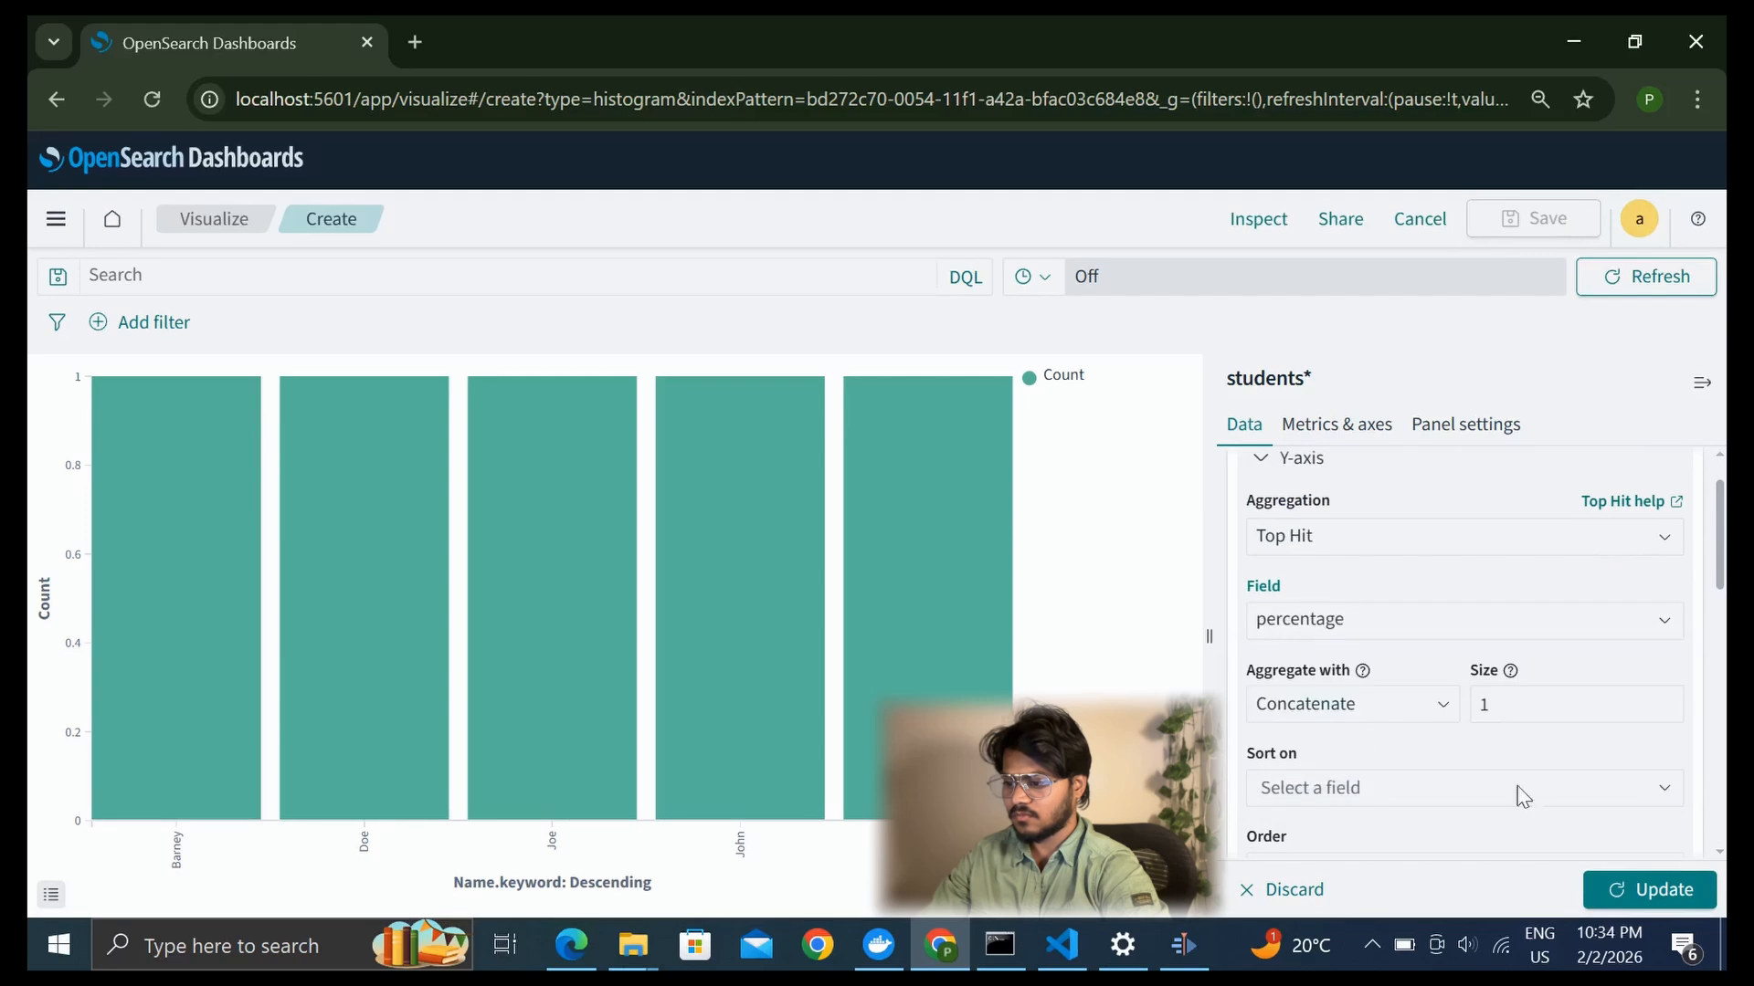
{"action": "left_click", "coordinate": [1620, 882]}
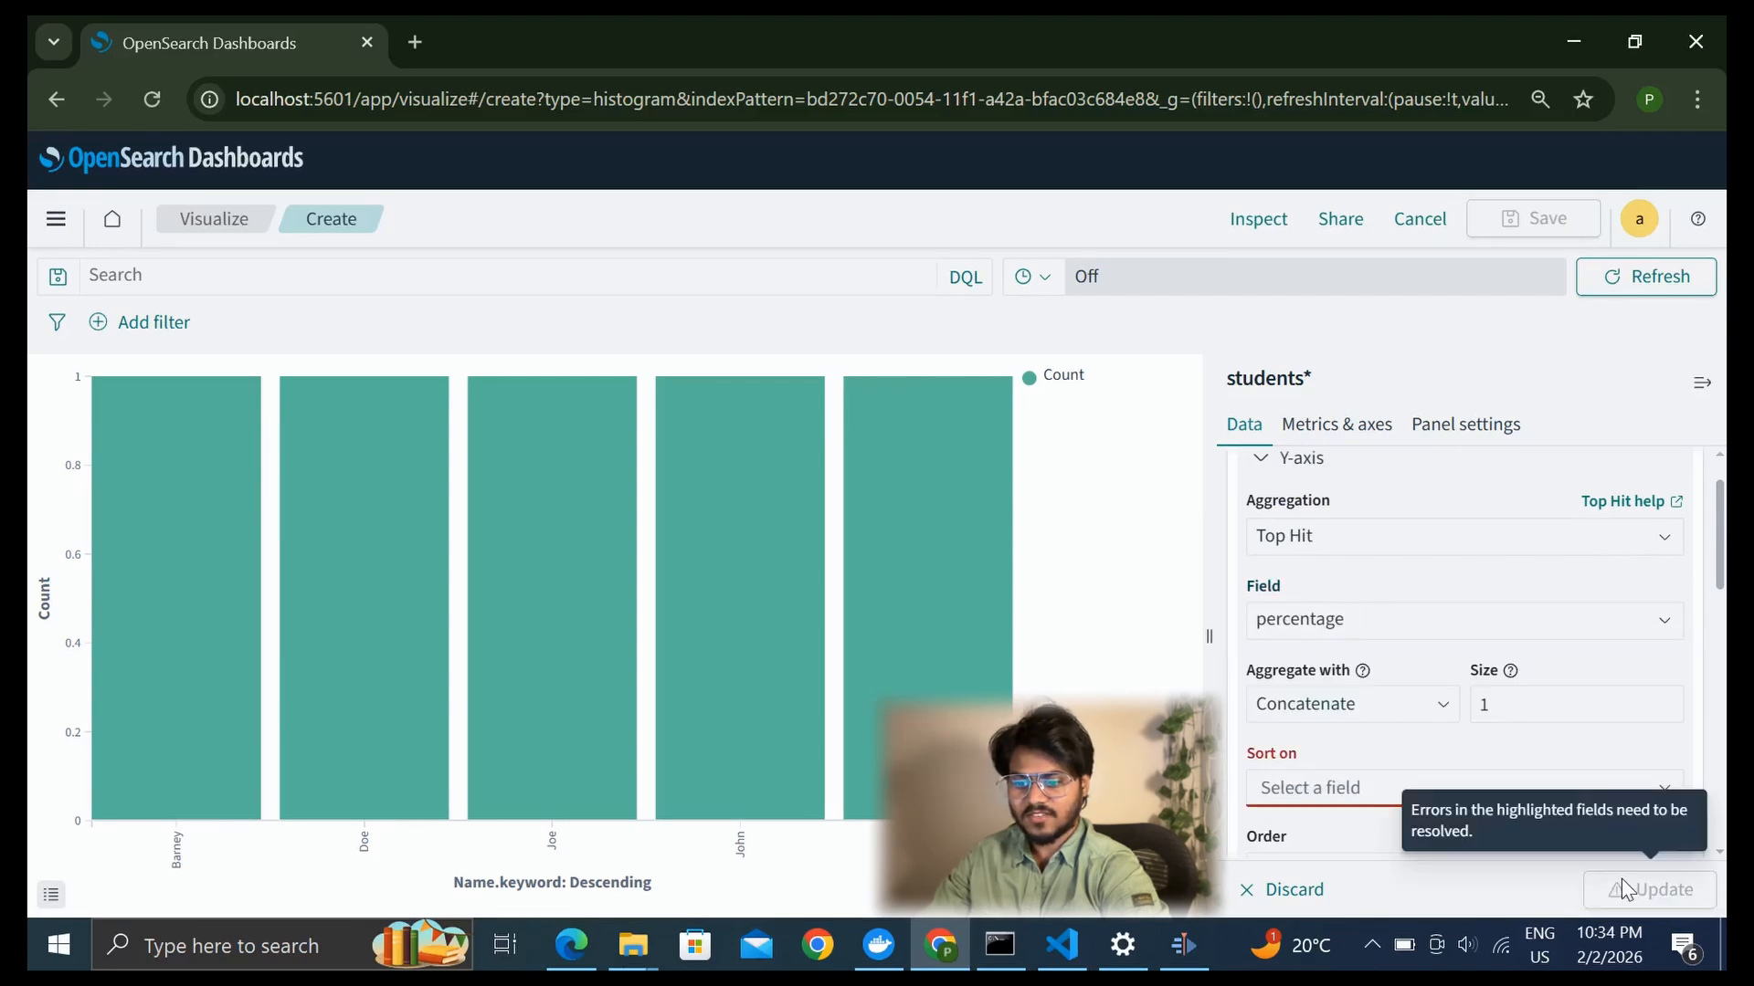
Sort the Top Hit metric on the percentage field and update the bar chart
{"action": "left_click", "coordinate": [1334, 792]}
{"action": "scroll", "coordinate": [1333, 795], "scroll_direction": "down", "scroll_amount": 1}
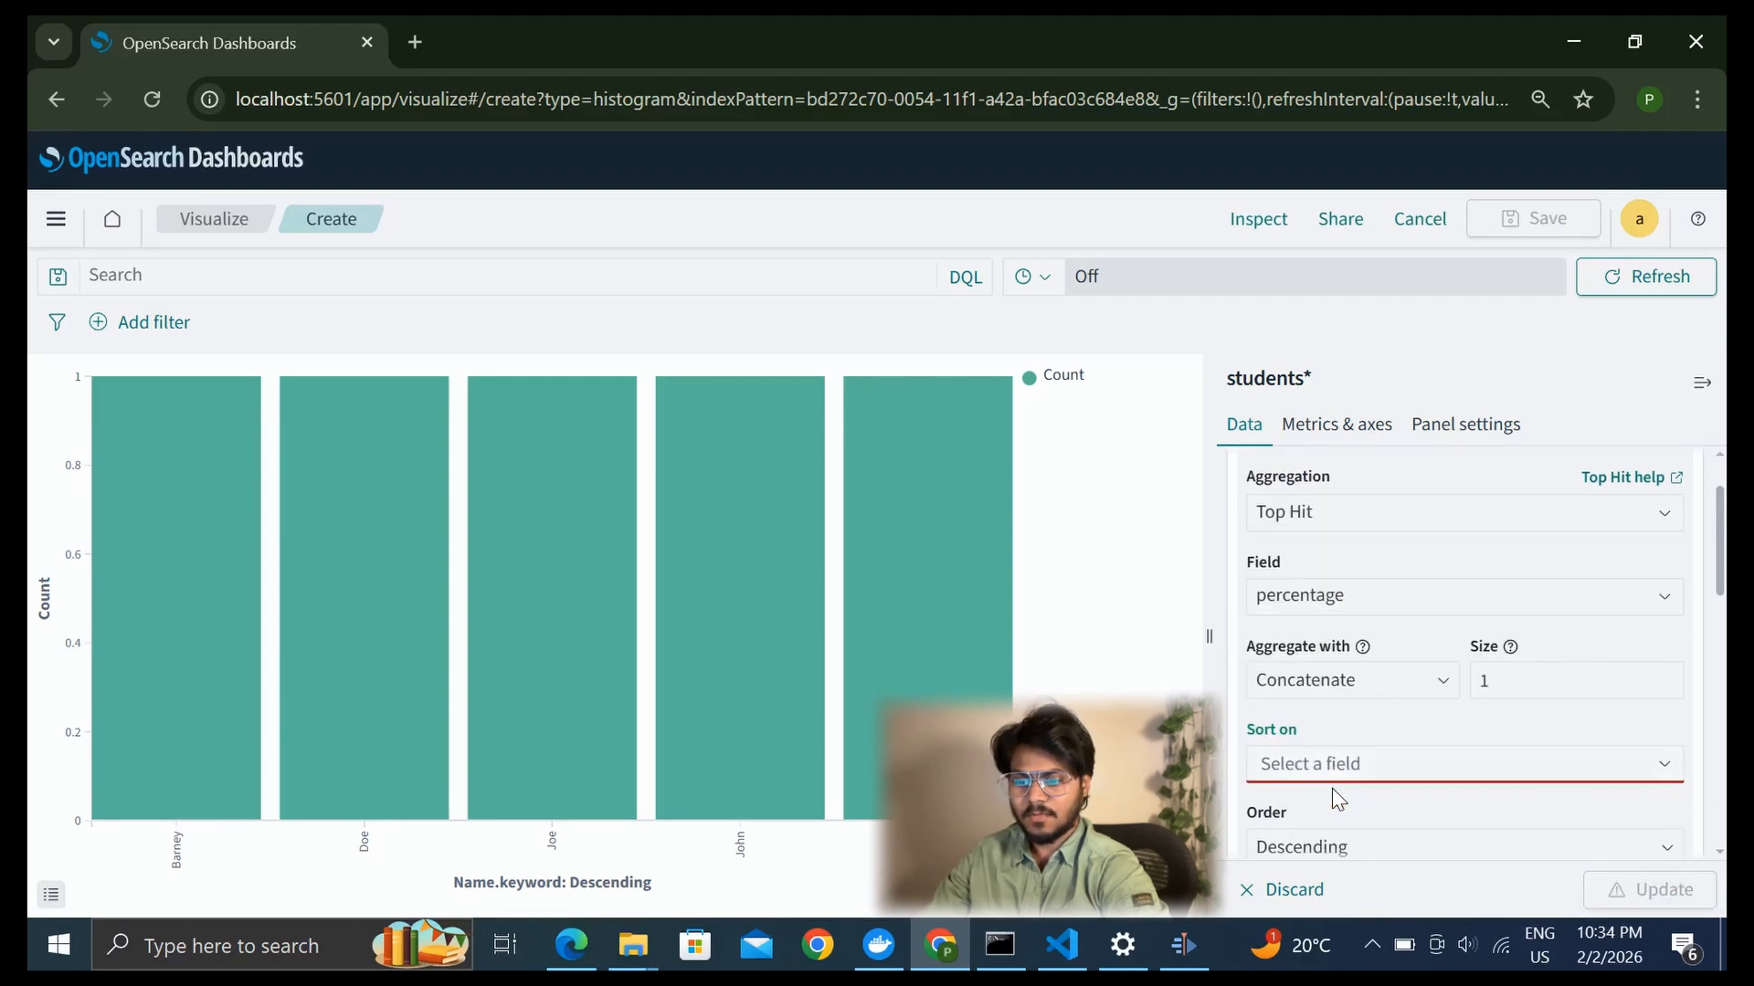
{"action": "scroll", "coordinate": [1334, 795], "scroll_direction": "up", "scroll_amount": 1}
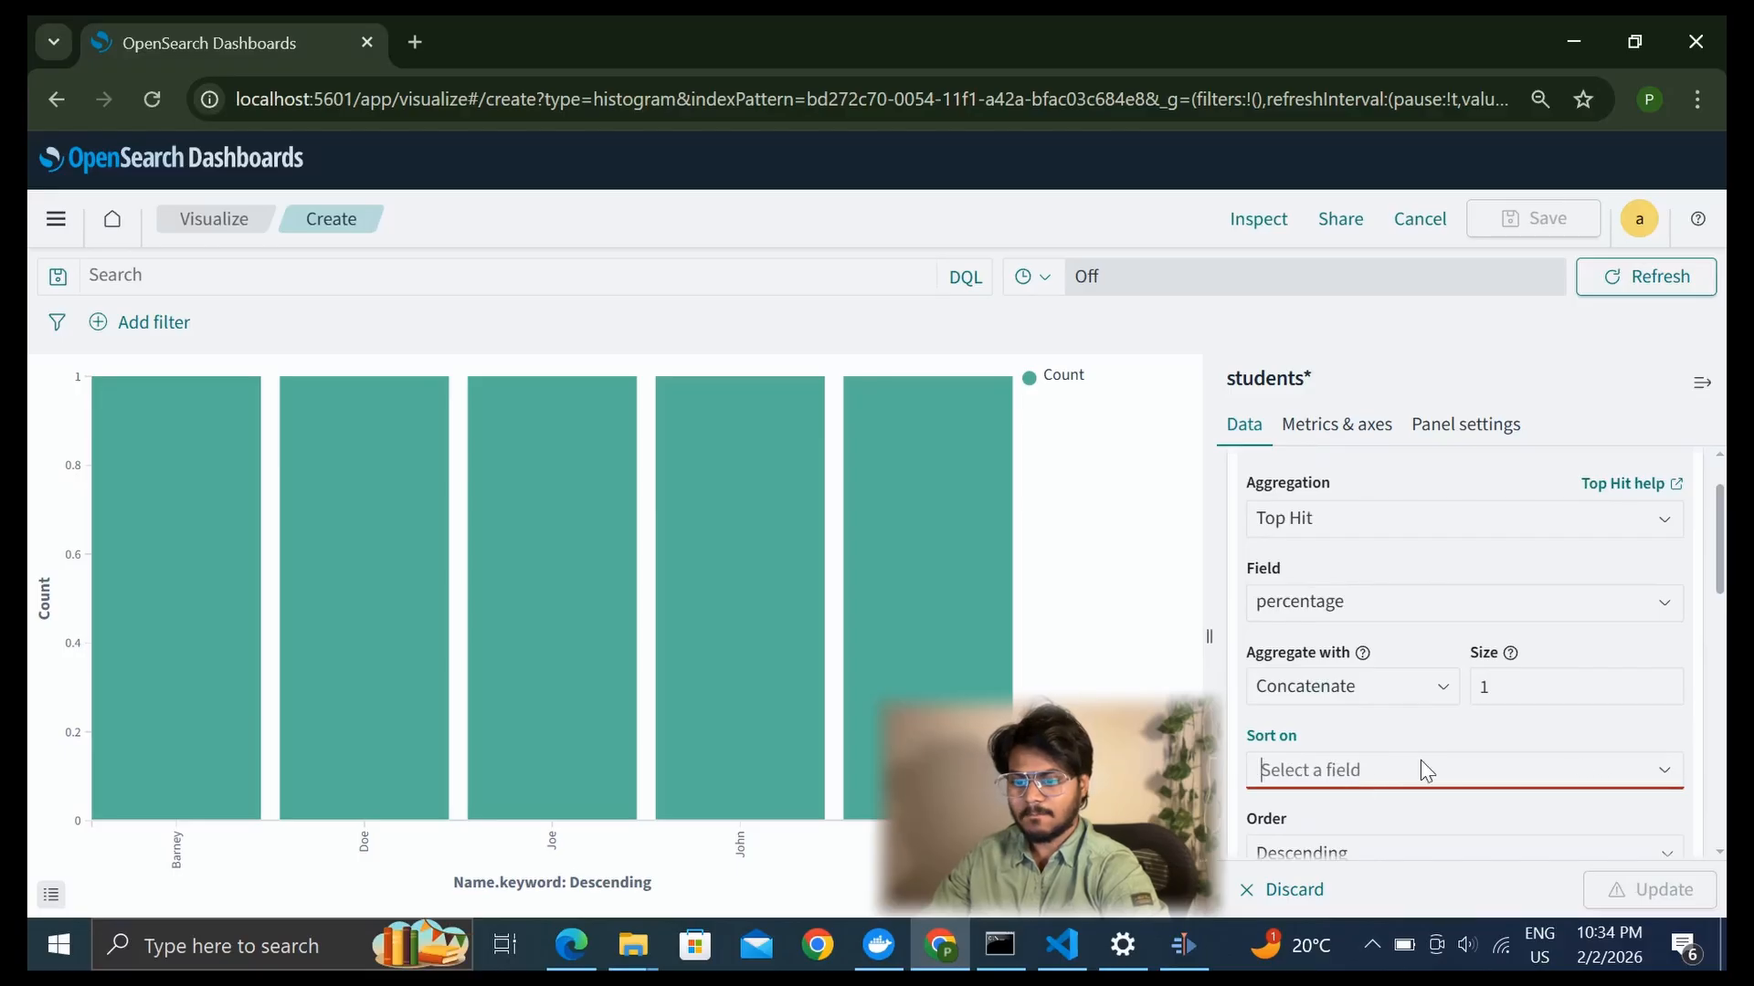
{"action": "scroll", "coordinate": [1429, 713], "scroll_direction": "down", "scroll_amount": 3}
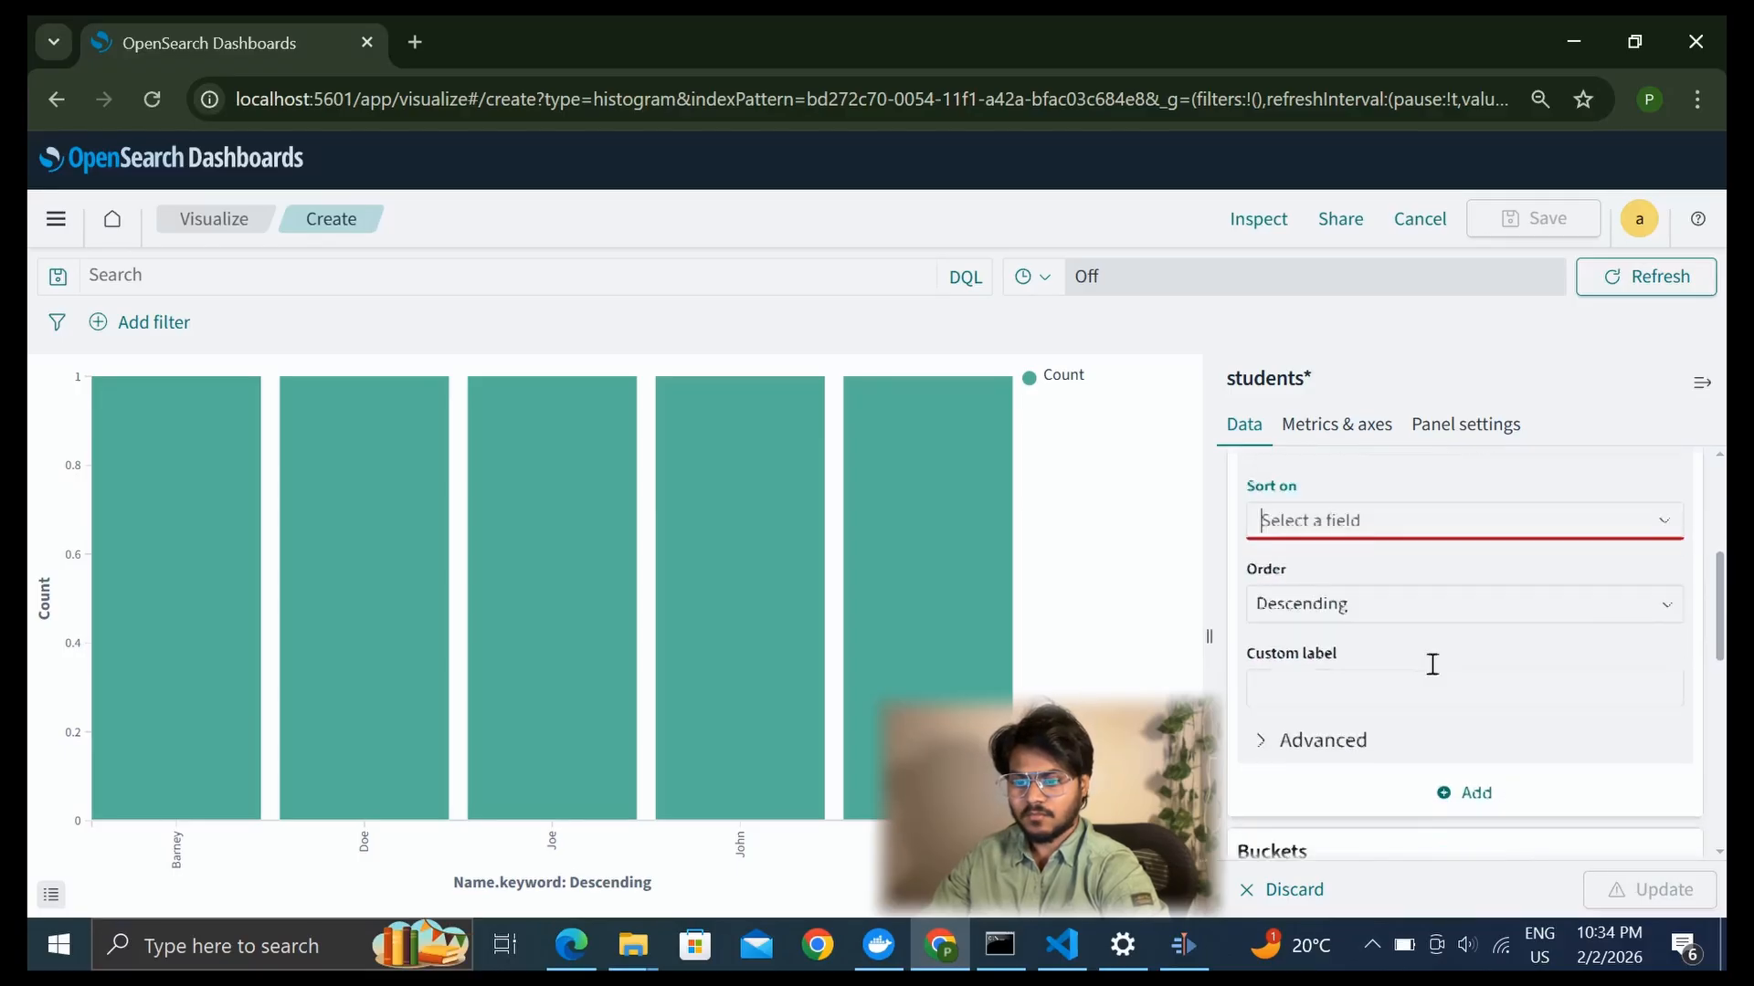
{"action": "left_click", "coordinate": [1664, 515]}
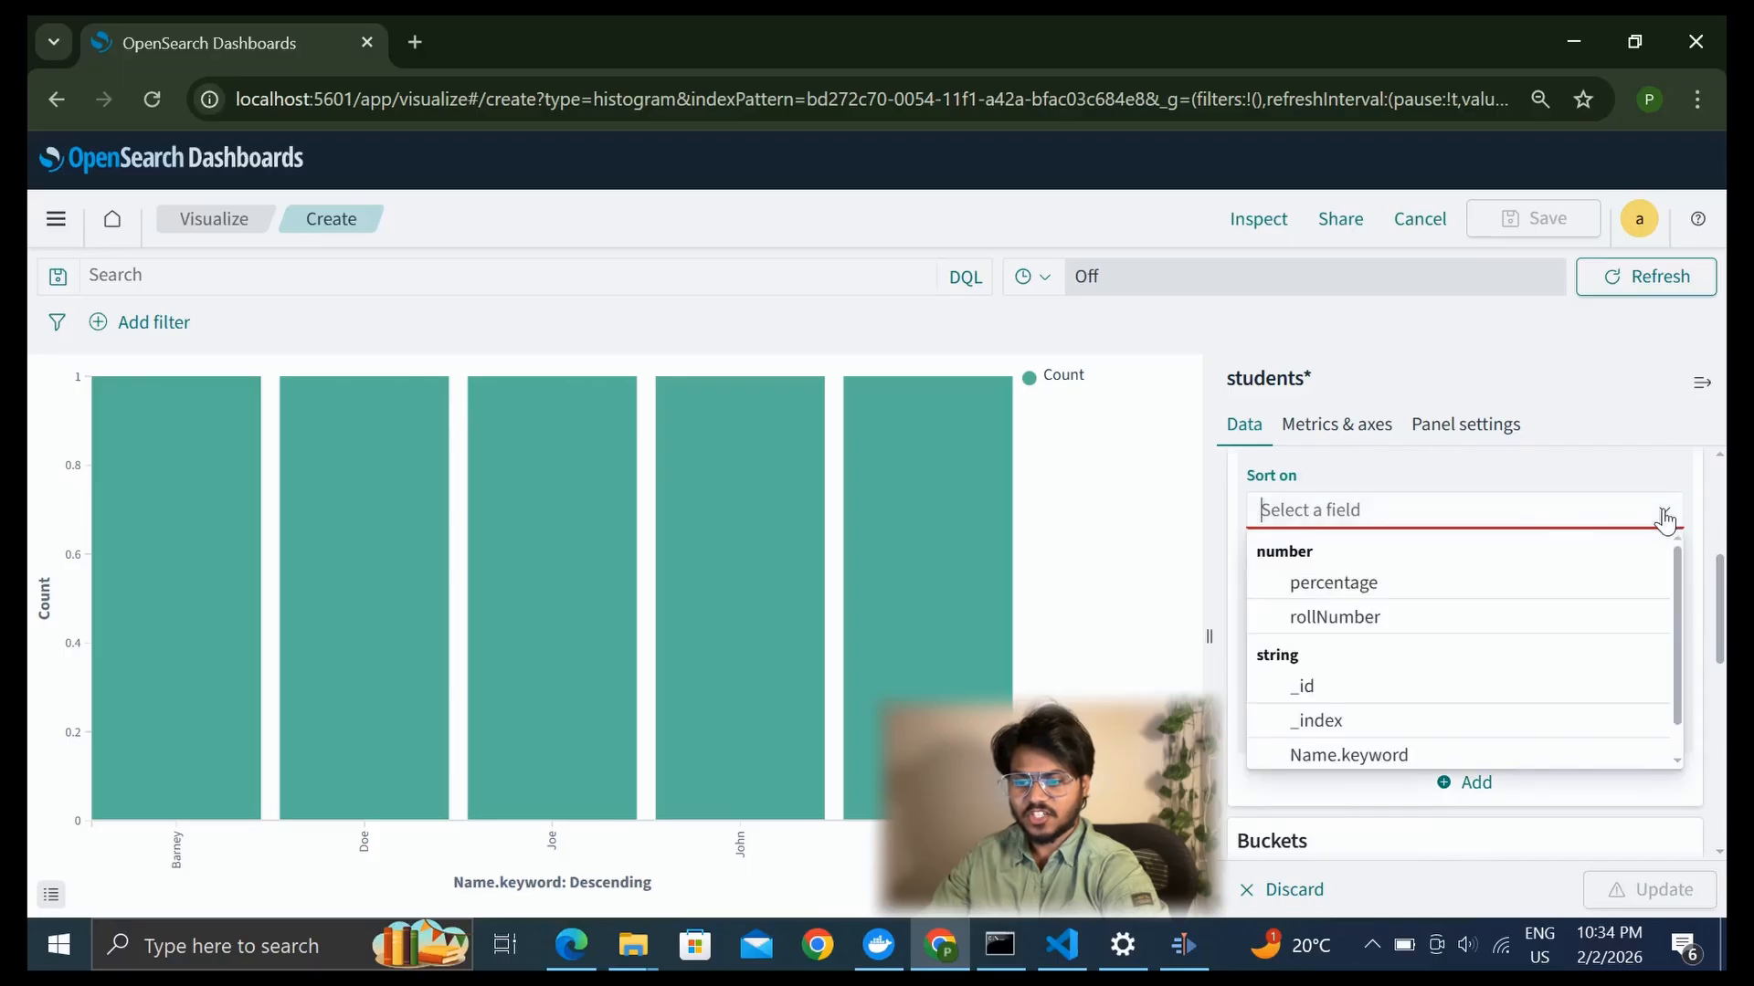
{"action": "left_click", "coordinate": [1349, 592]}
{"action": "left_click", "coordinate": [1618, 884]}
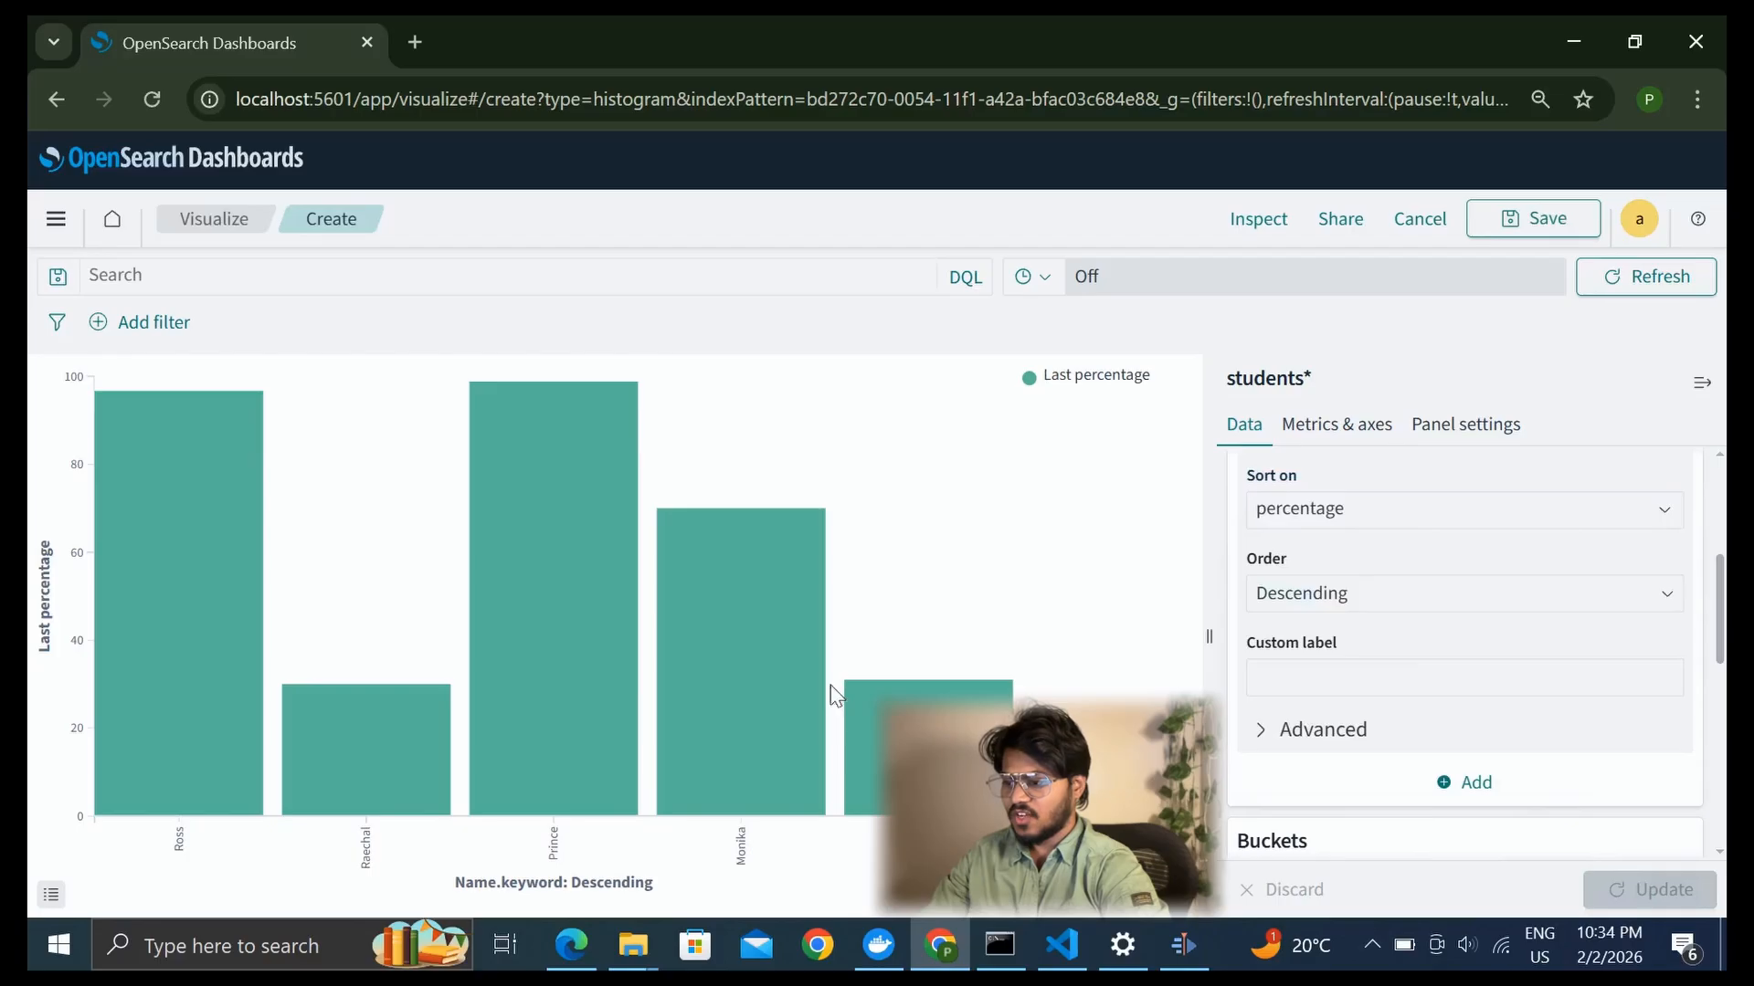
{"action": "mouse_move", "coordinate": [263, 601]}
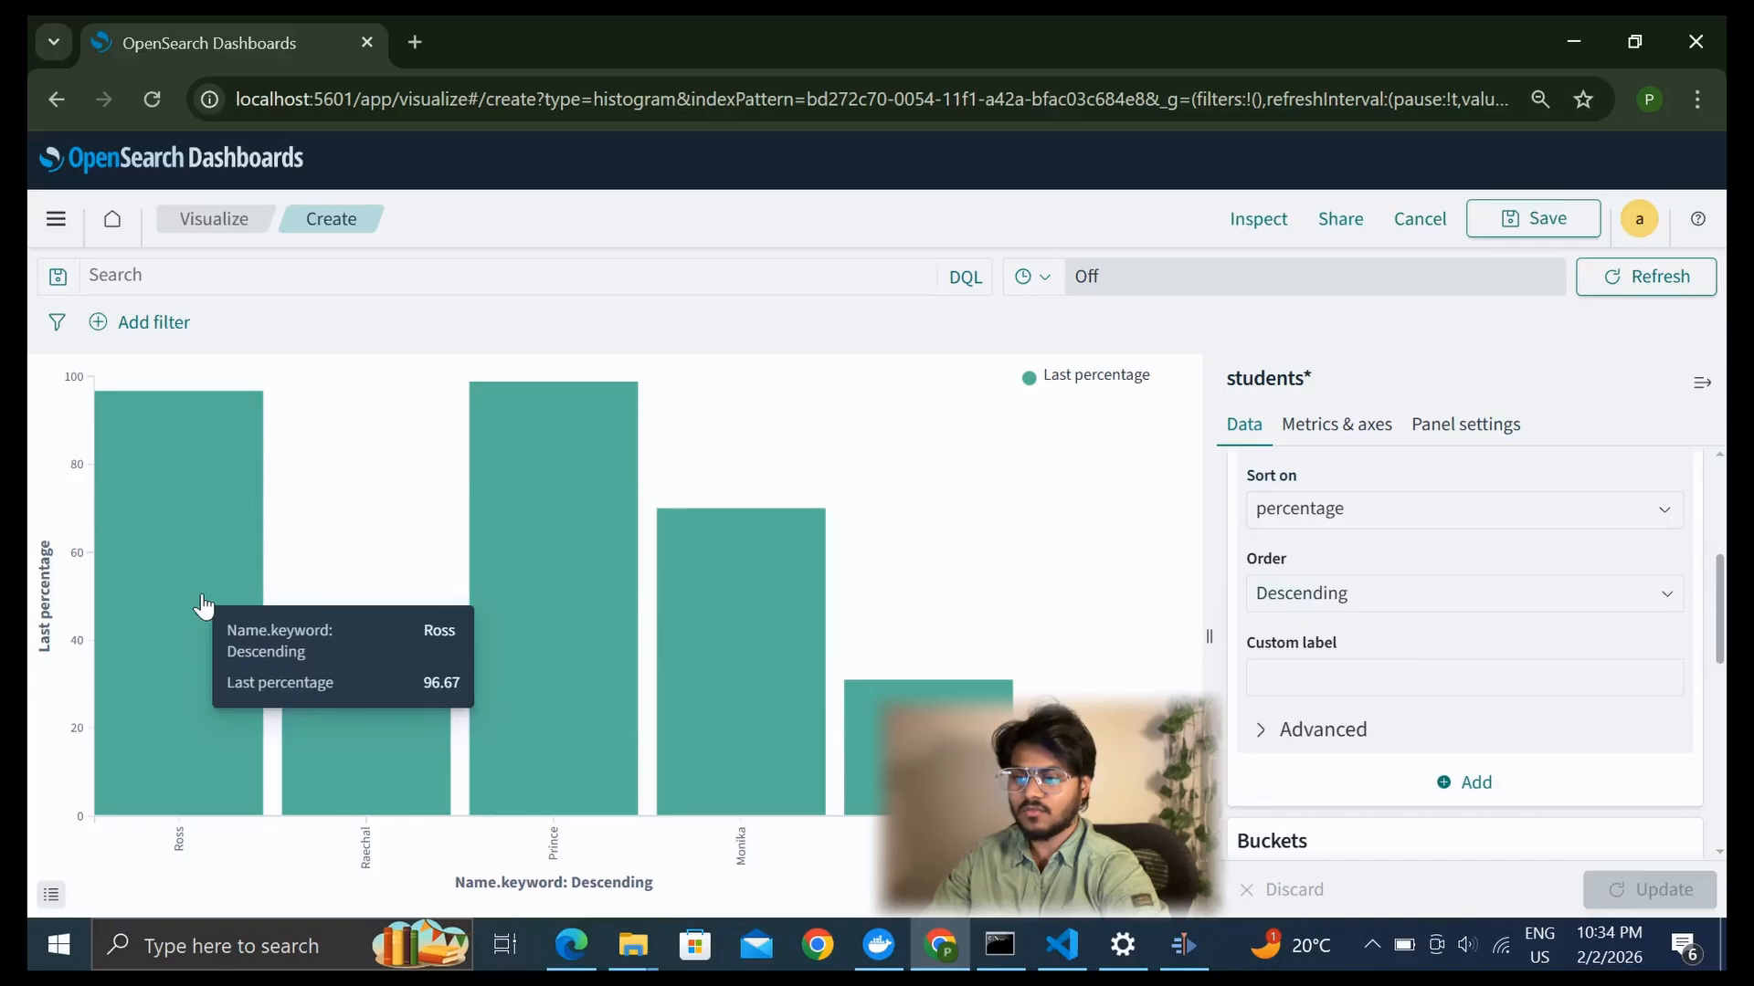
{"action": "mouse_move", "coordinate": [710, 615]}
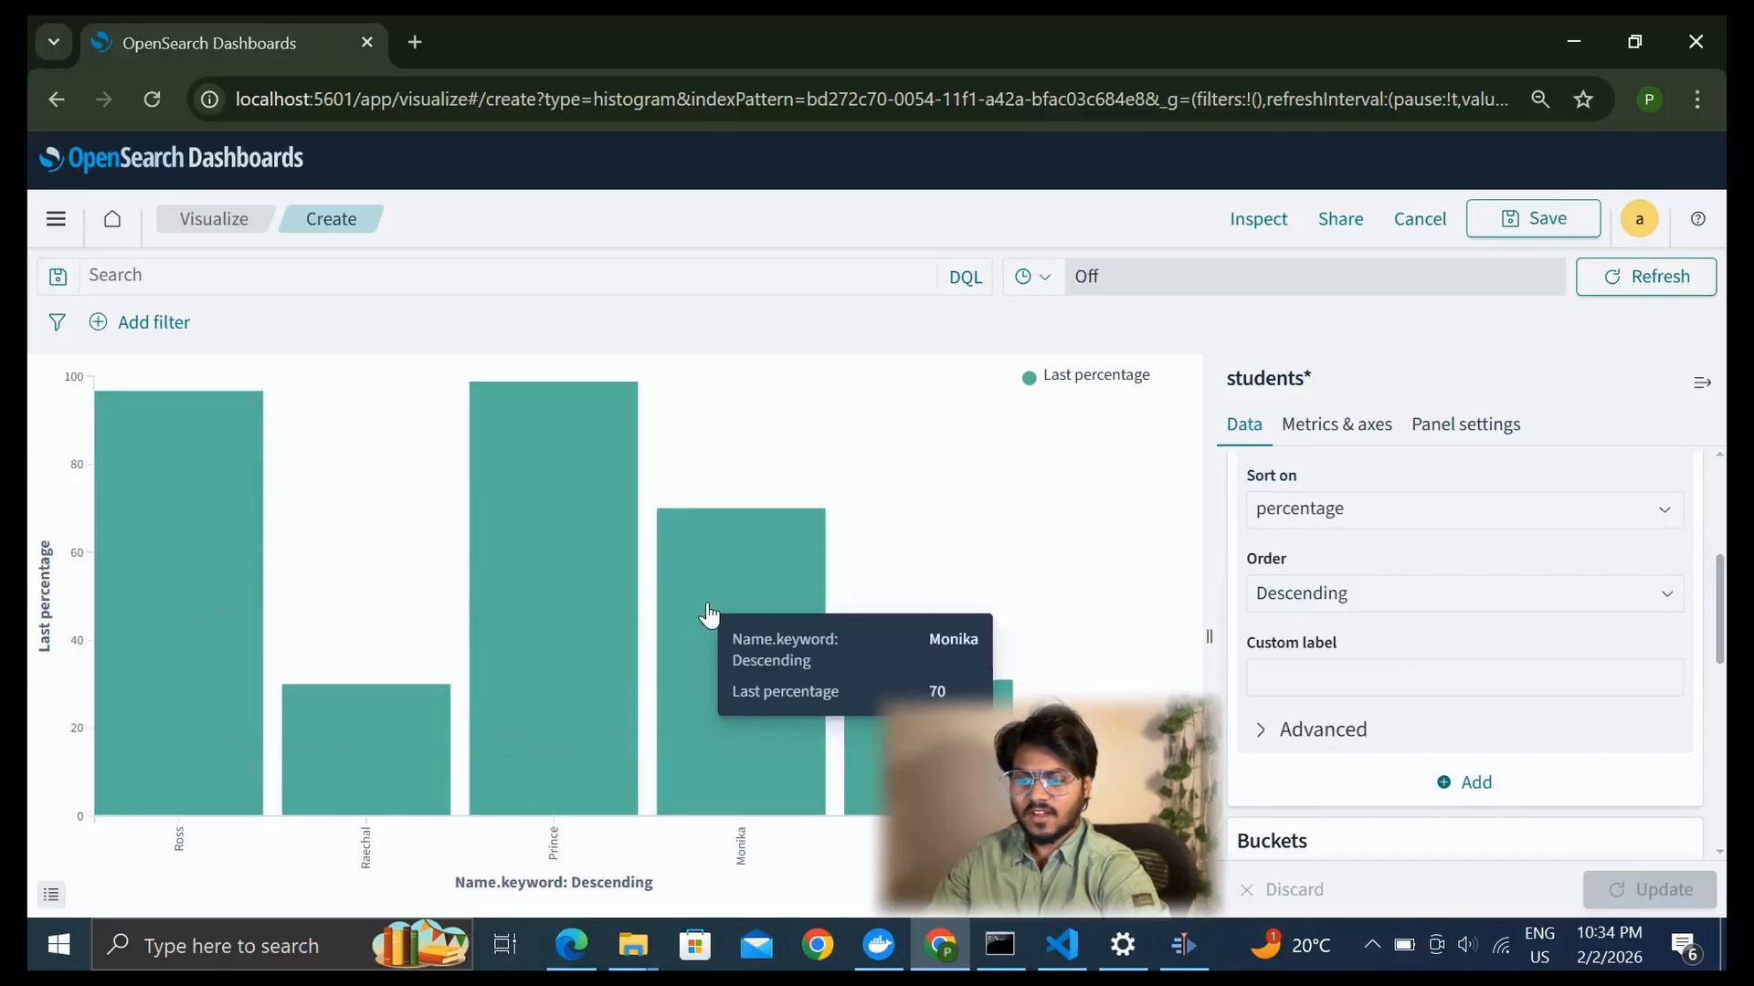
Set the X-axis Name.keyword bucket to be ordered by a custom metric
{"action": "scroll", "coordinate": [1396, 704], "scroll_direction": "down", "scroll_amount": 4}
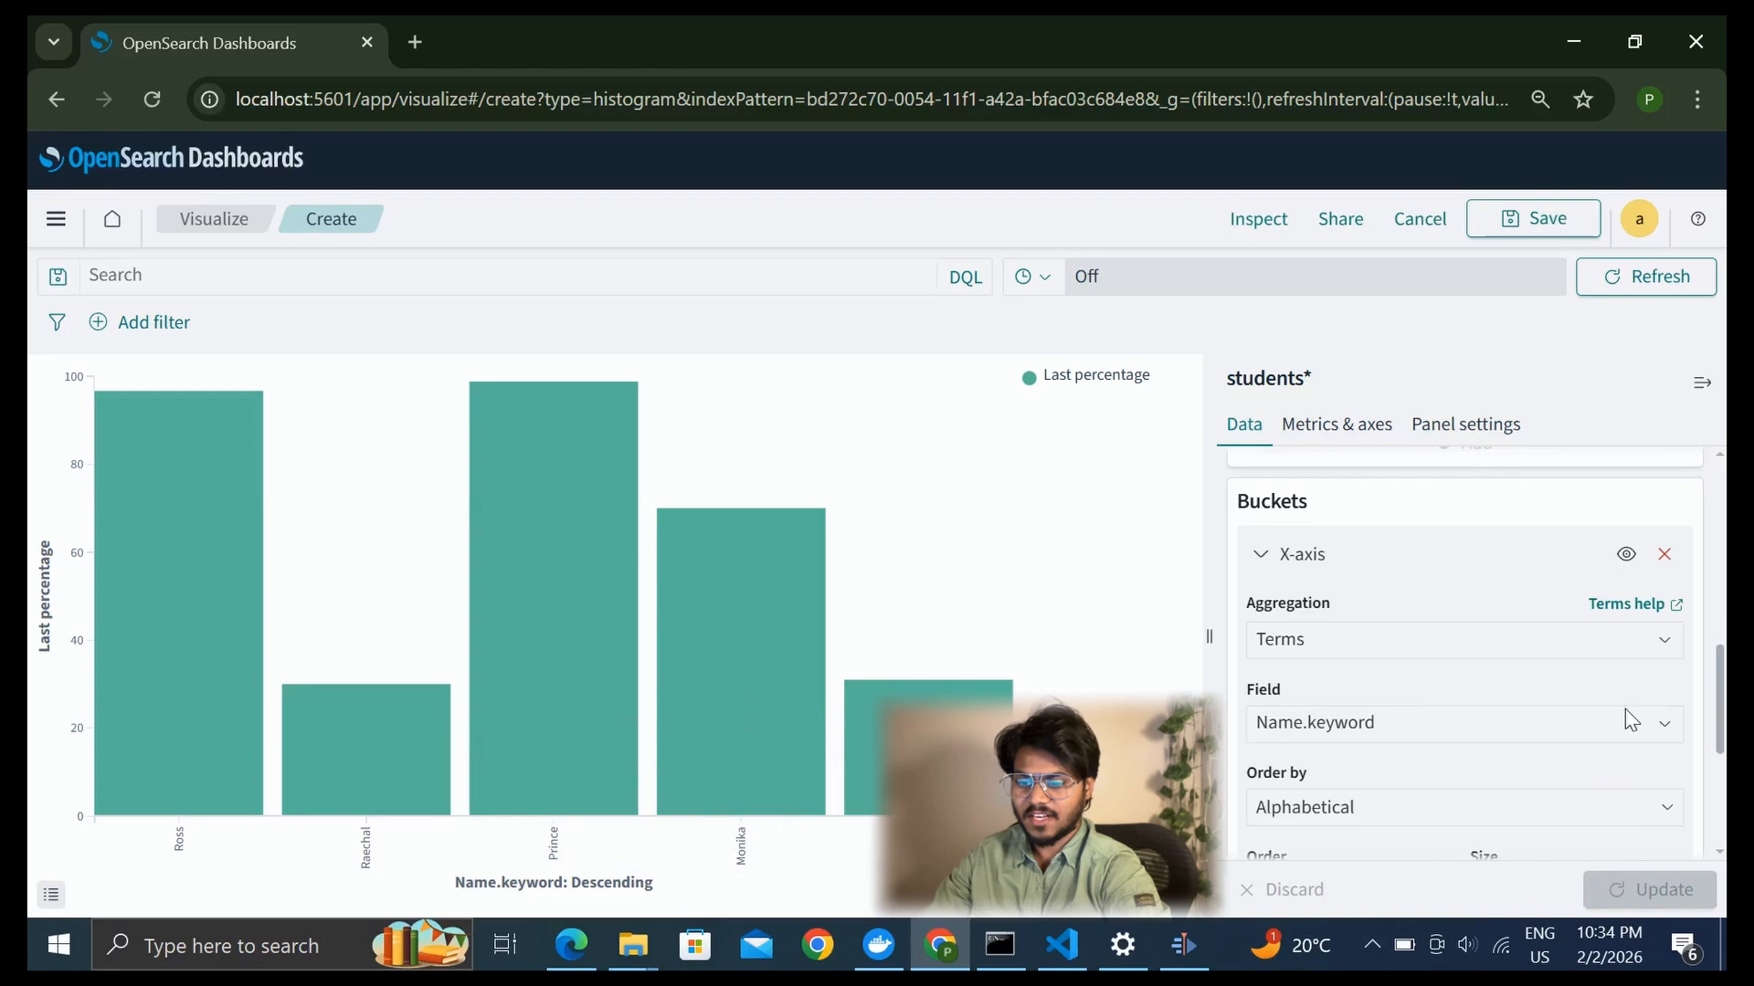
{"action": "scroll", "coordinate": [1625, 709], "scroll_direction": "down", "scroll_amount": 3}
{"action": "scroll", "coordinate": [1625, 709], "scroll_direction": "down", "scroll_amount": 1}
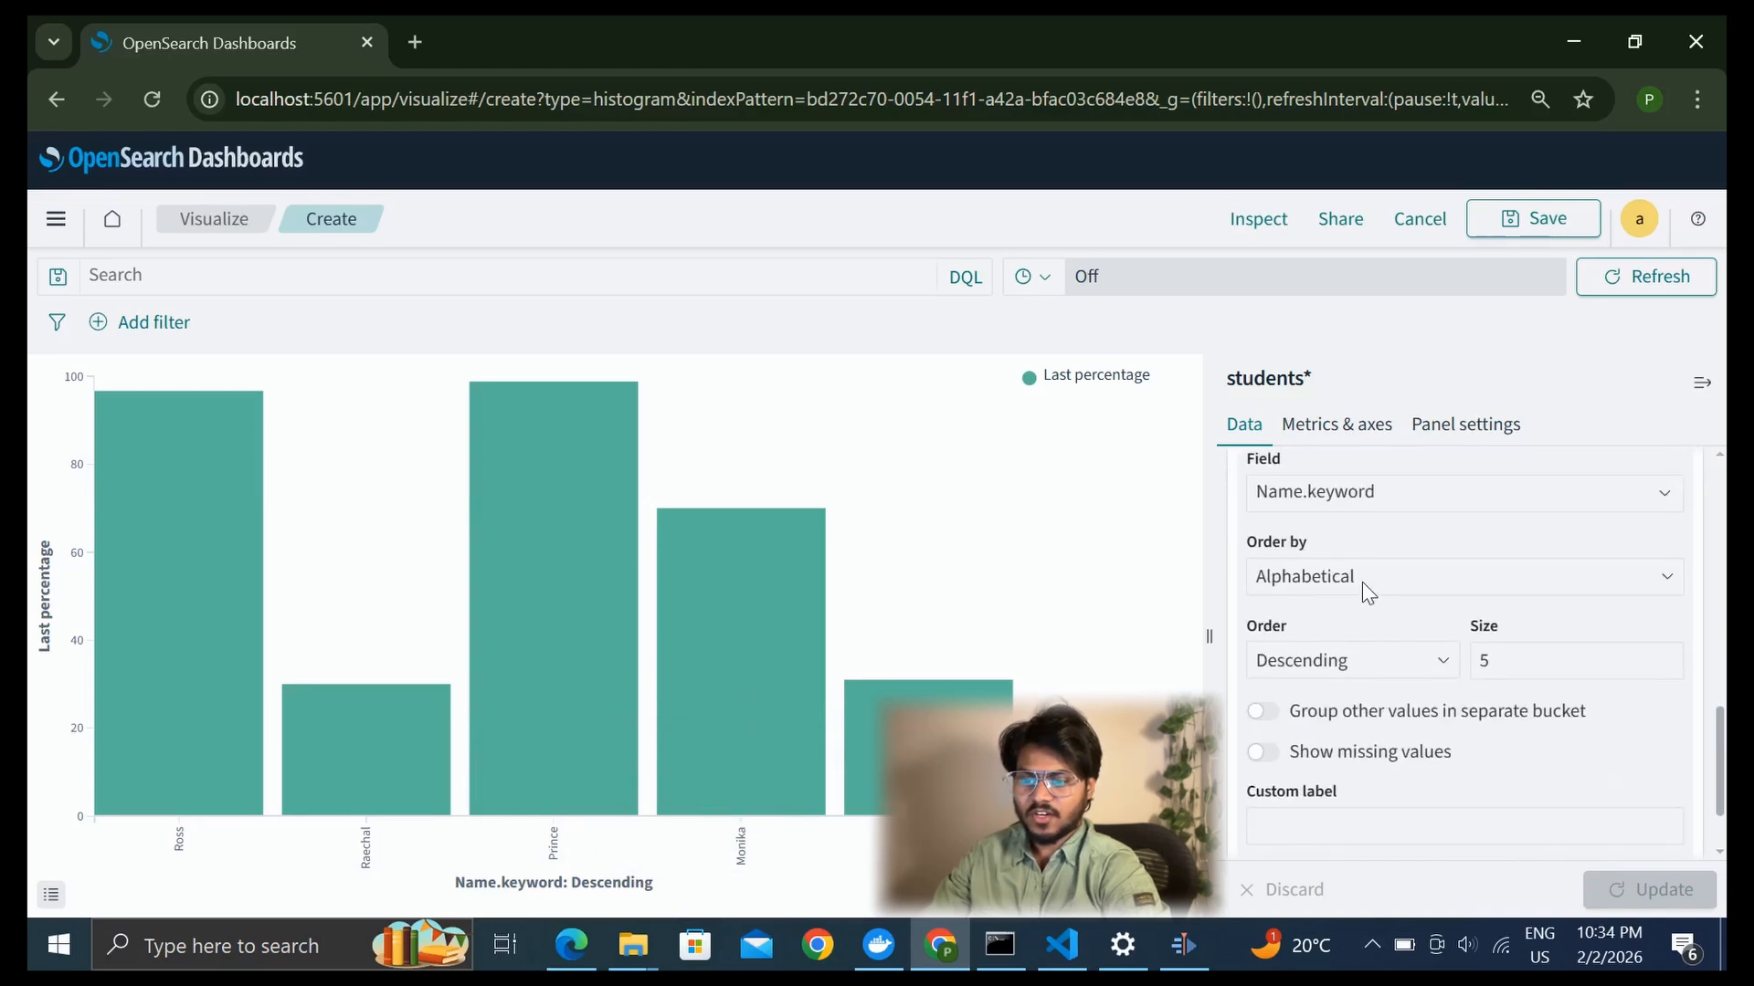
{"action": "scroll", "coordinate": [1364, 583], "scroll_direction": "up", "scroll_amount": 3}
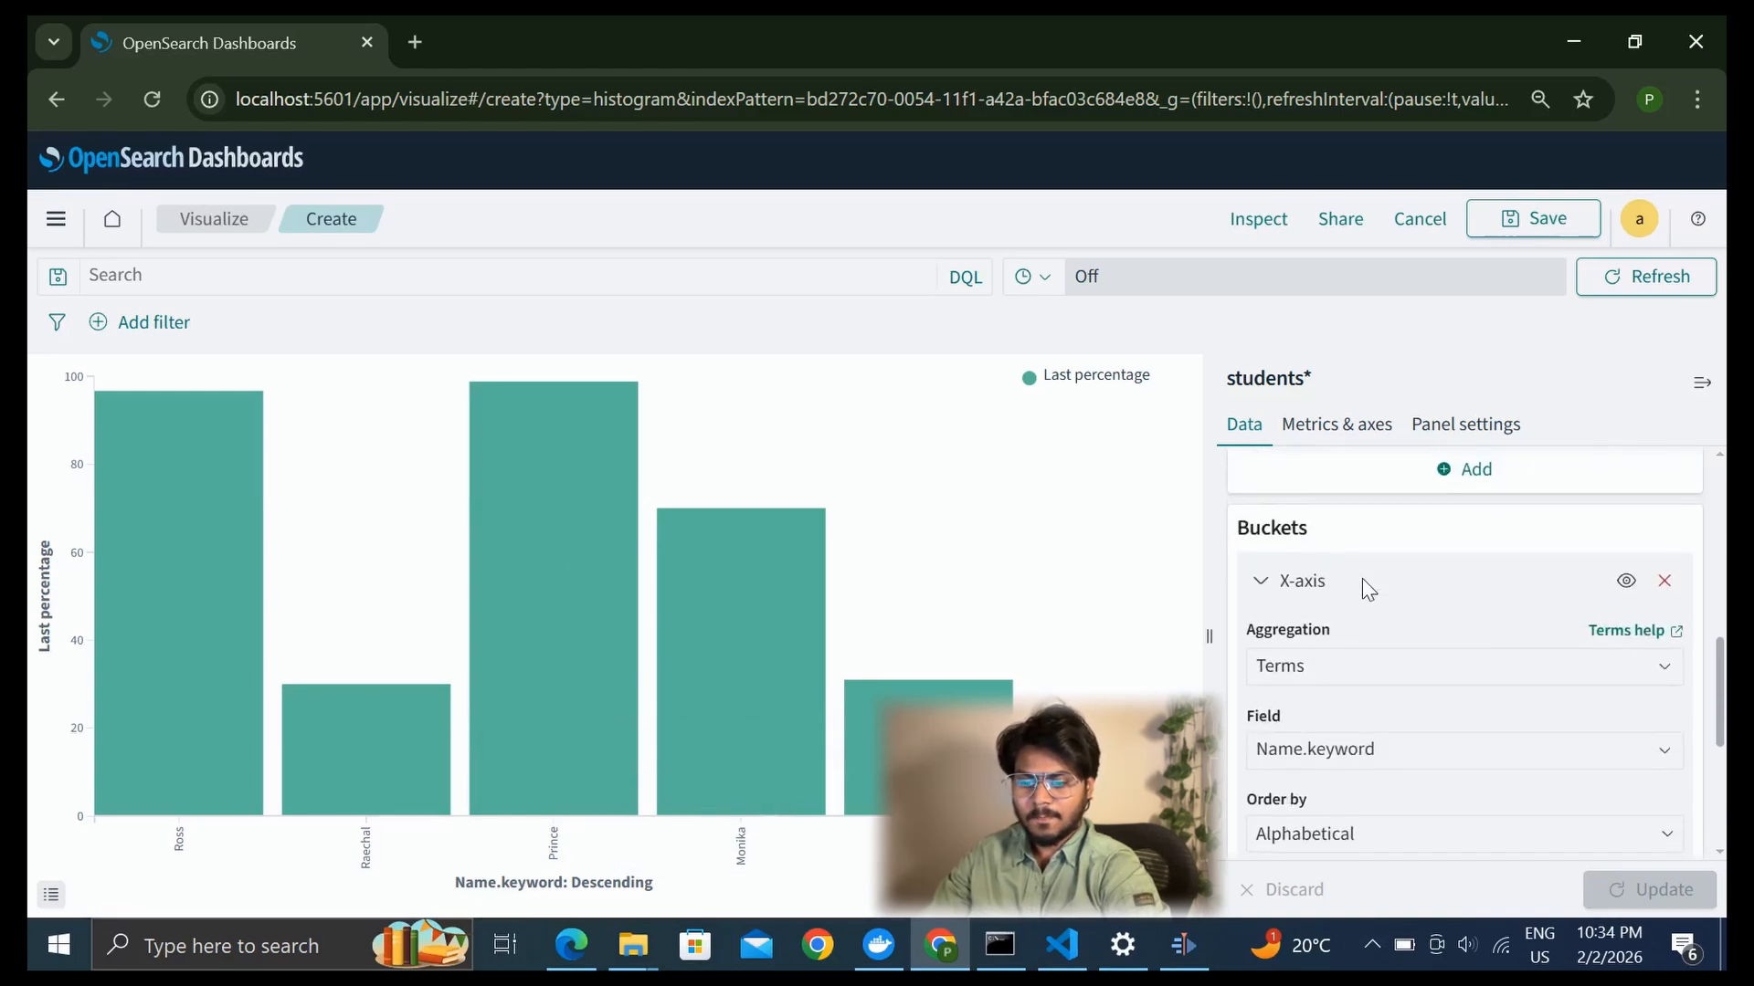
{"action": "scroll", "coordinate": [1366, 587], "scroll_direction": "down", "scroll_amount": 2}
{"action": "left_click", "coordinate": [1388, 653]}
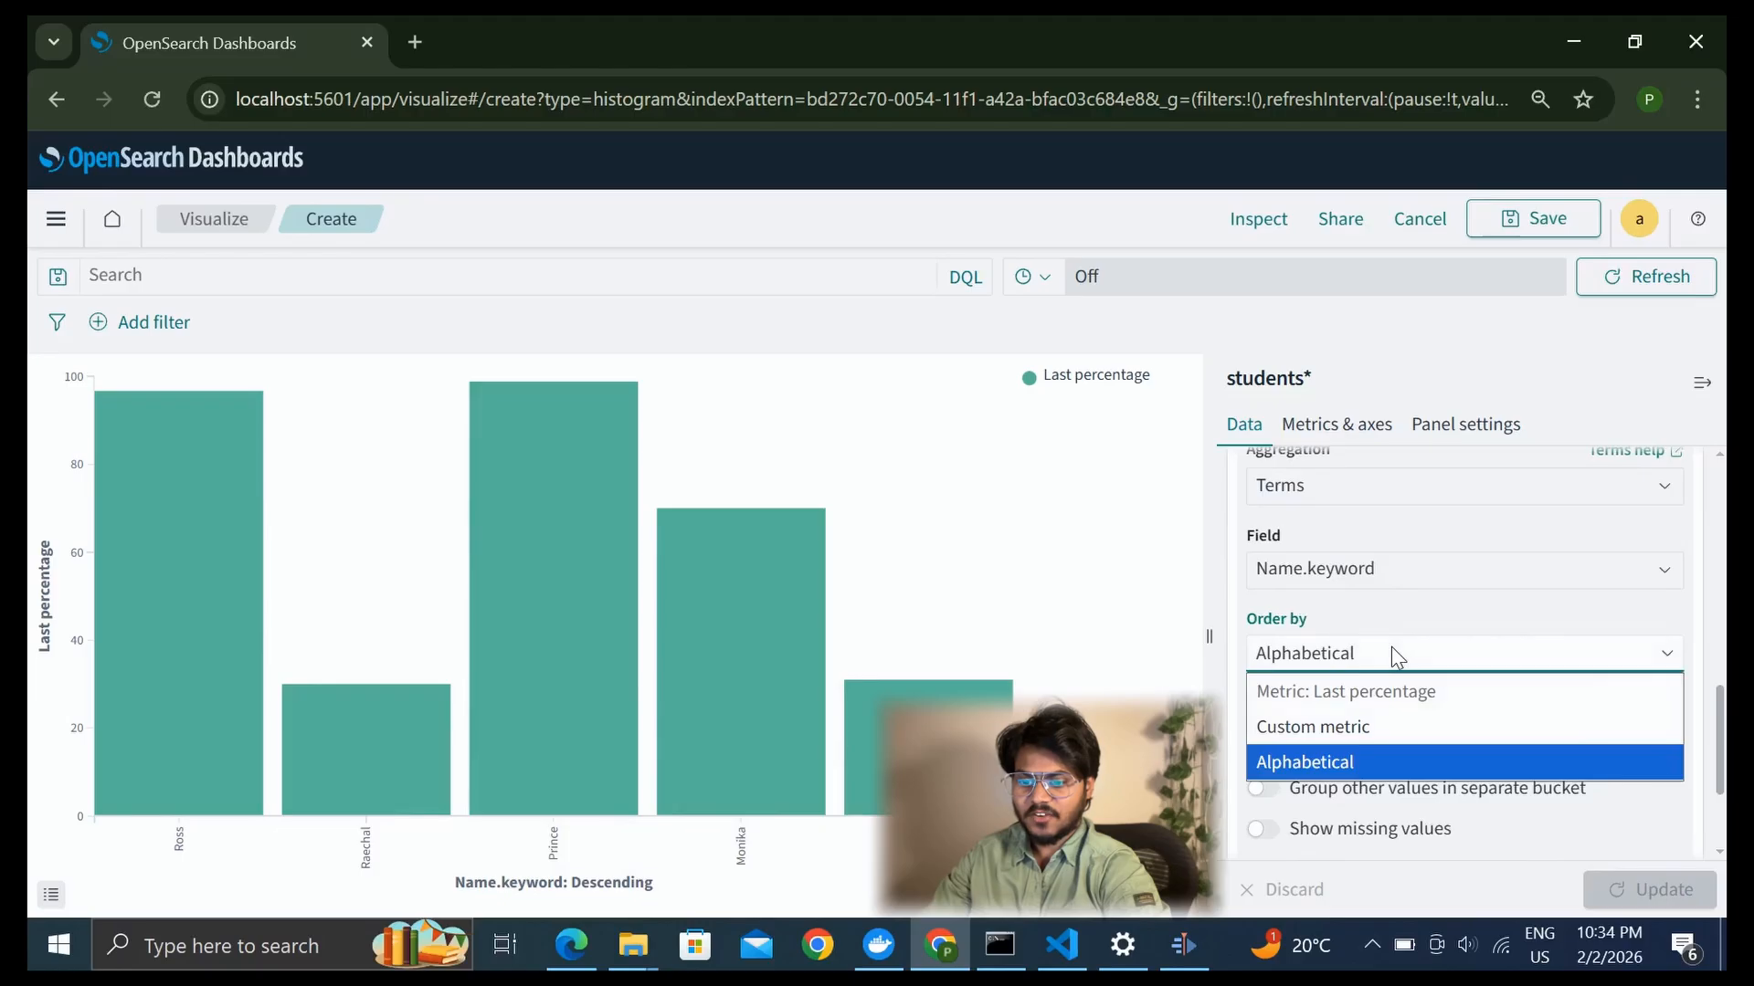
{"action": "left_click", "coordinate": [1352, 726]}
Use a Max aggregation on the percentage field as the custom ordering metric and update the chart
{"action": "scroll", "coordinate": [1351, 731], "scroll_direction": "down", "scroll_amount": 2}
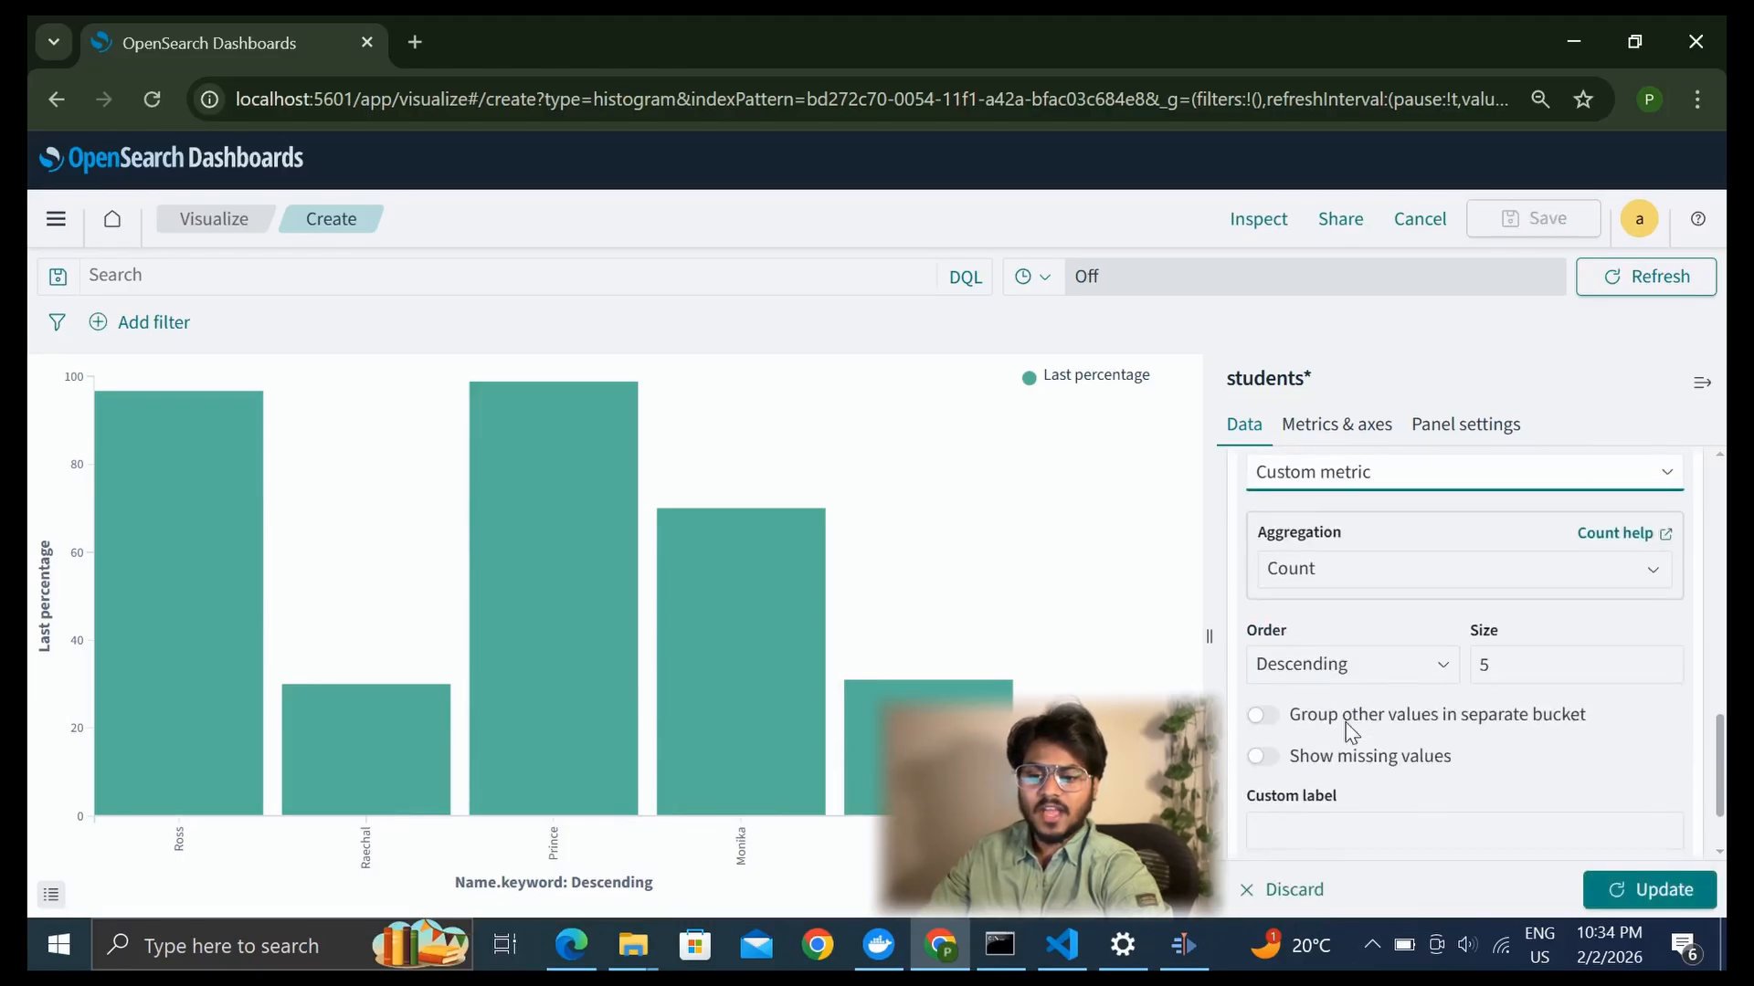
{"action": "left_click", "coordinate": [1449, 573]}
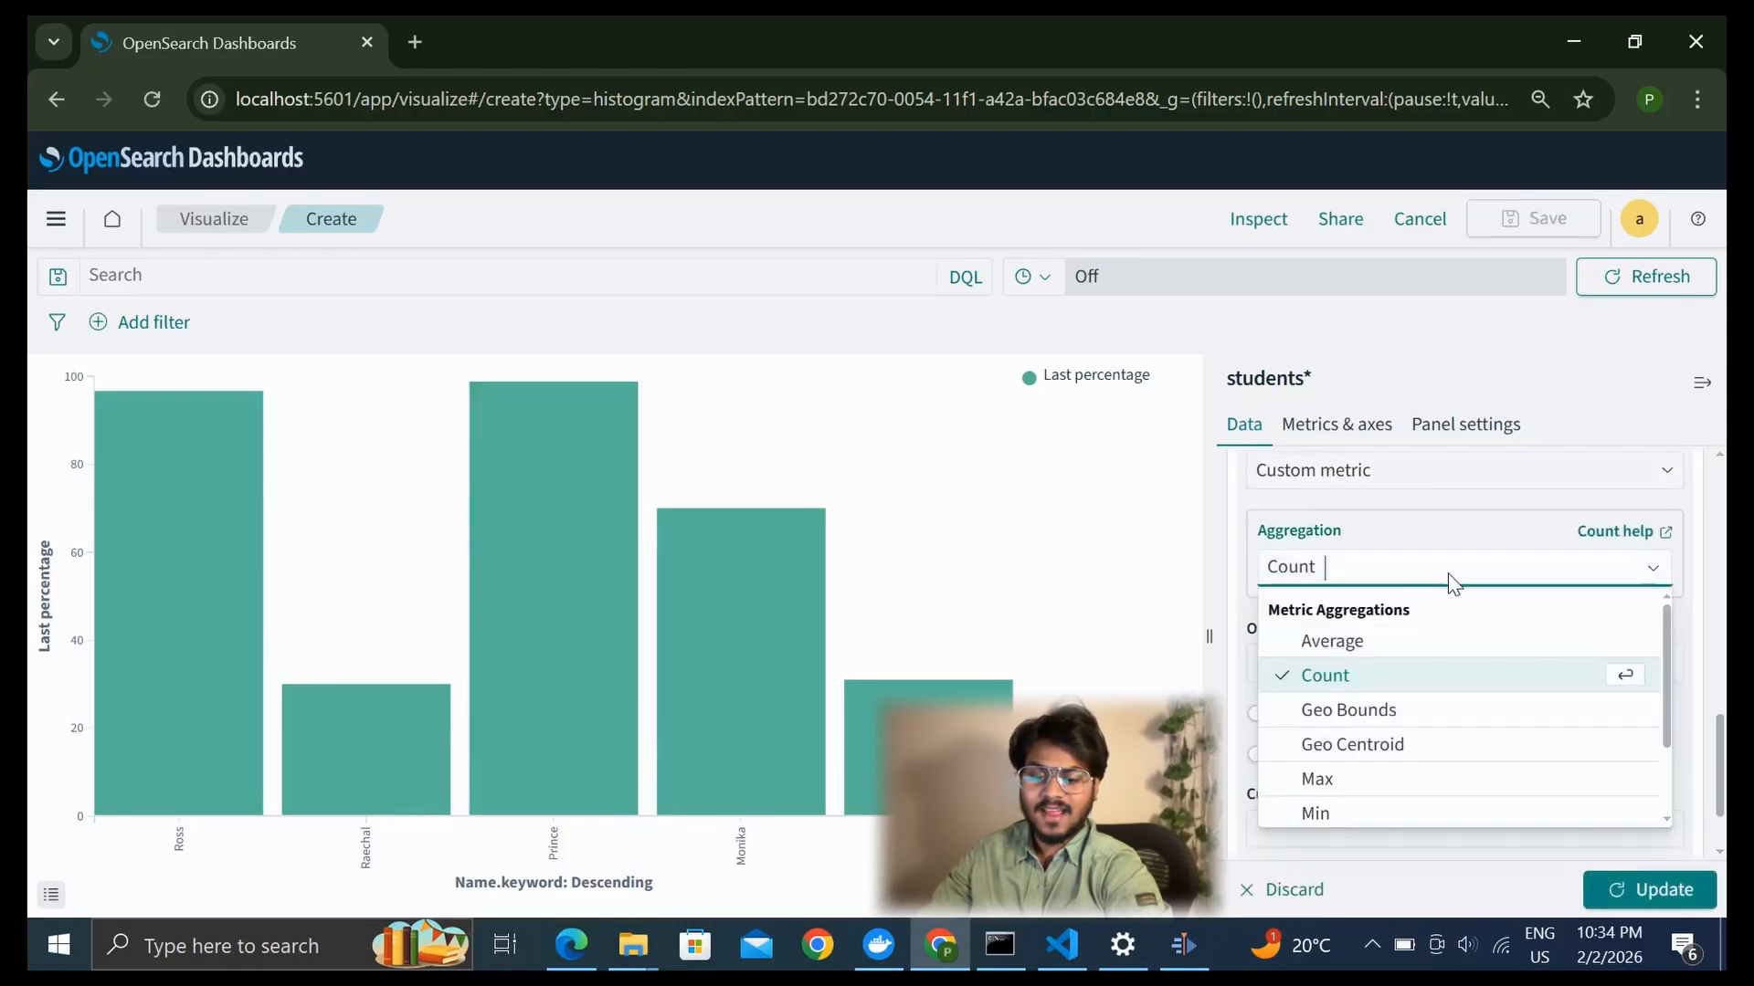
{"action": "left_click", "coordinate": [1352, 782]}
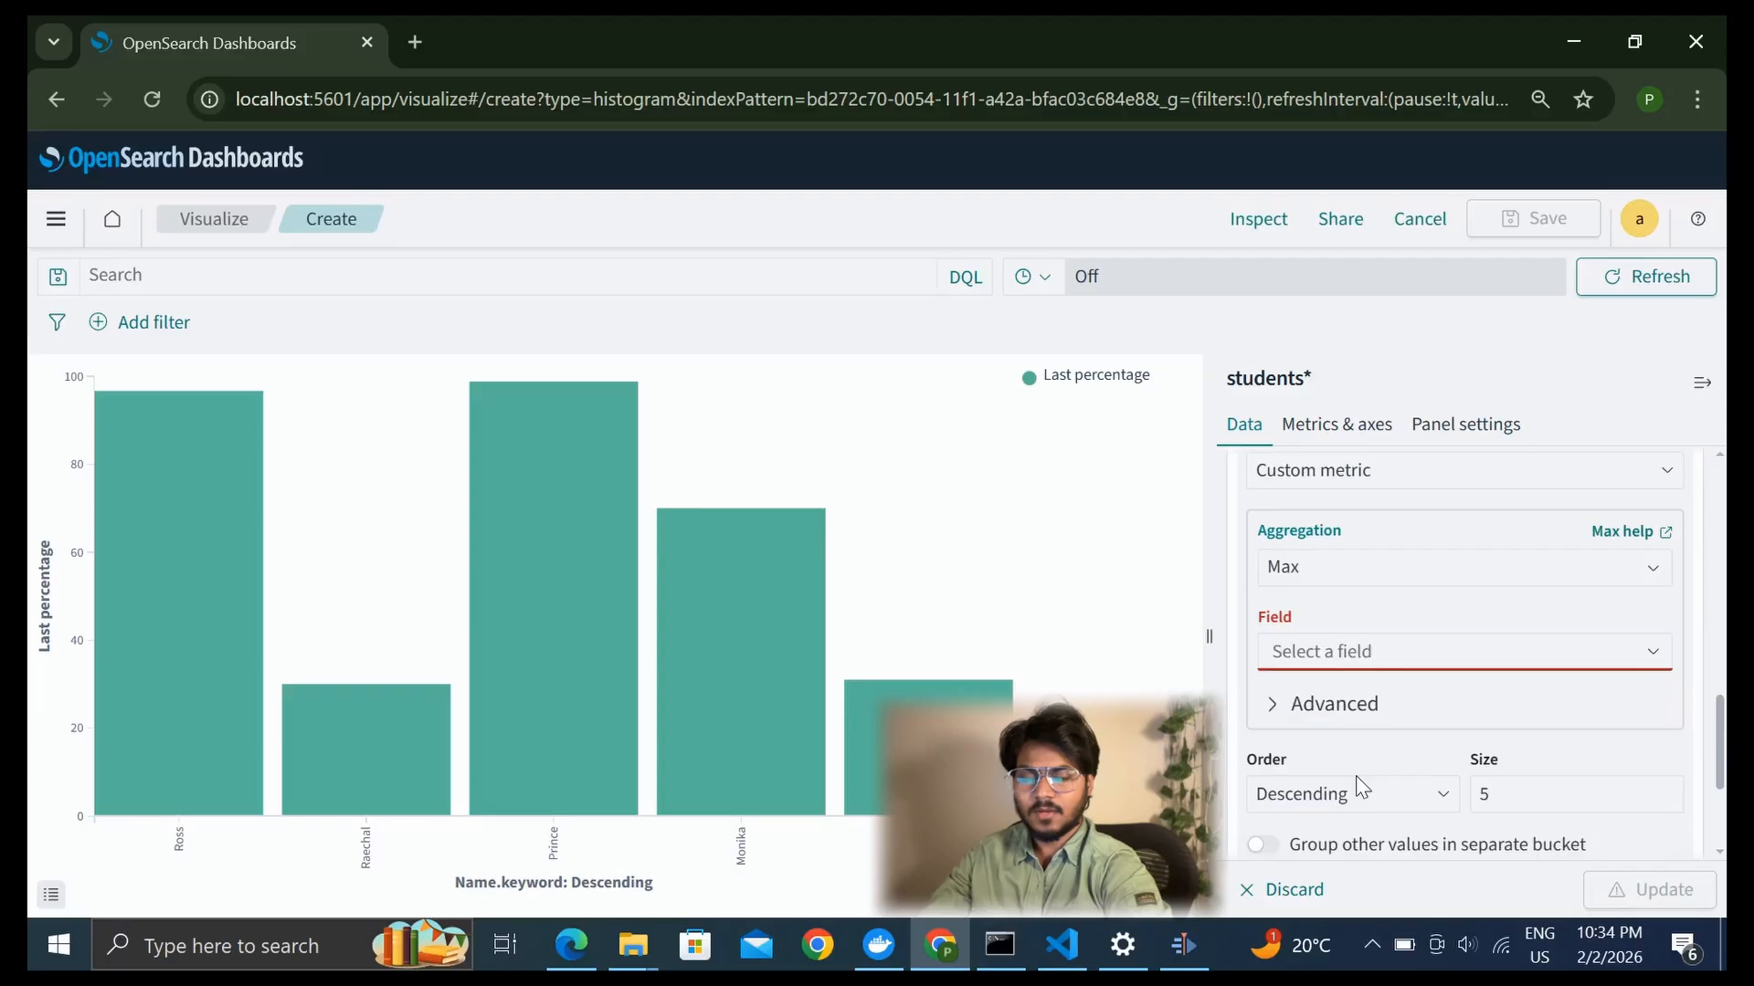
{"action": "left_click", "coordinate": [1437, 661]}
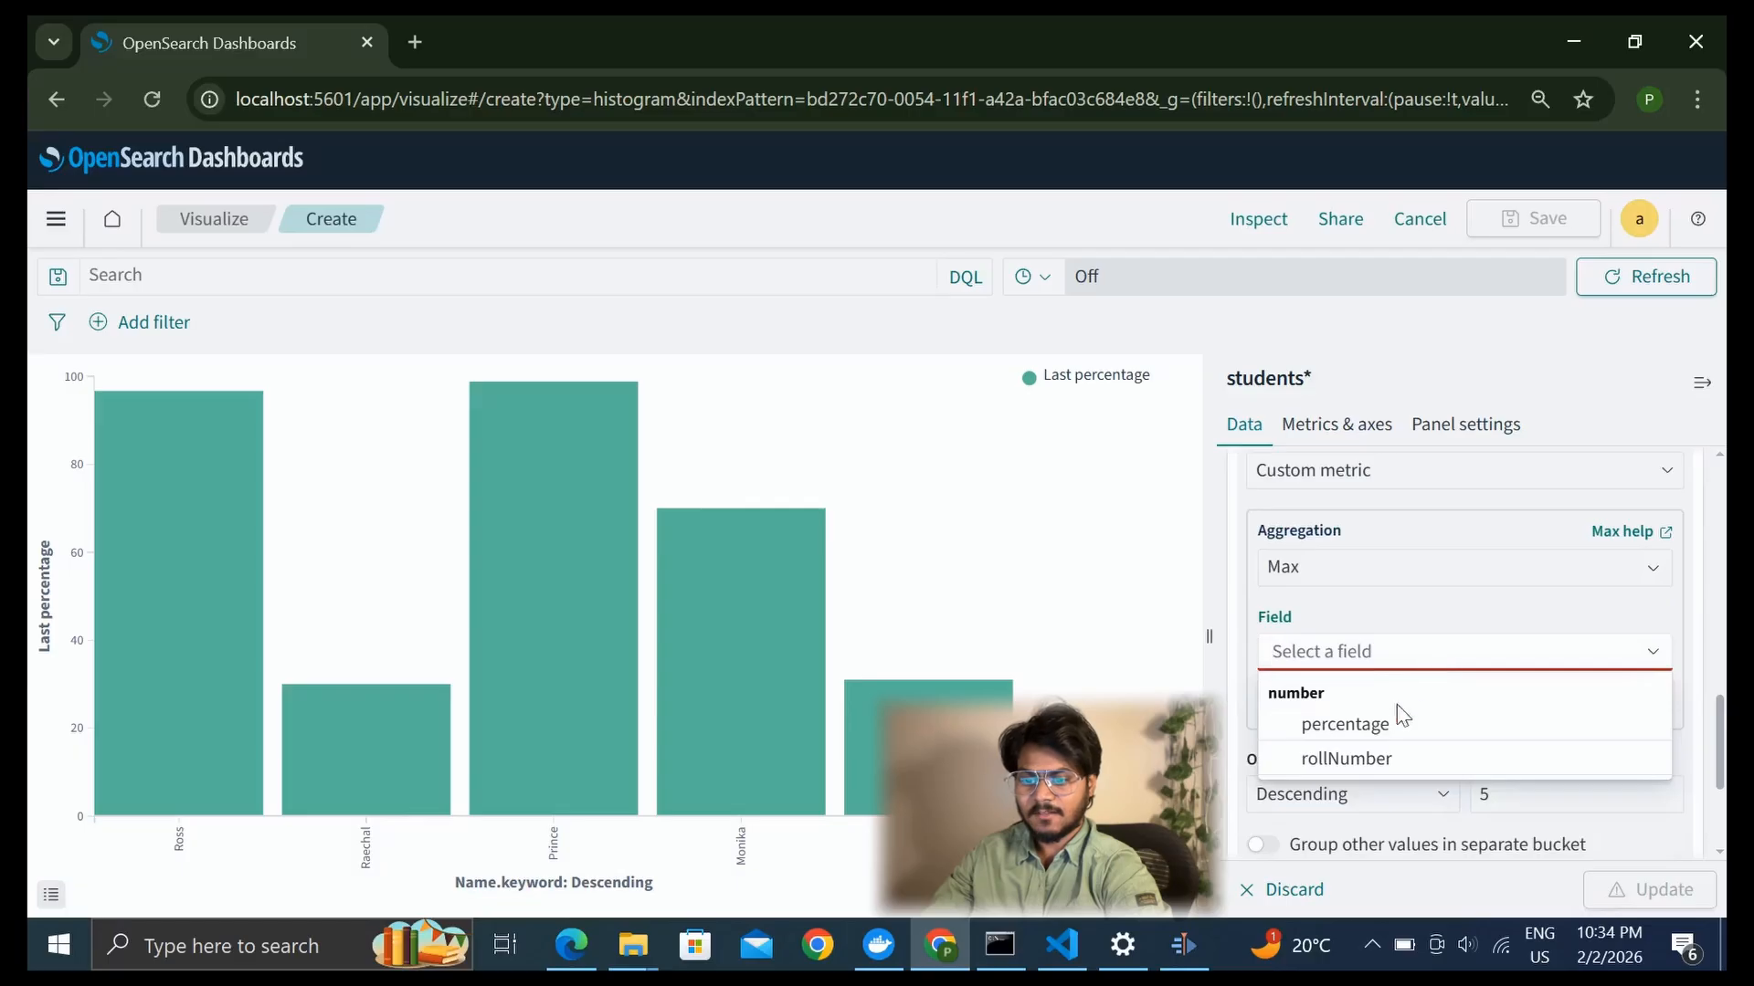
{"action": "left_click", "coordinate": [1370, 725]}
{"action": "scroll", "coordinate": [1374, 724], "scroll_direction": "down", "scroll_amount": 2}
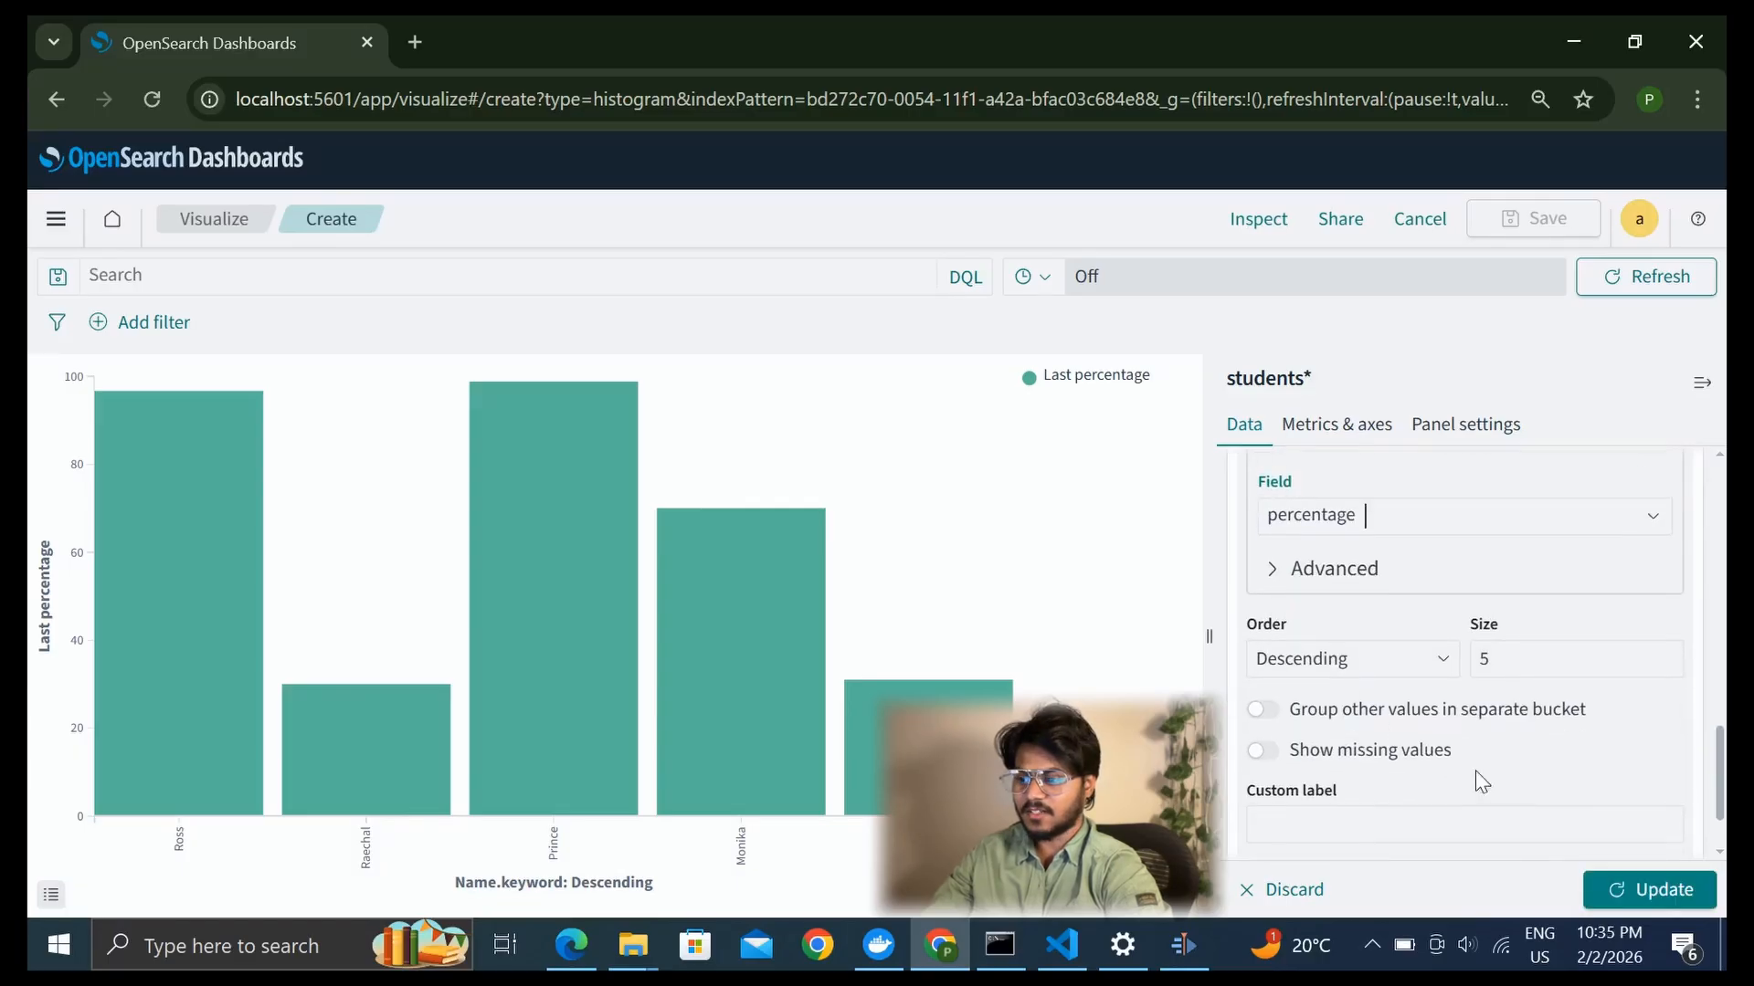
{"action": "left_click", "coordinate": [1624, 887]}
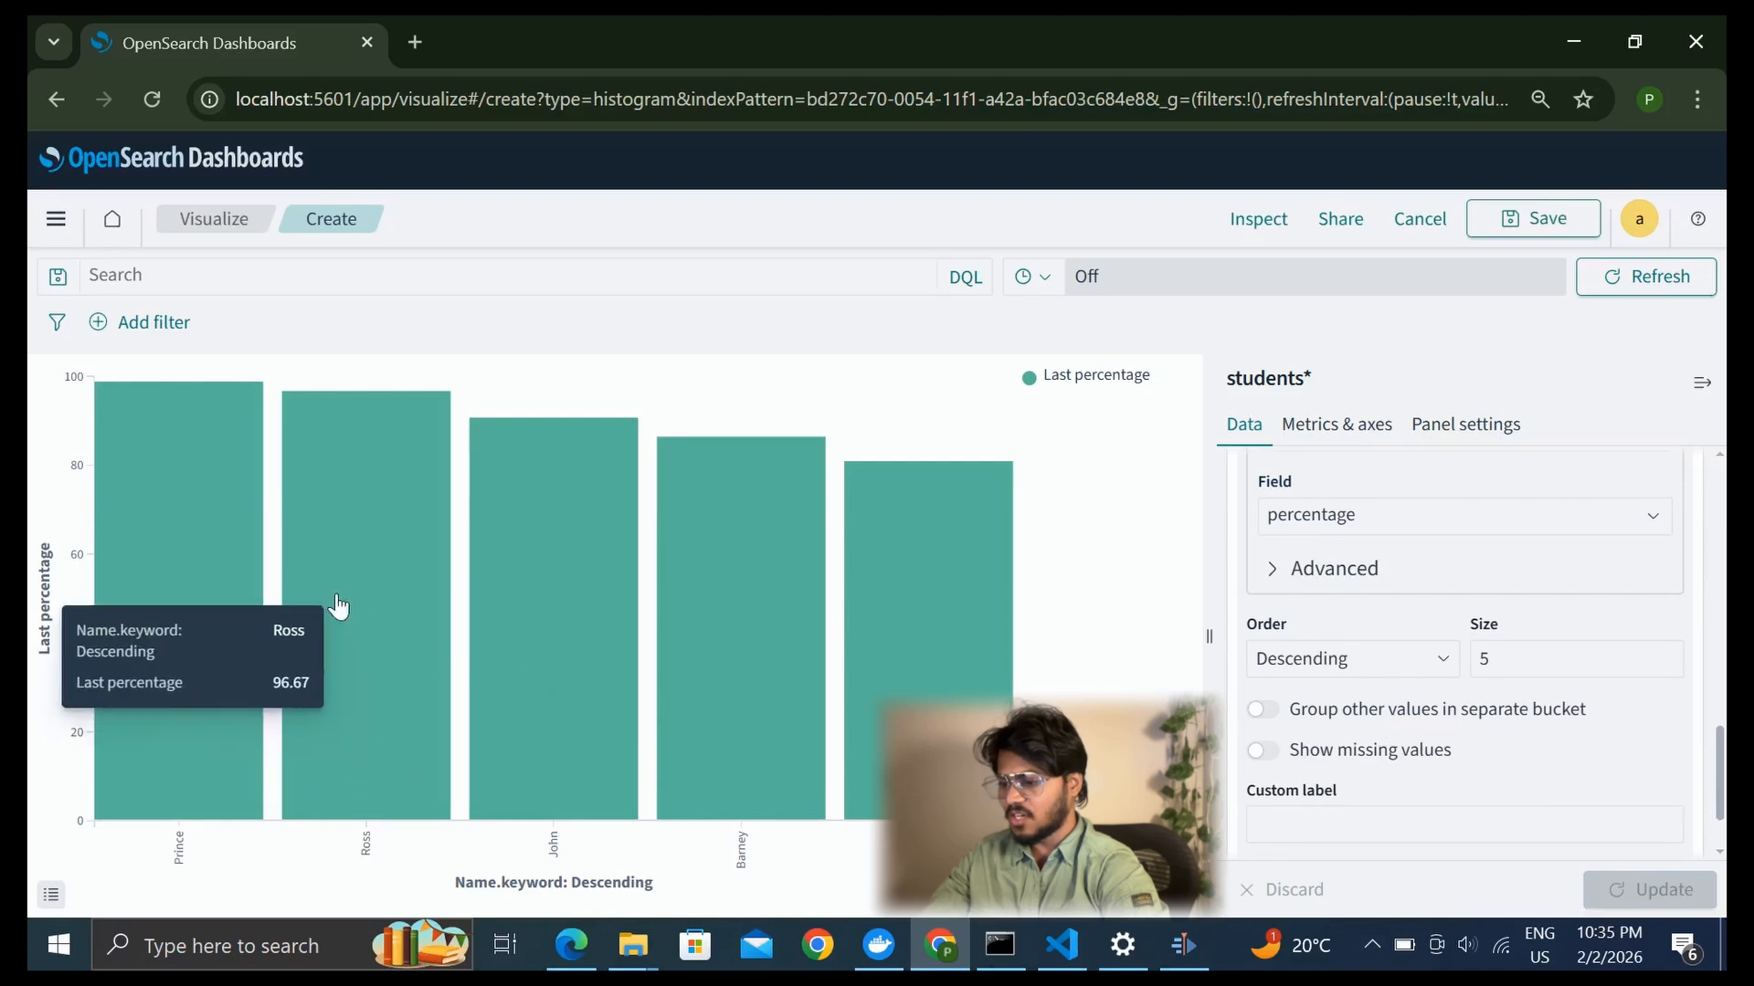
Limit the X-axis bucket to a size of 3 and update the bar chart
{"action": "mouse_move", "coordinate": [169, 580]}
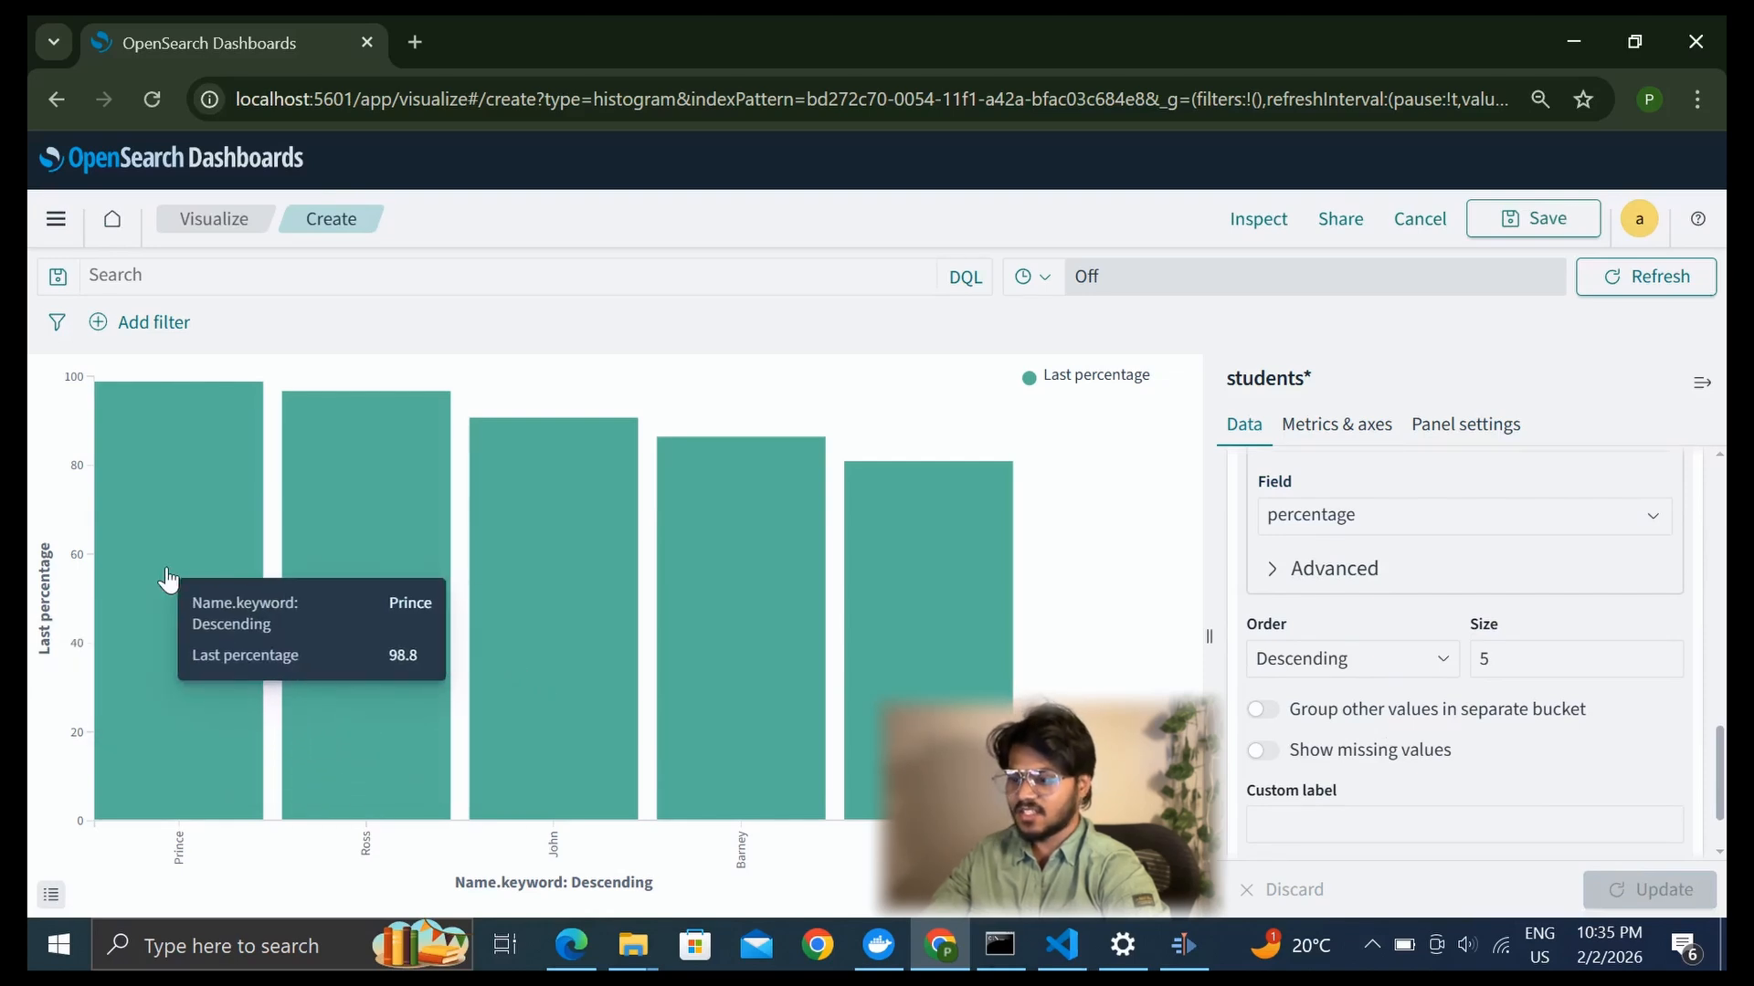
{"action": "mouse_move", "coordinate": [346, 554]}
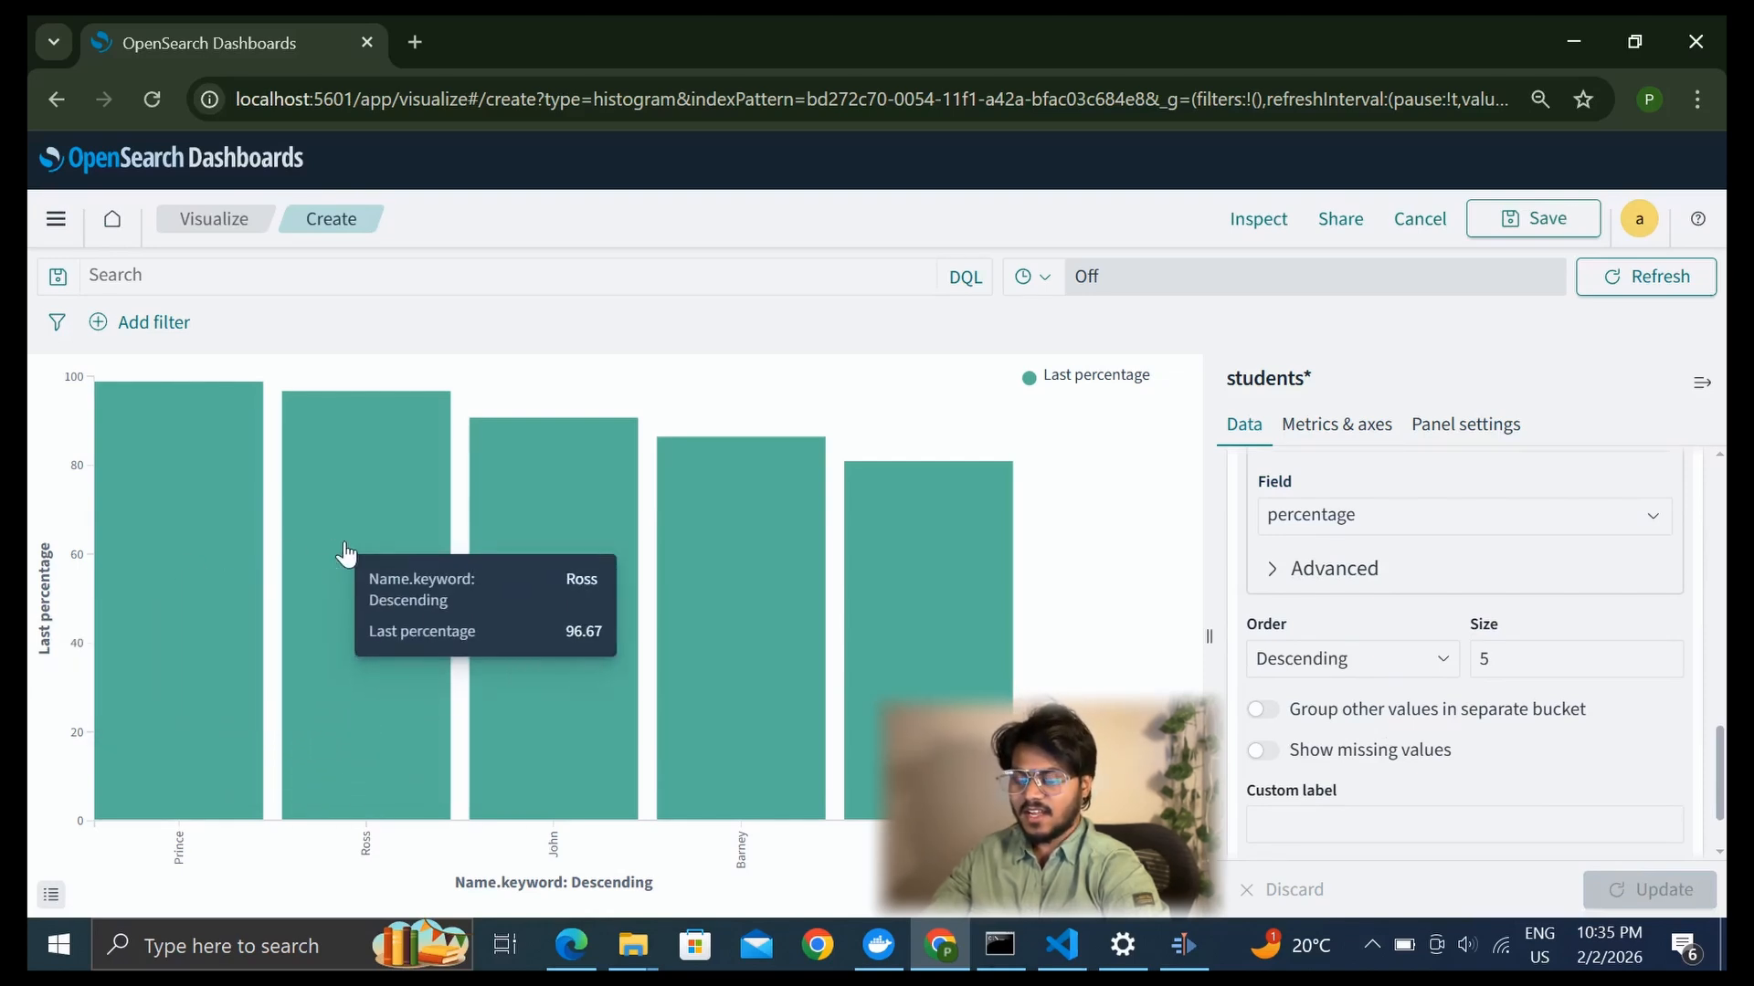
{"action": "mouse_move", "coordinate": [530, 558]}
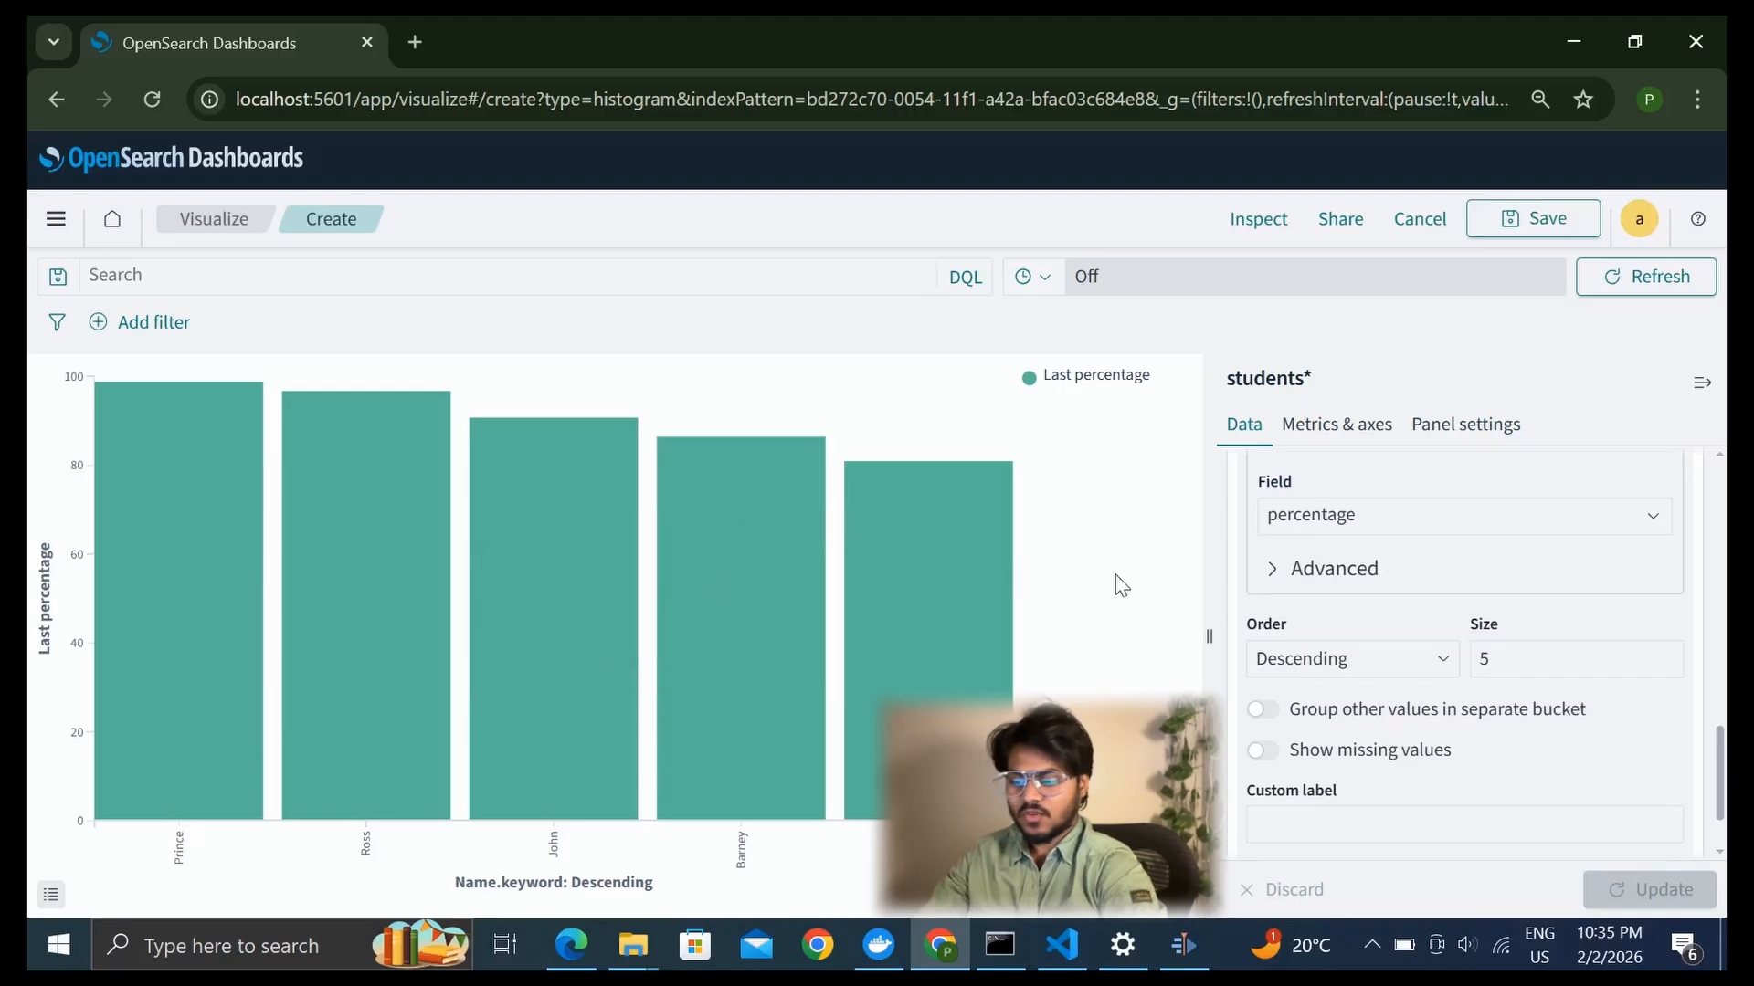
{"action": "left_click", "coordinate": [1512, 647]}
{"action": "key", "text": "BackSpace"}
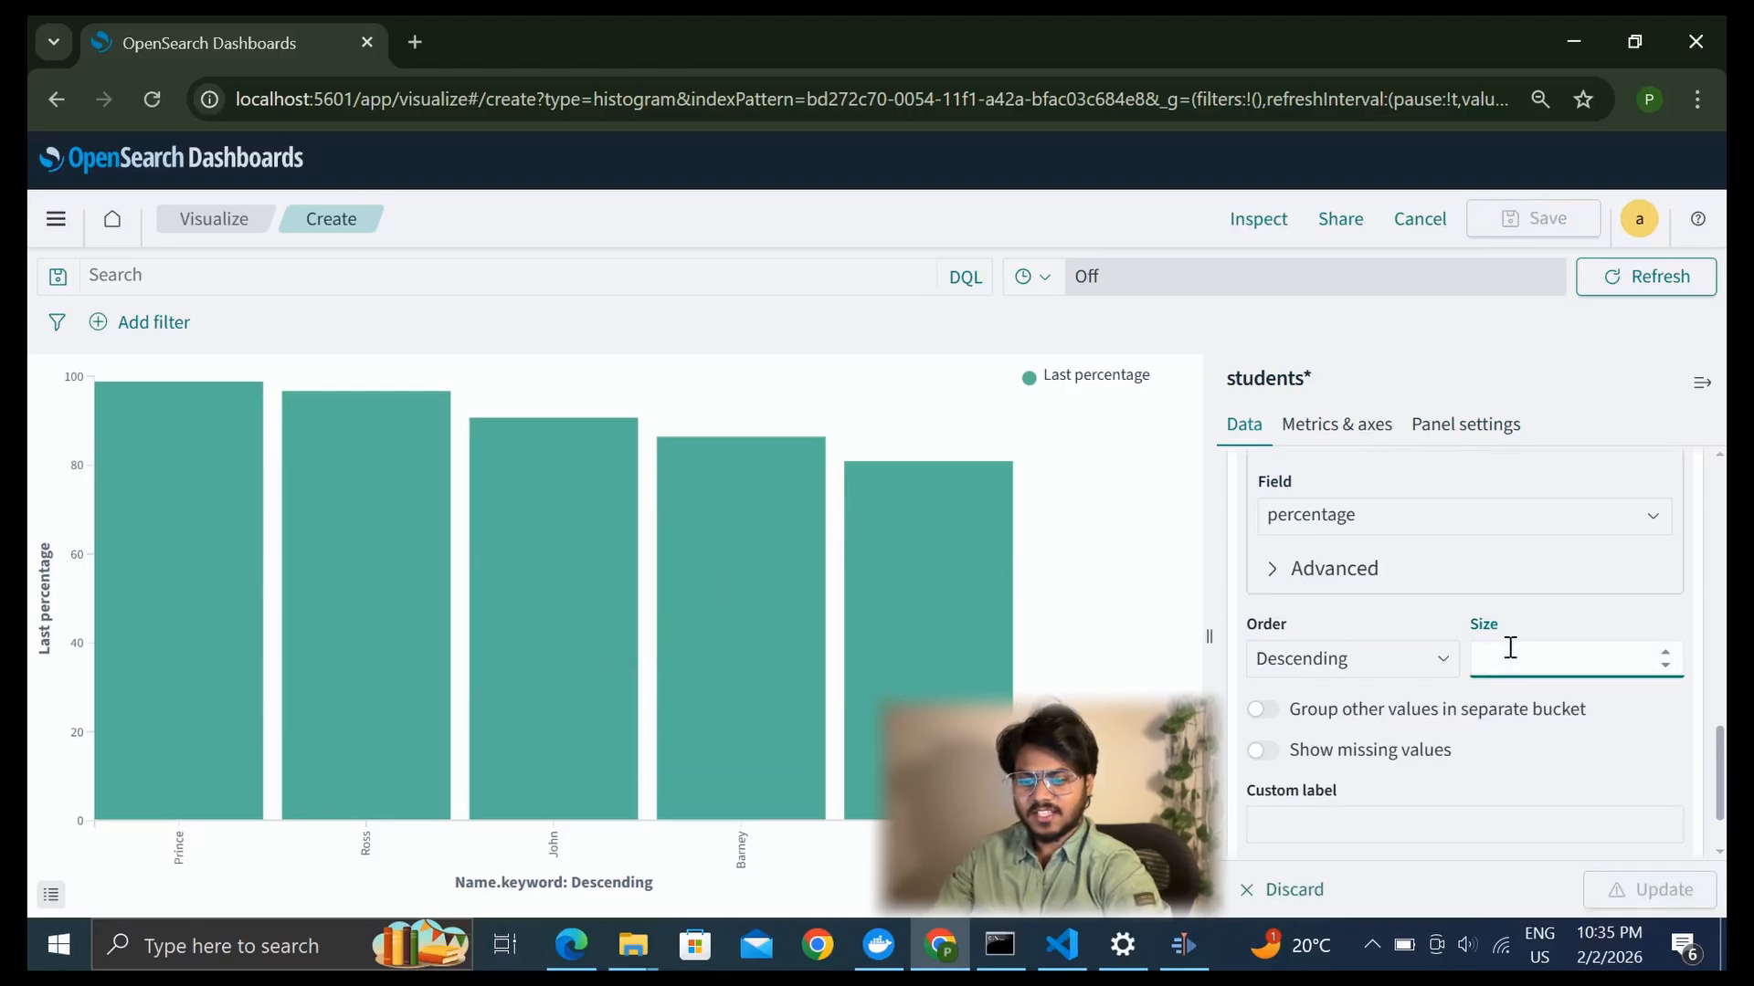
{"action": "type", "text": "3"}
{"action": "left_click", "coordinate": [1648, 891]}
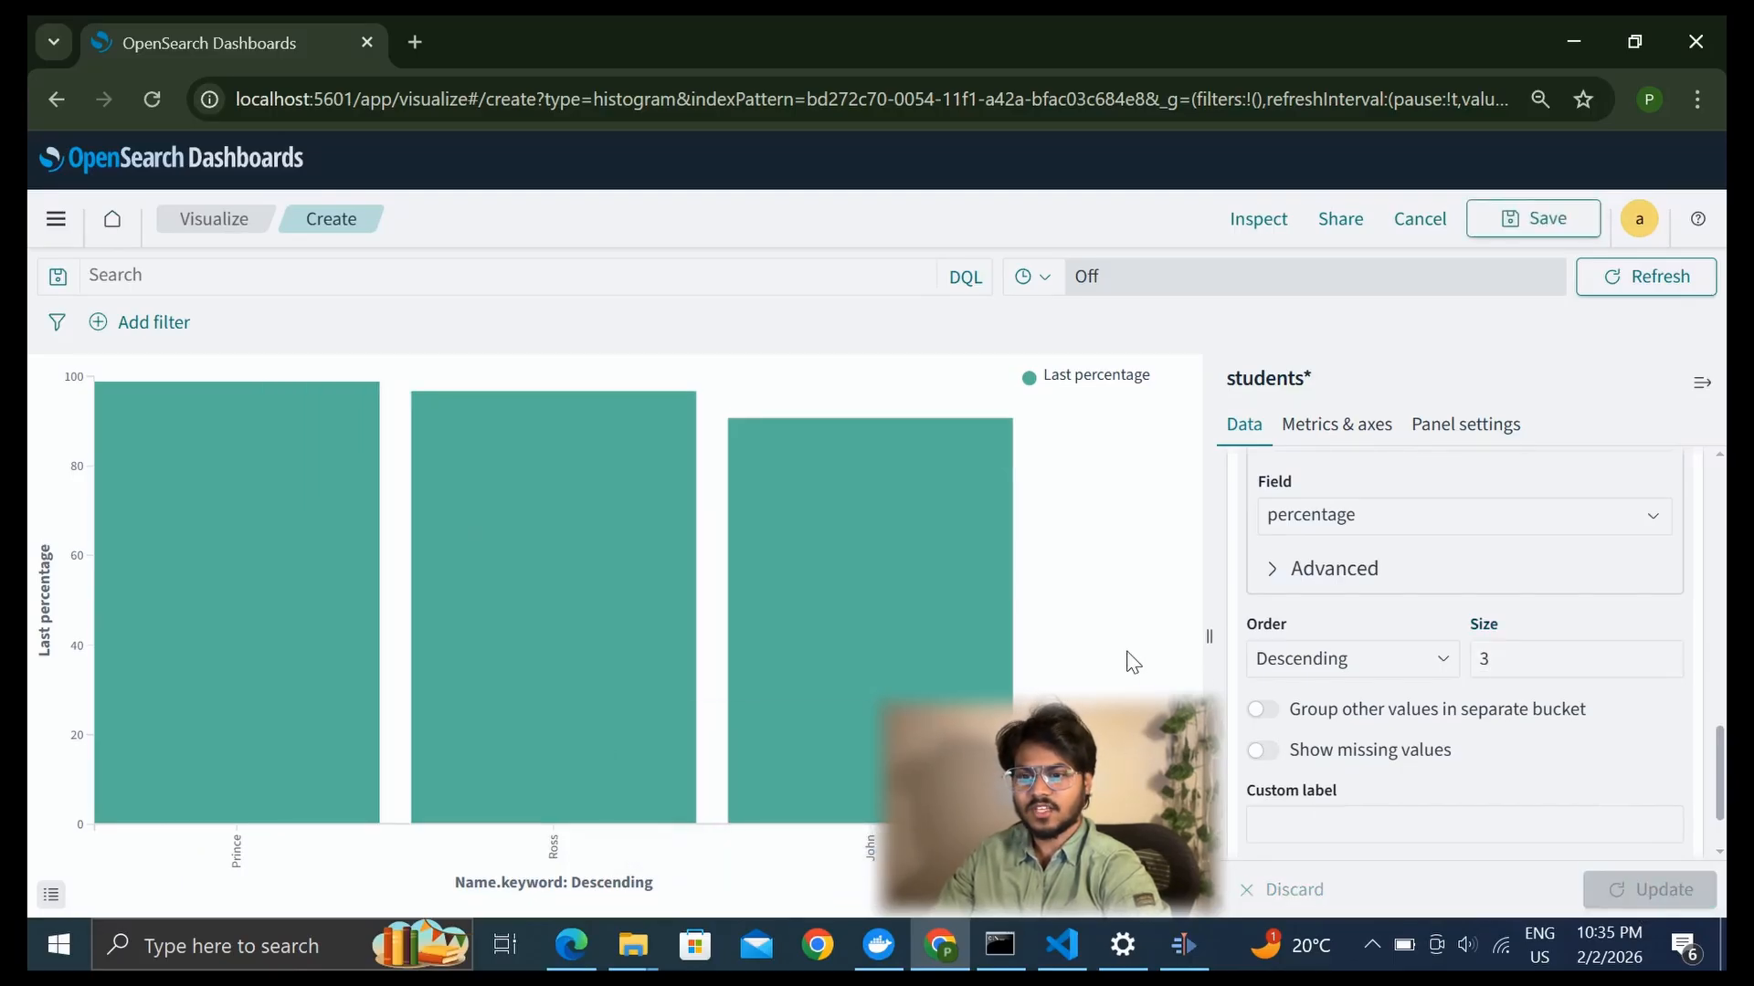
Save the bar visualization with the title Top 3 and return to the dashboard
{"action": "left_click", "coordinate": [1522, 236]}
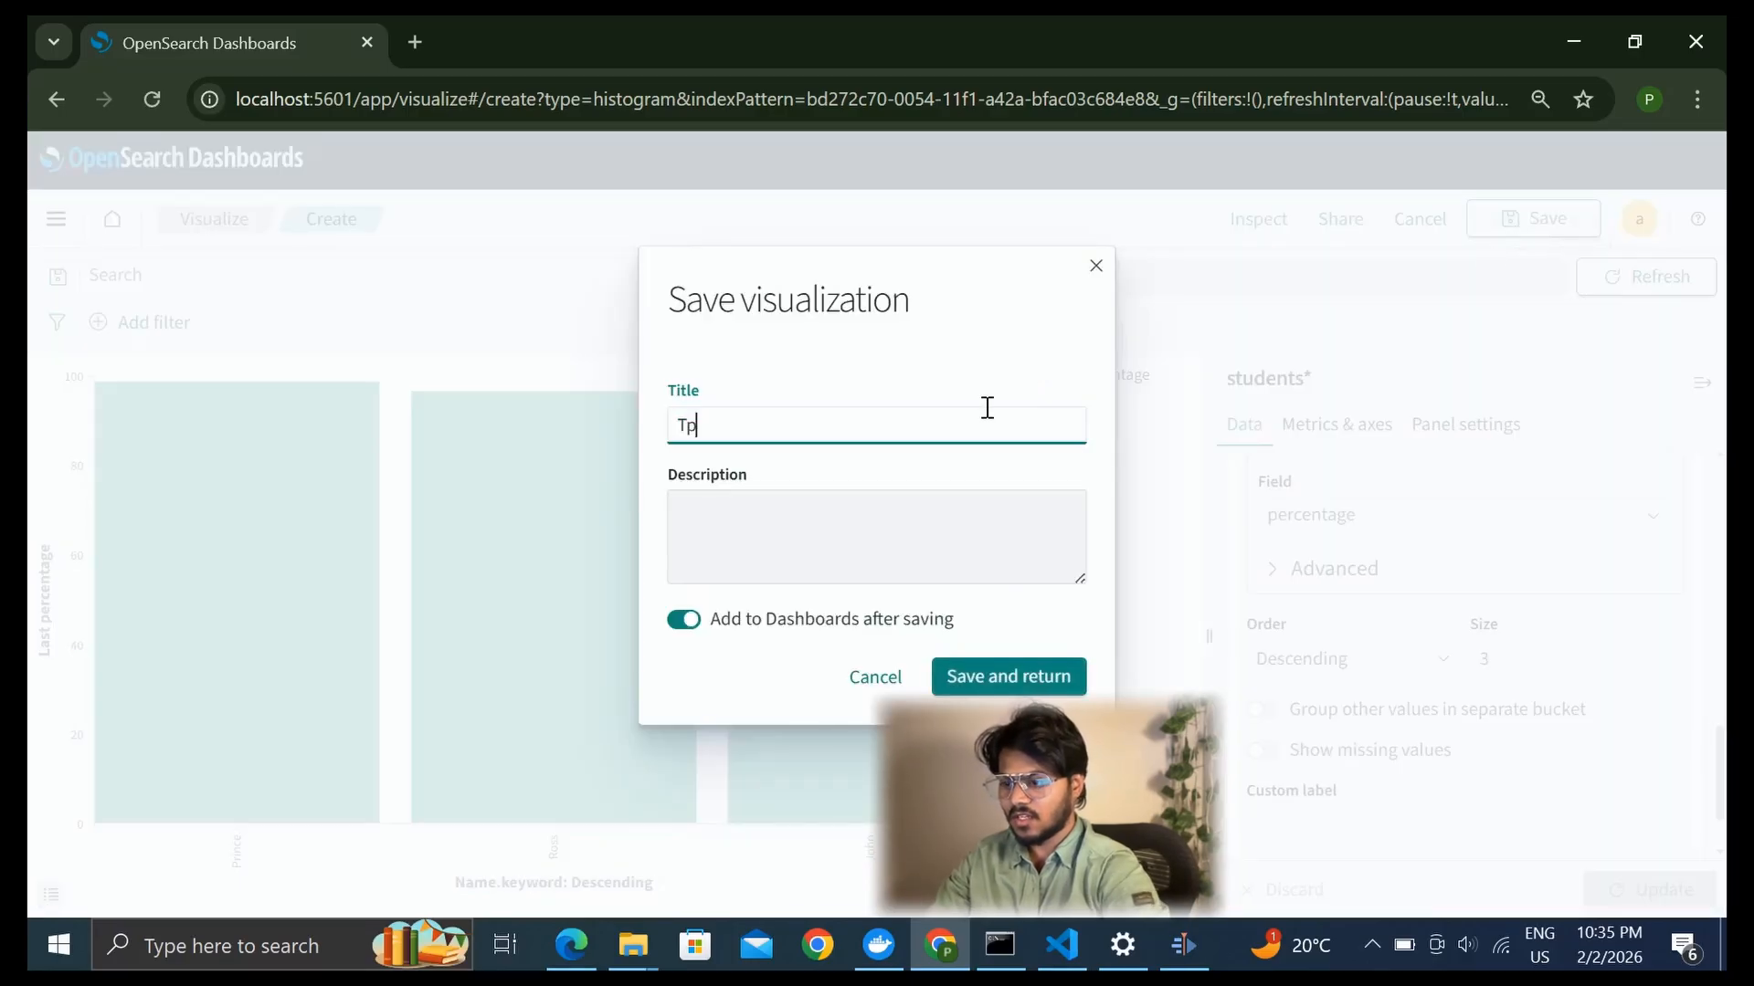
{"action": "type", "text": "Tp"}
{"action": "key", "text": "BackSpace"}
{"action": "type", "text": "op 3"}
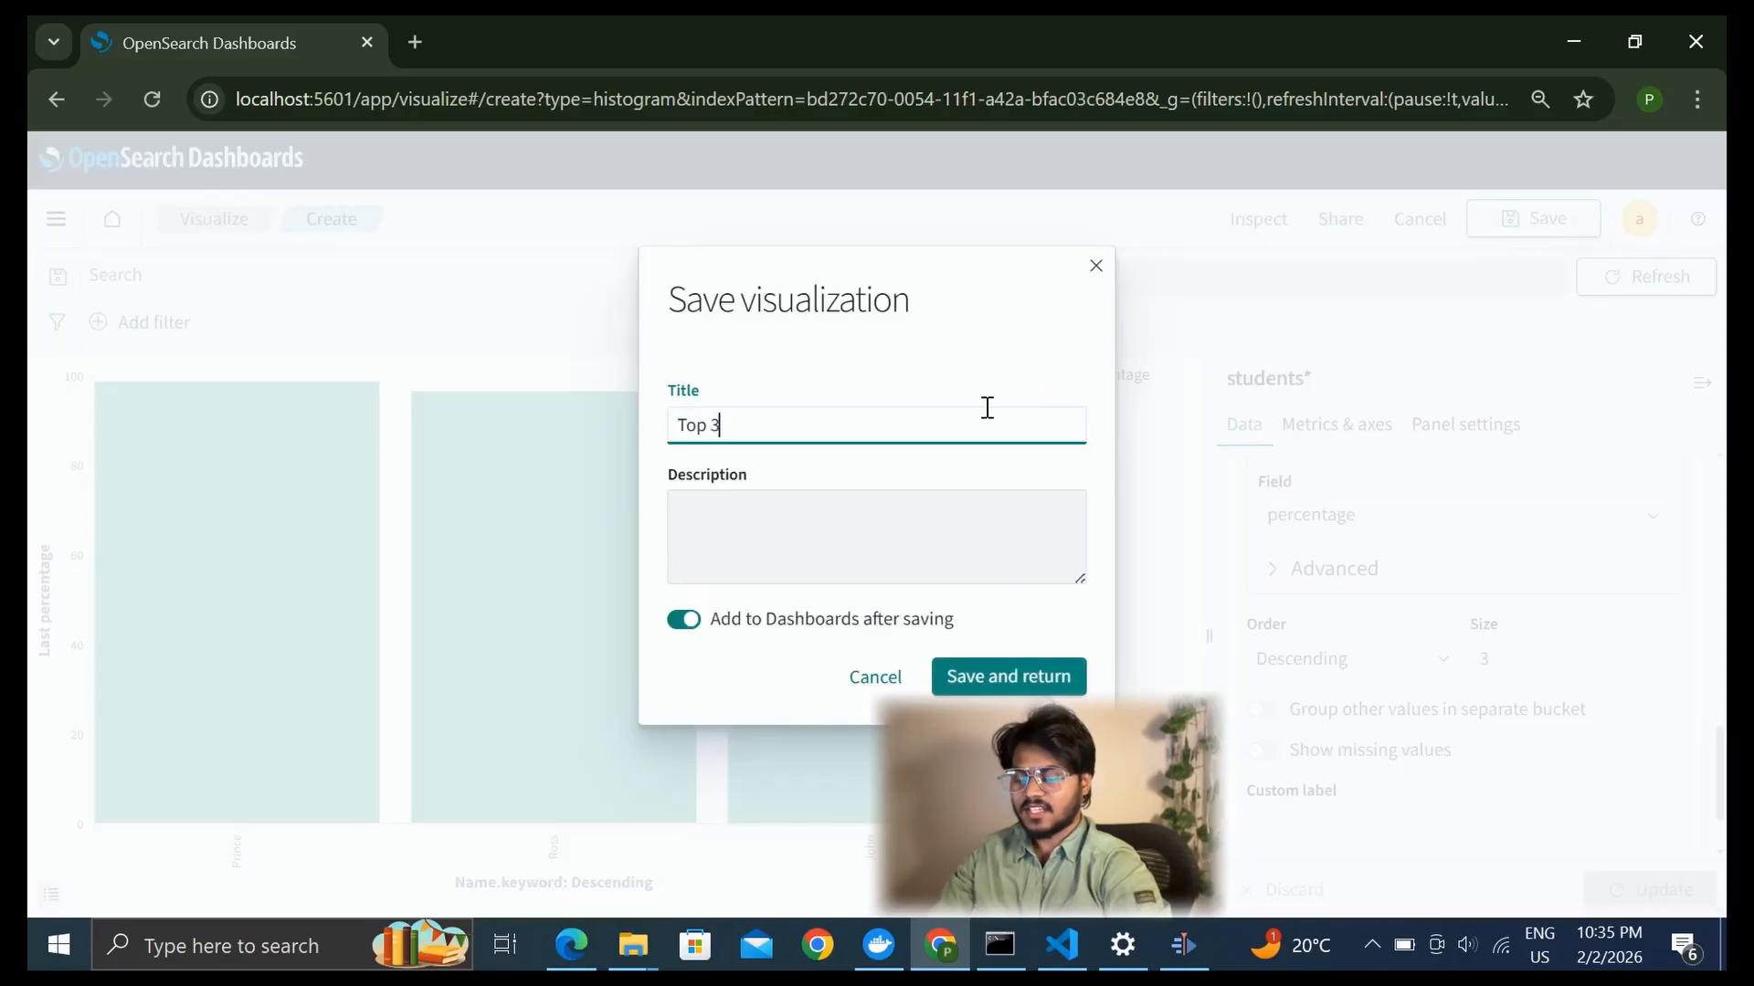
{"action": "left_click", "coordinate": [1010, 679]}
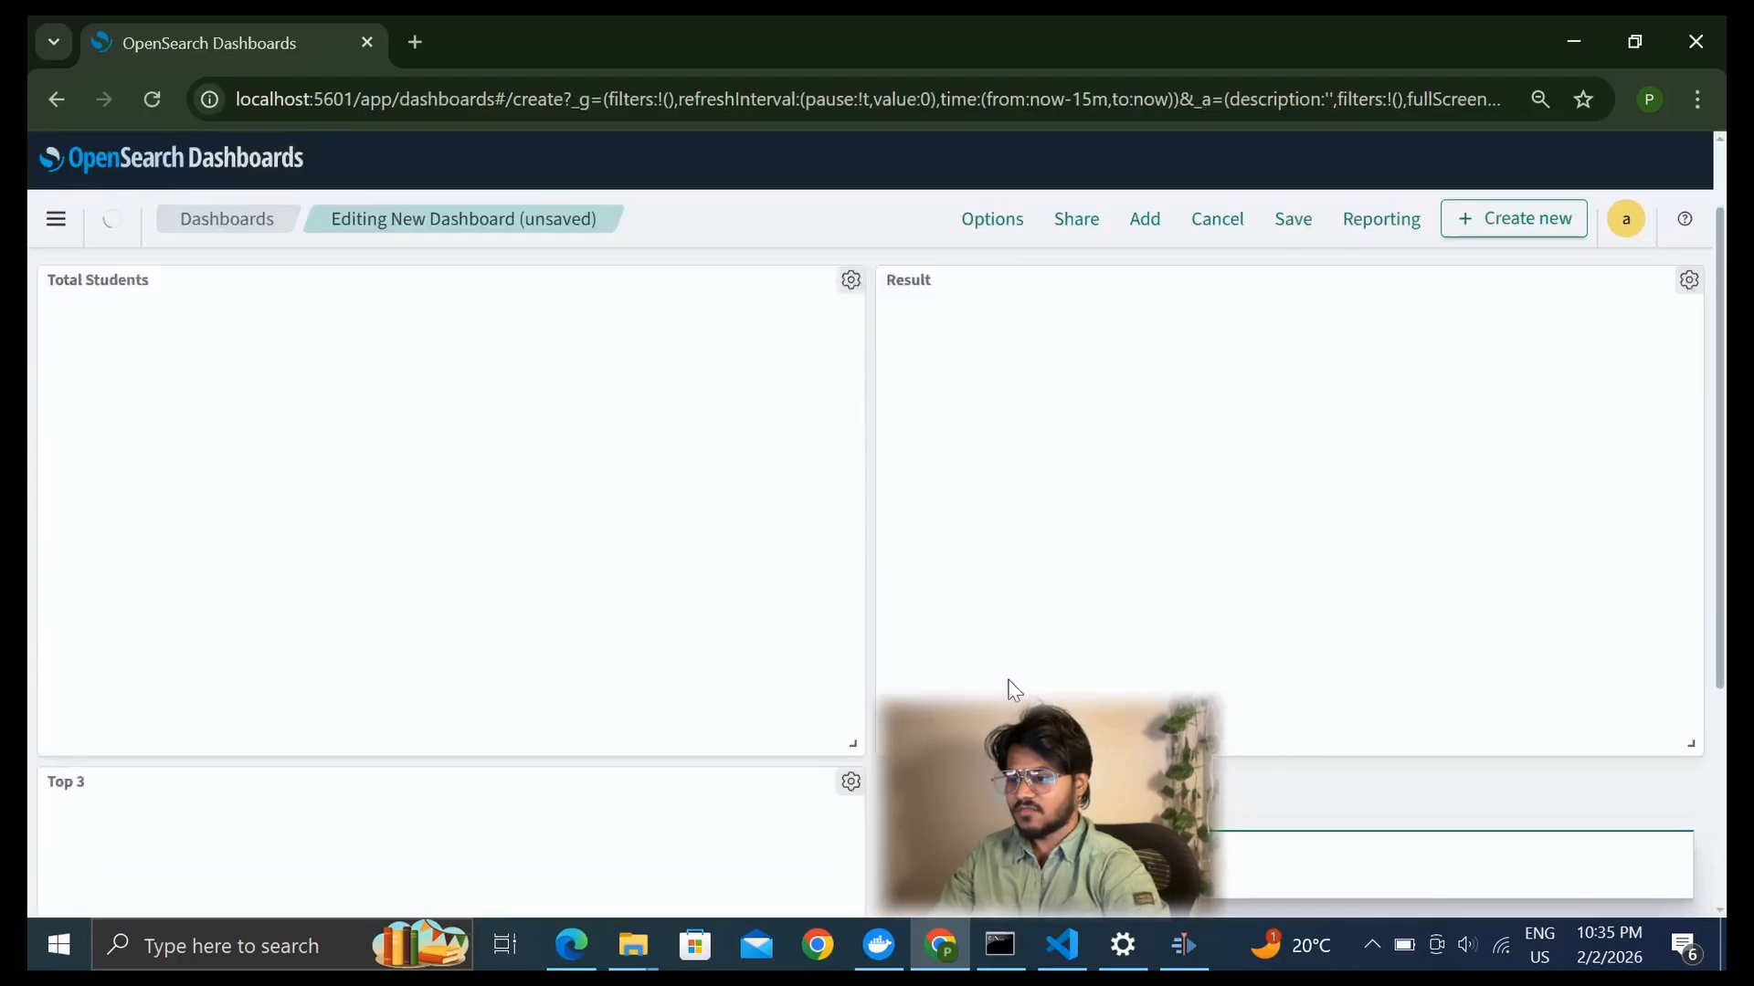
Shrink the Total Students and Result panels on the dashboard and reduce the Top 3 panel's height
{"action": "left_click_drag", "start_coordinate": [850, 658], "coordinate": [582, 569]}
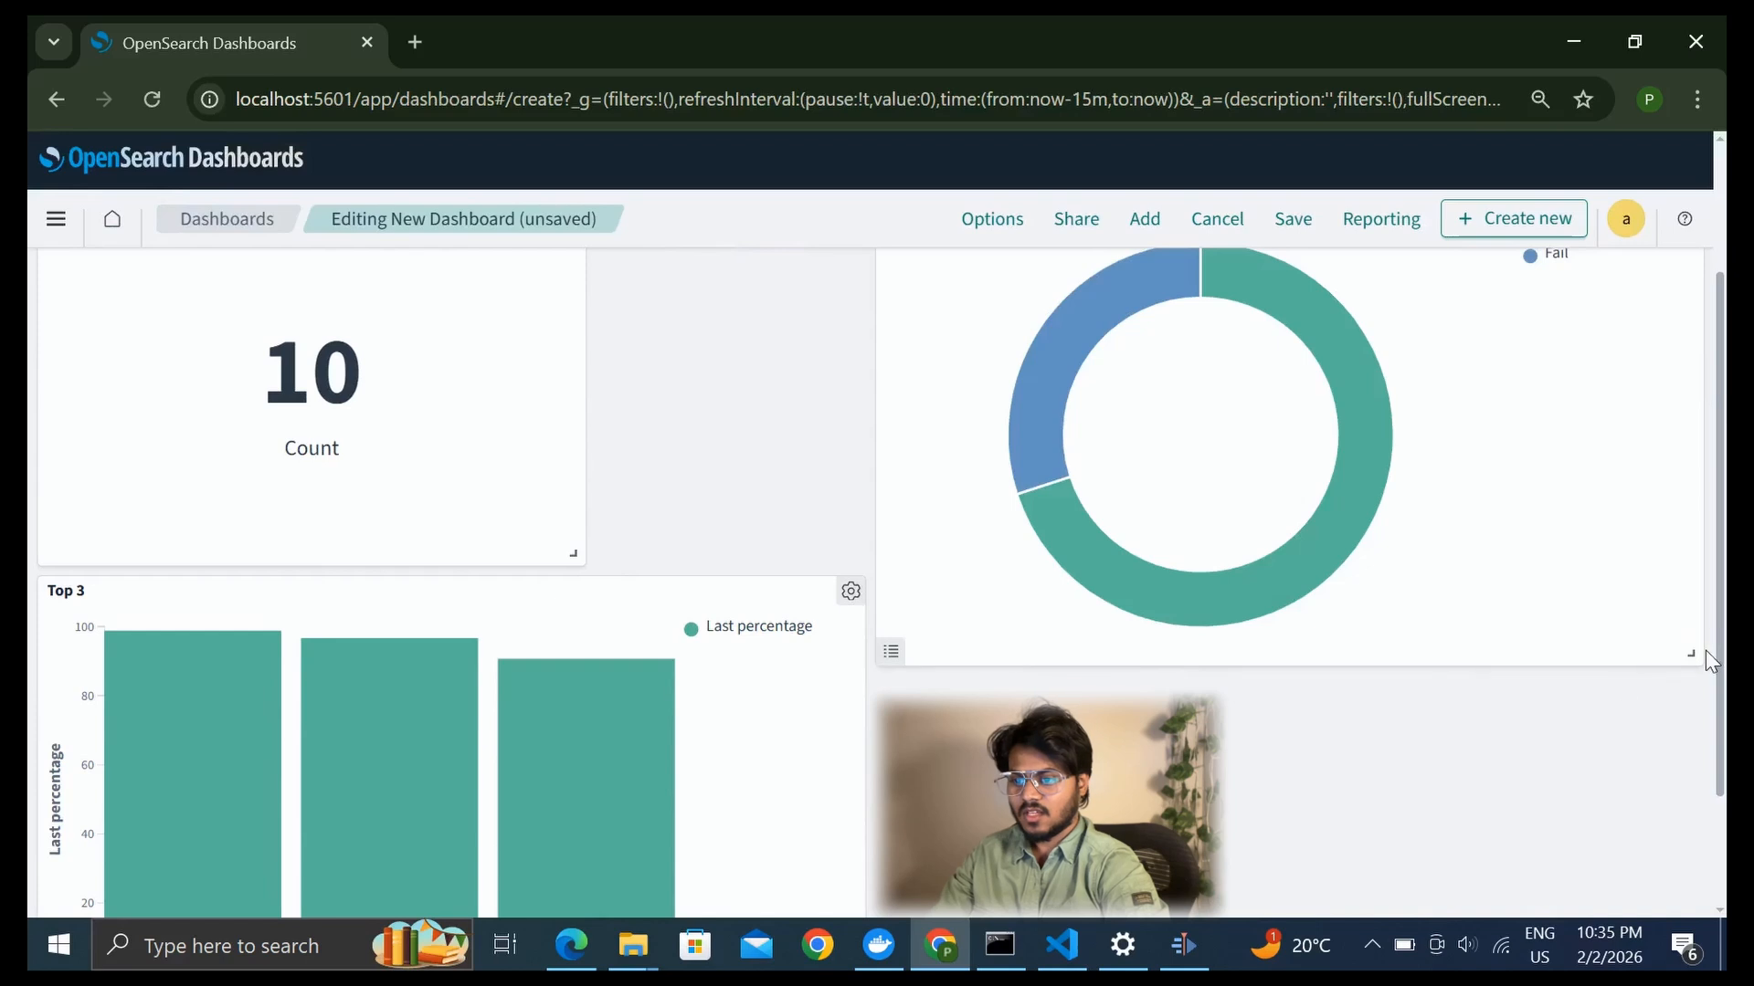
{"action": "left_click_drag", "start_coordinate": [1695, 652], "coordinate": [1377, 559]}
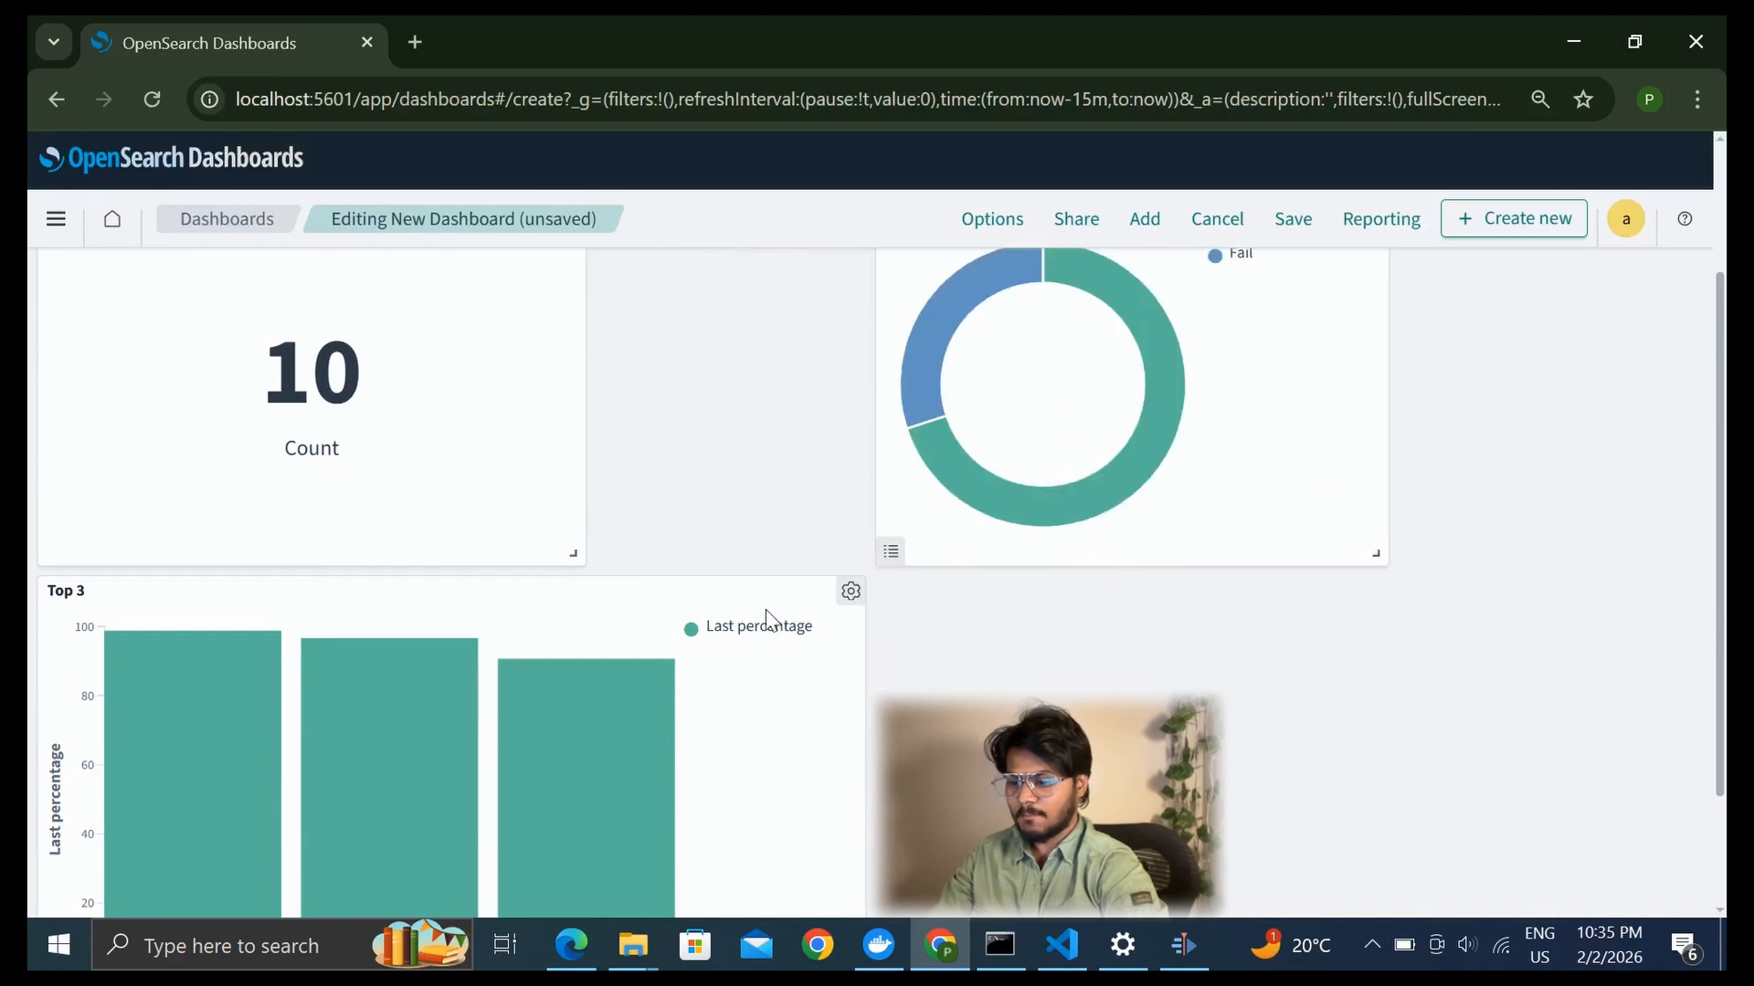
{"action": "scroll", "coordinate": [767, 621], "scroll_direction": "down", "scroll_amount": 2}
{"action": "left_click_drag", "start_coordinate": [852, 900], "coordinate": [645, 765]}
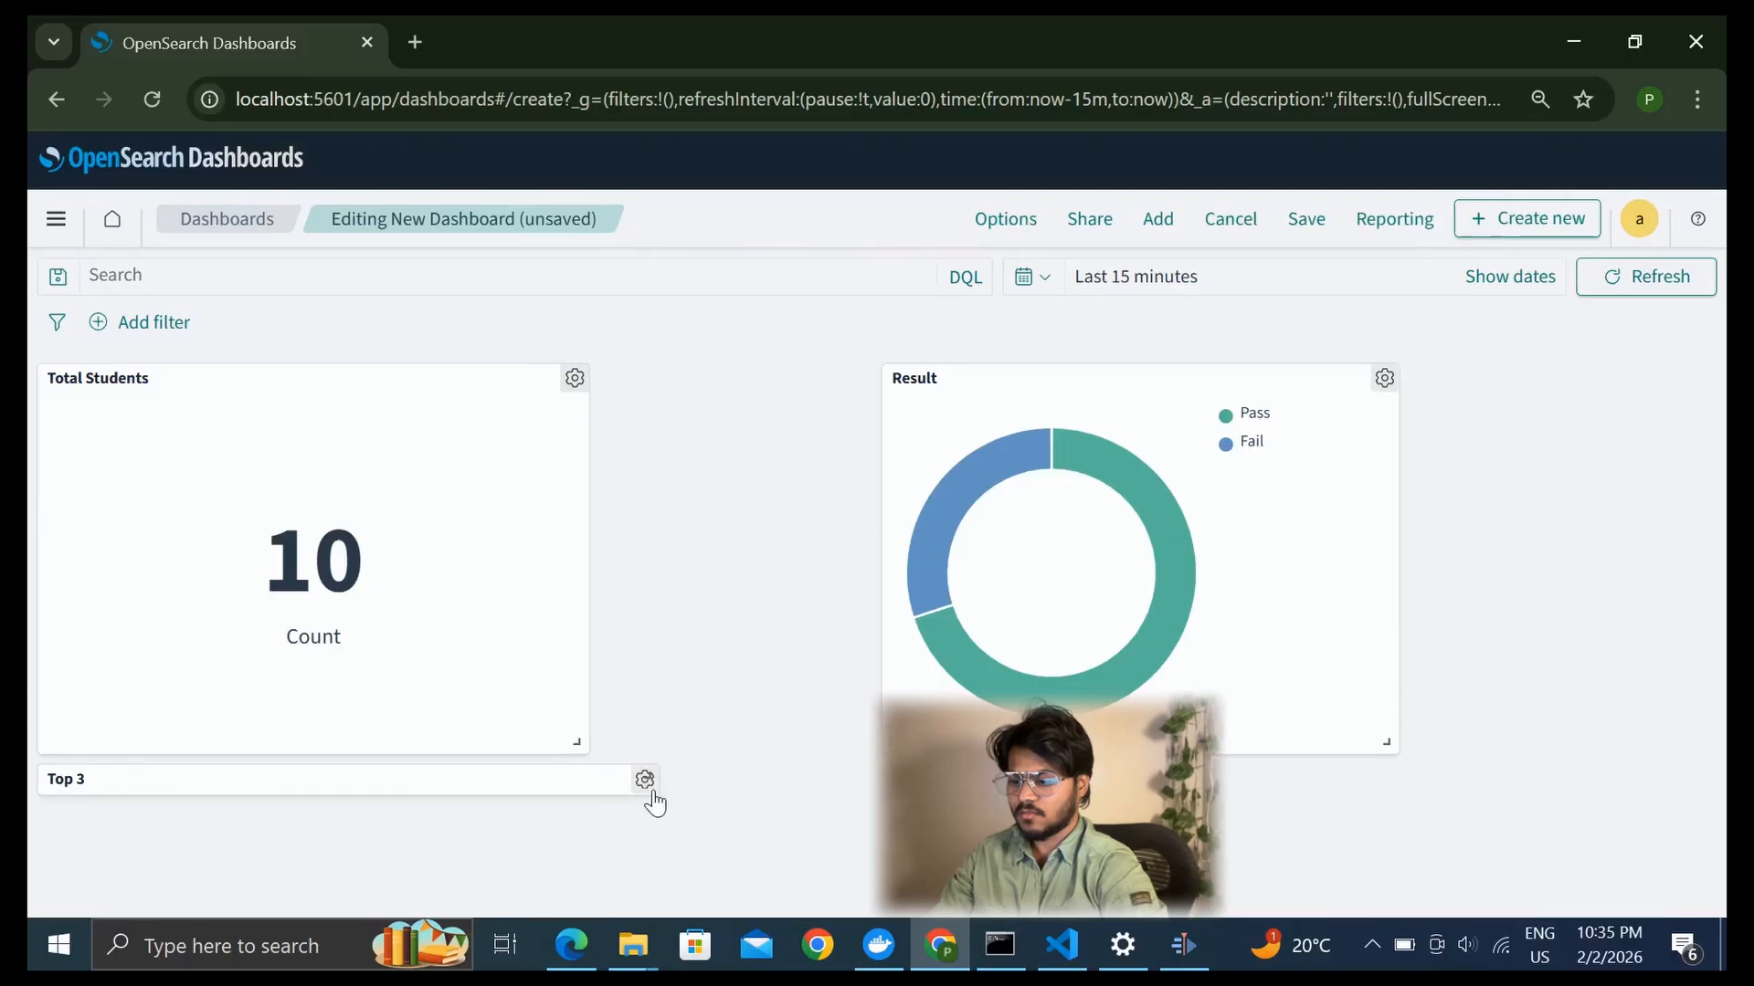
{"action": "left_click_drag", "start_coordinate": [646, 781], "coordinate": [822, 884]}
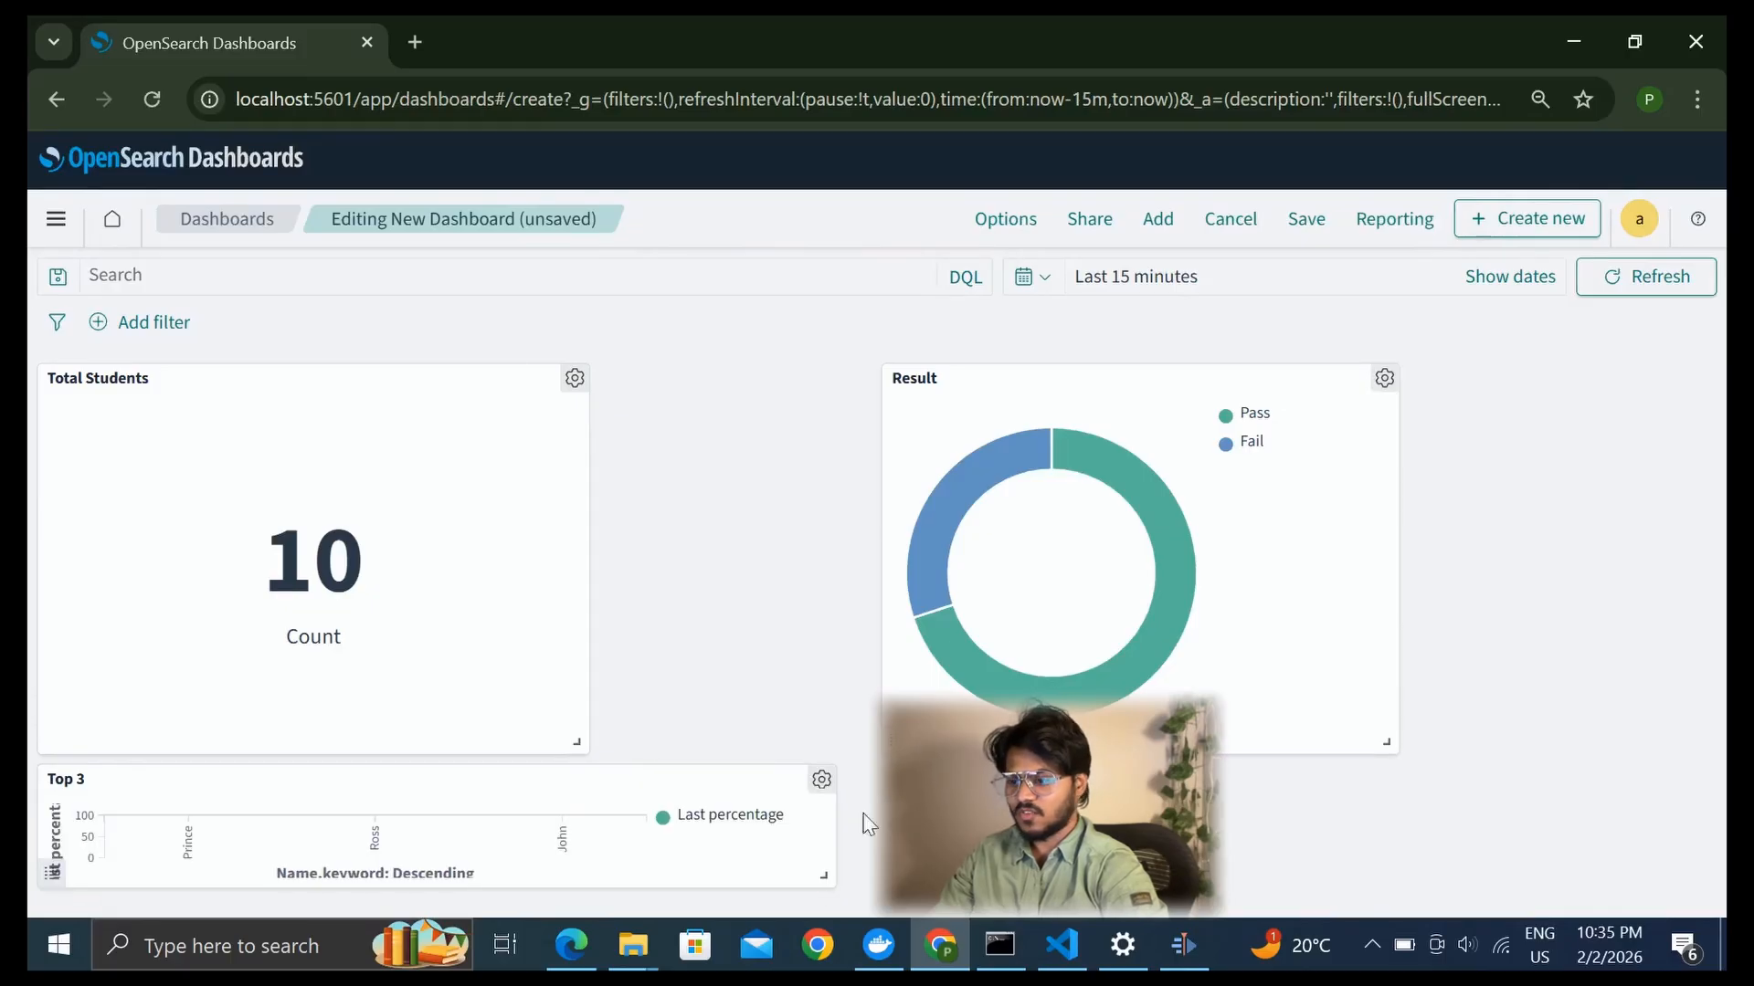
Move the Result panel directly beside Total Students and make the Top 3 panel narrower and taller
{"action": "left_click_drag", "start_coordinate": [1229, 378], "coordinate": [947, 378]}
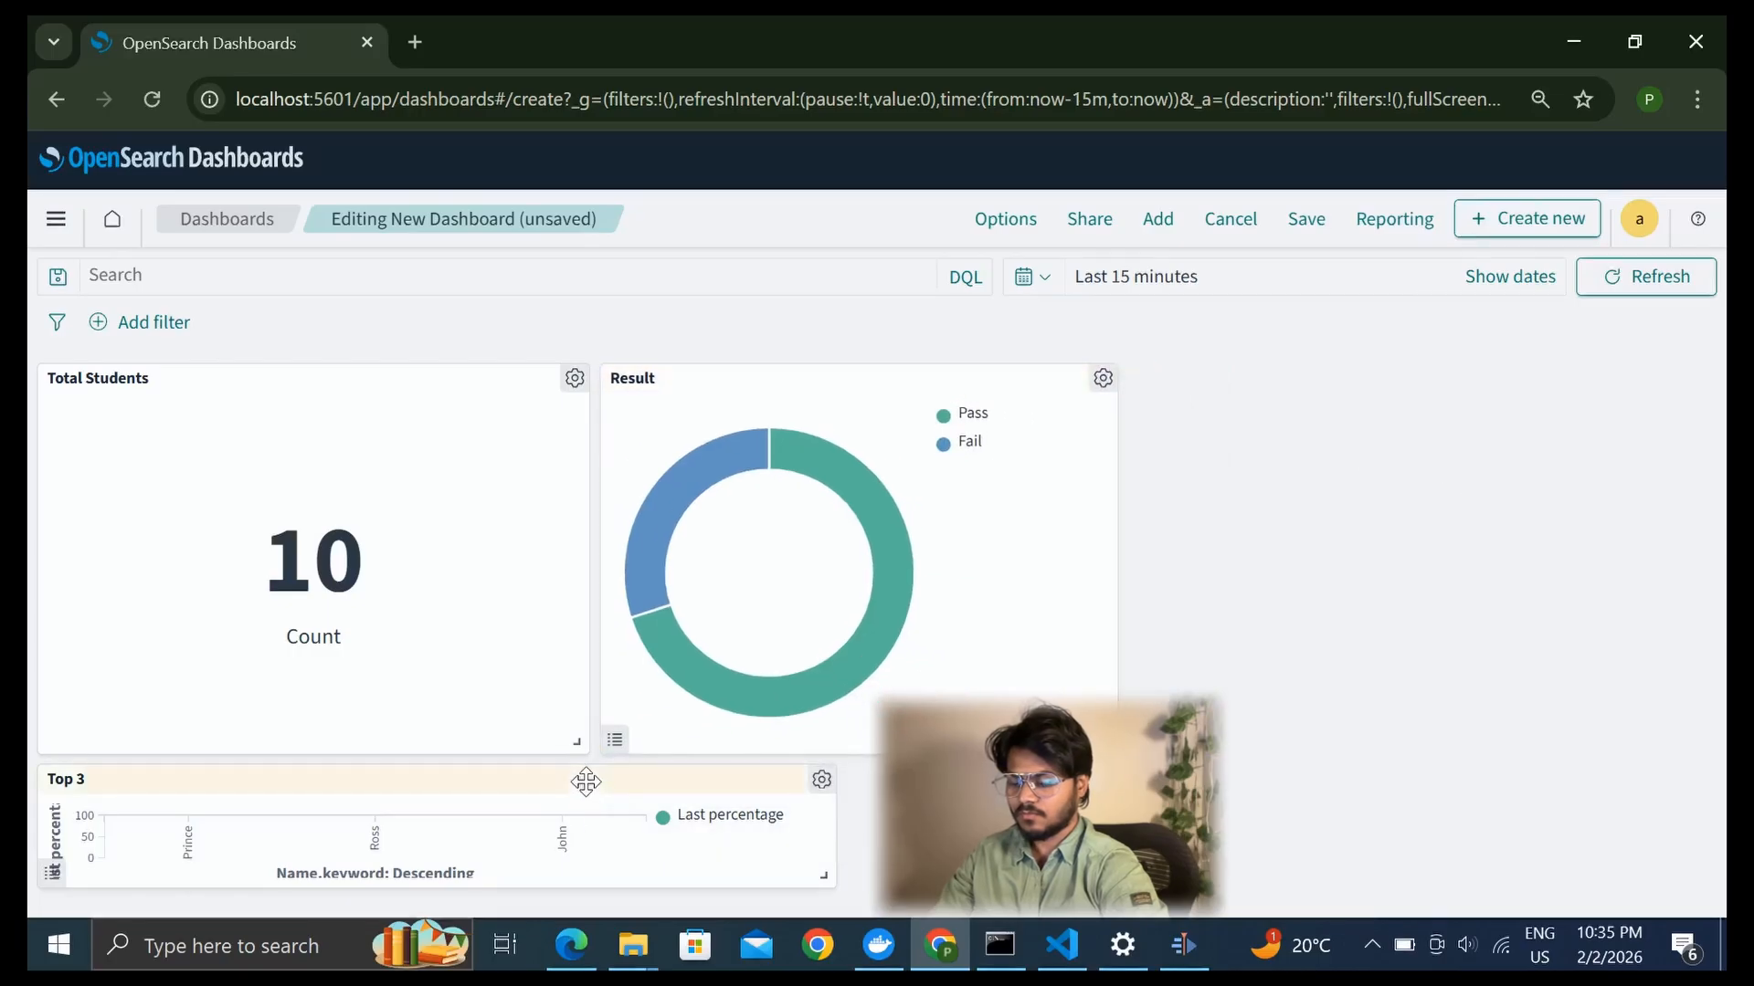
{"action": "left_click_drag", "start_coordinate": [819, 877], "coordinate": [647, 951]}
{"action": "scroll", "coordinate": [492, 448], "scroll_direction": "up", "scroll_amount": 1}
{"action": "scroll", "coordinate": [457, 429], "scroll_direction": "up", "scroll_amount": 1}
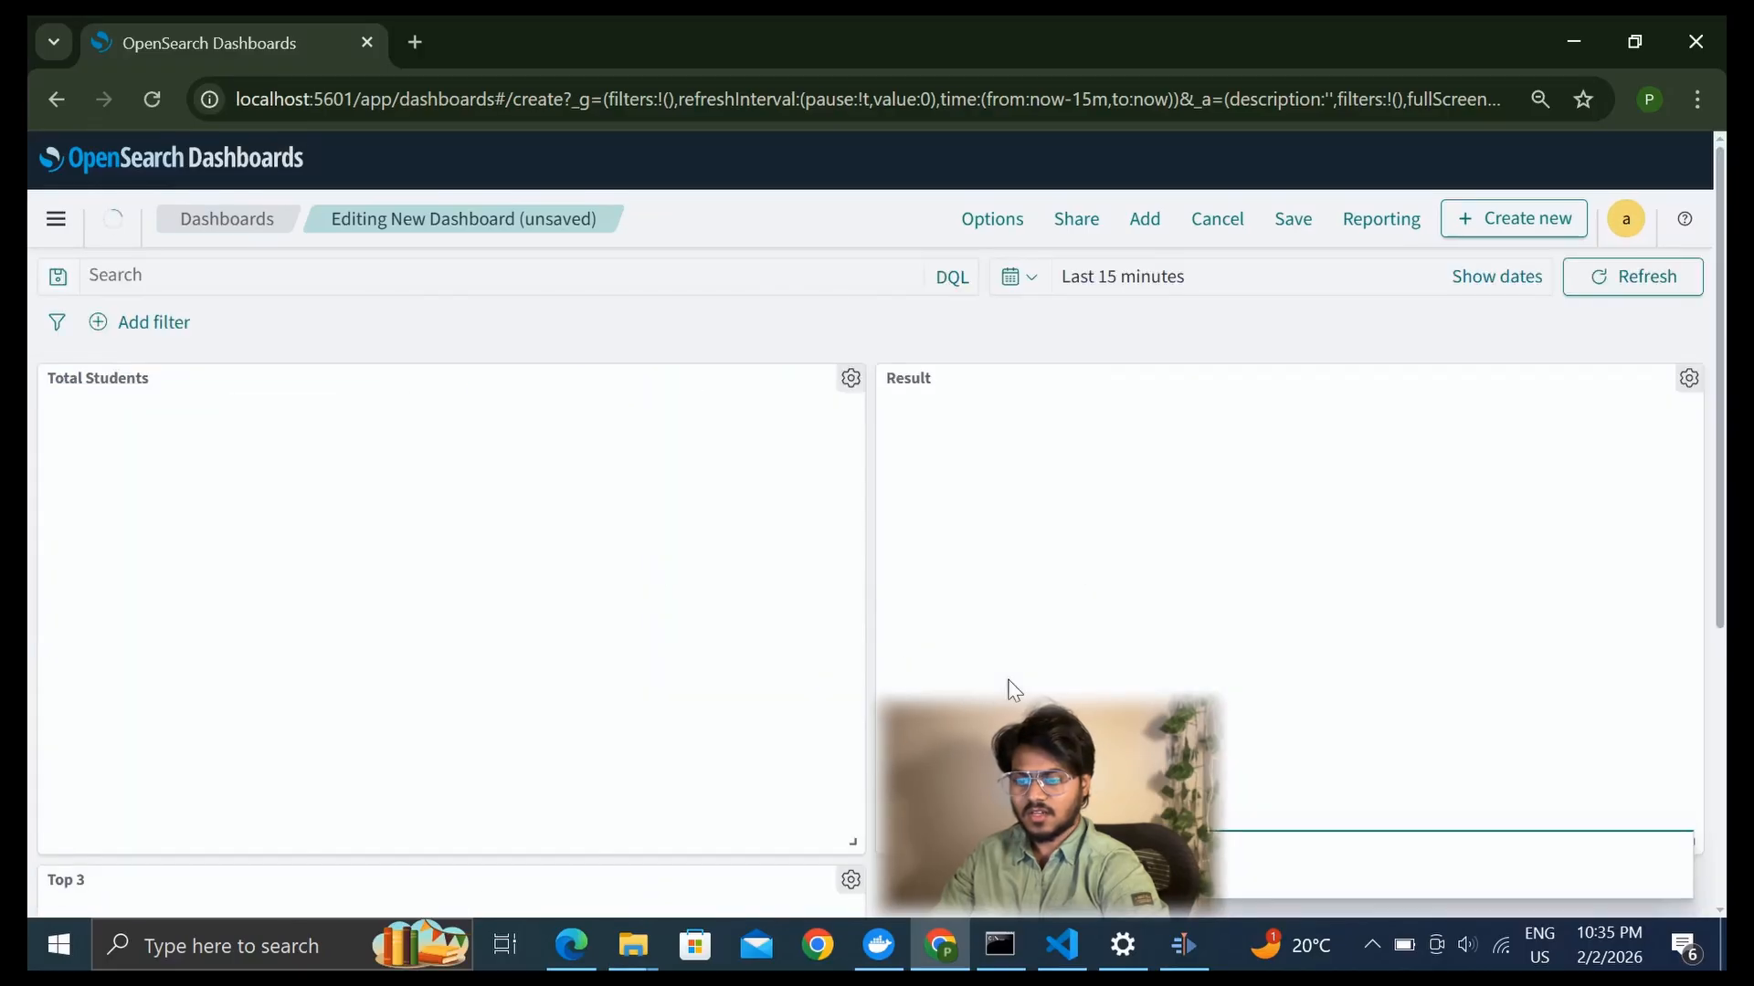
Resize the Total Students, Result and Top 3 panels to a more compact size
{"action": "scroll", "coordinate": [950, 680], "scroll_direction": "down", "scroll_amount": 2}
{"action": "left_click_drag", "start_coordinate": [854, 656], "coordinate": [586, 569]}
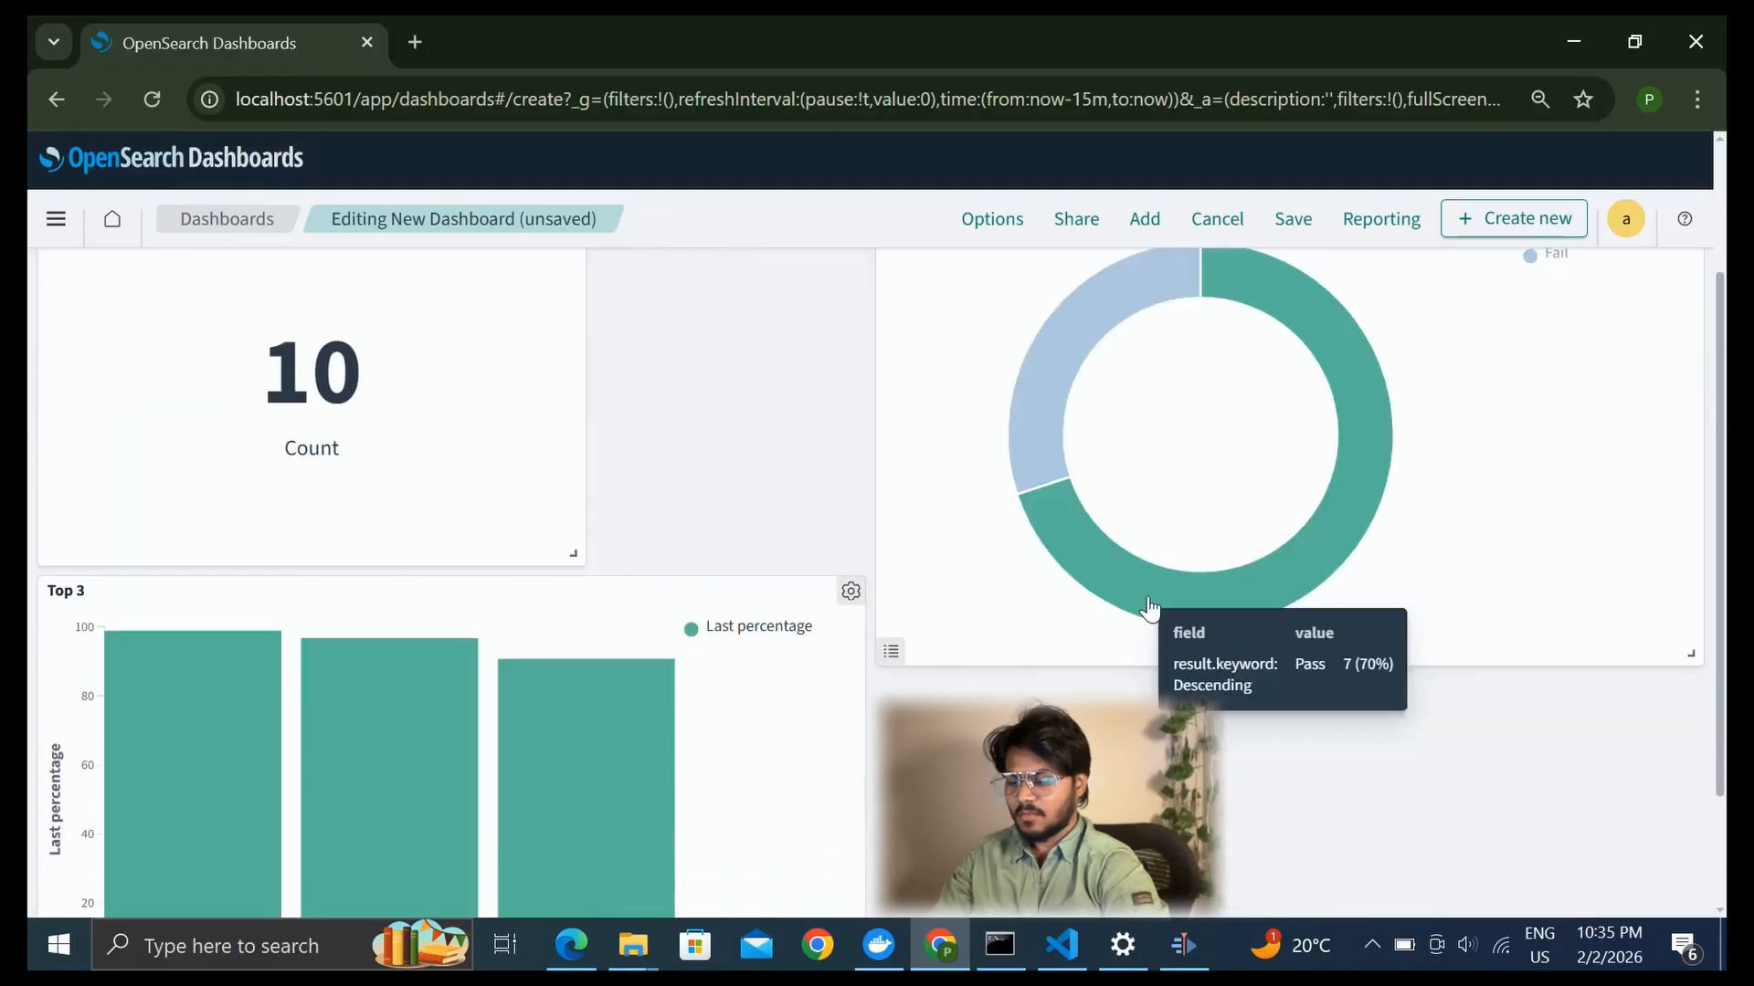
{"action": "left_click_drag", "start_coordinate": [1690, 653], "coordinate": [1381, 559]}
{"action": "scroll", "coordinate": [851, 899], "scroll_direction": "down", "scroll_amount": 2}
{"action": "left_click_drag", "start_coordinate": [852, 900], "coordinate": [672, 804]}
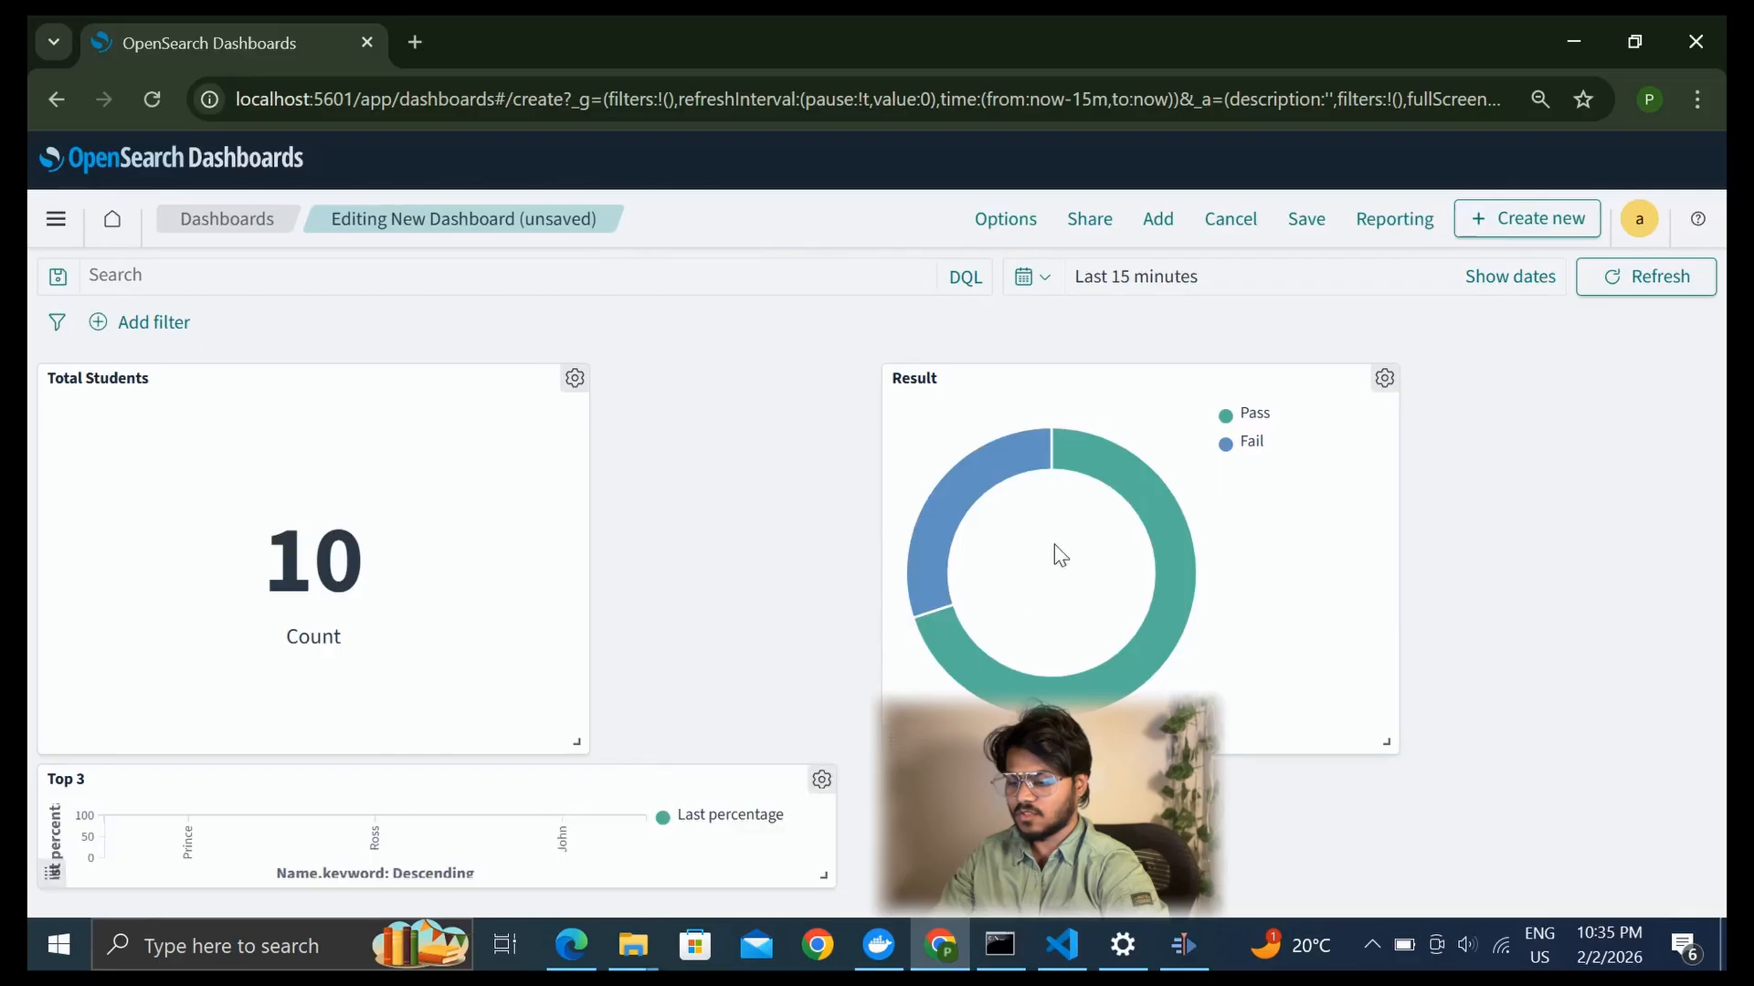
Close the gap between the Total Students and Result panels and resize Top 3 to a narrow, tall shape
{"action": "left_click_drag", "start_coordinate": [1227, 378], "coordinate": [945, 378]}
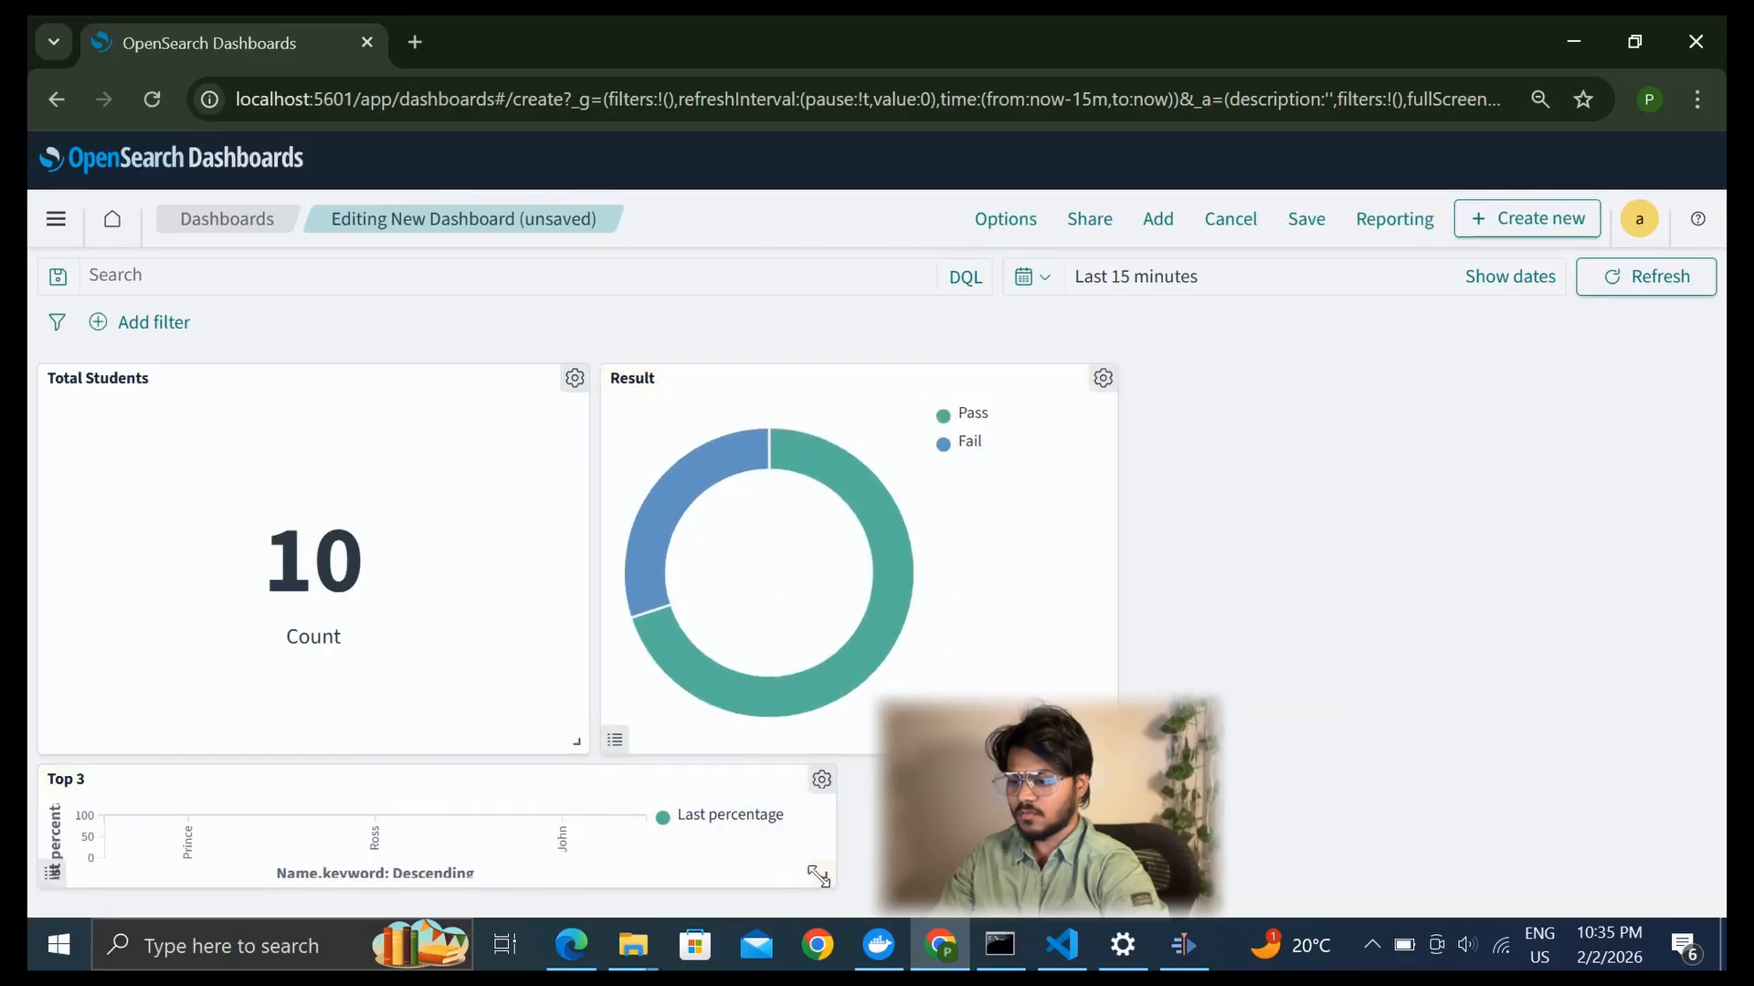
{"action": "left_click_drag", "start_coordinate": [823, 875], "coordinate": [649, 956]}
{"action": "scroll", "coordinate": [403, 395], "scroll_direction": "up", "scroll_amount": 1}
Move the Top 3 panel up beside the Result panel and resize it to fit the remaining space in that row
{"action": "left_click_drag", "start_coordinate": [410, 370], "coordinate": [1458, 228]}
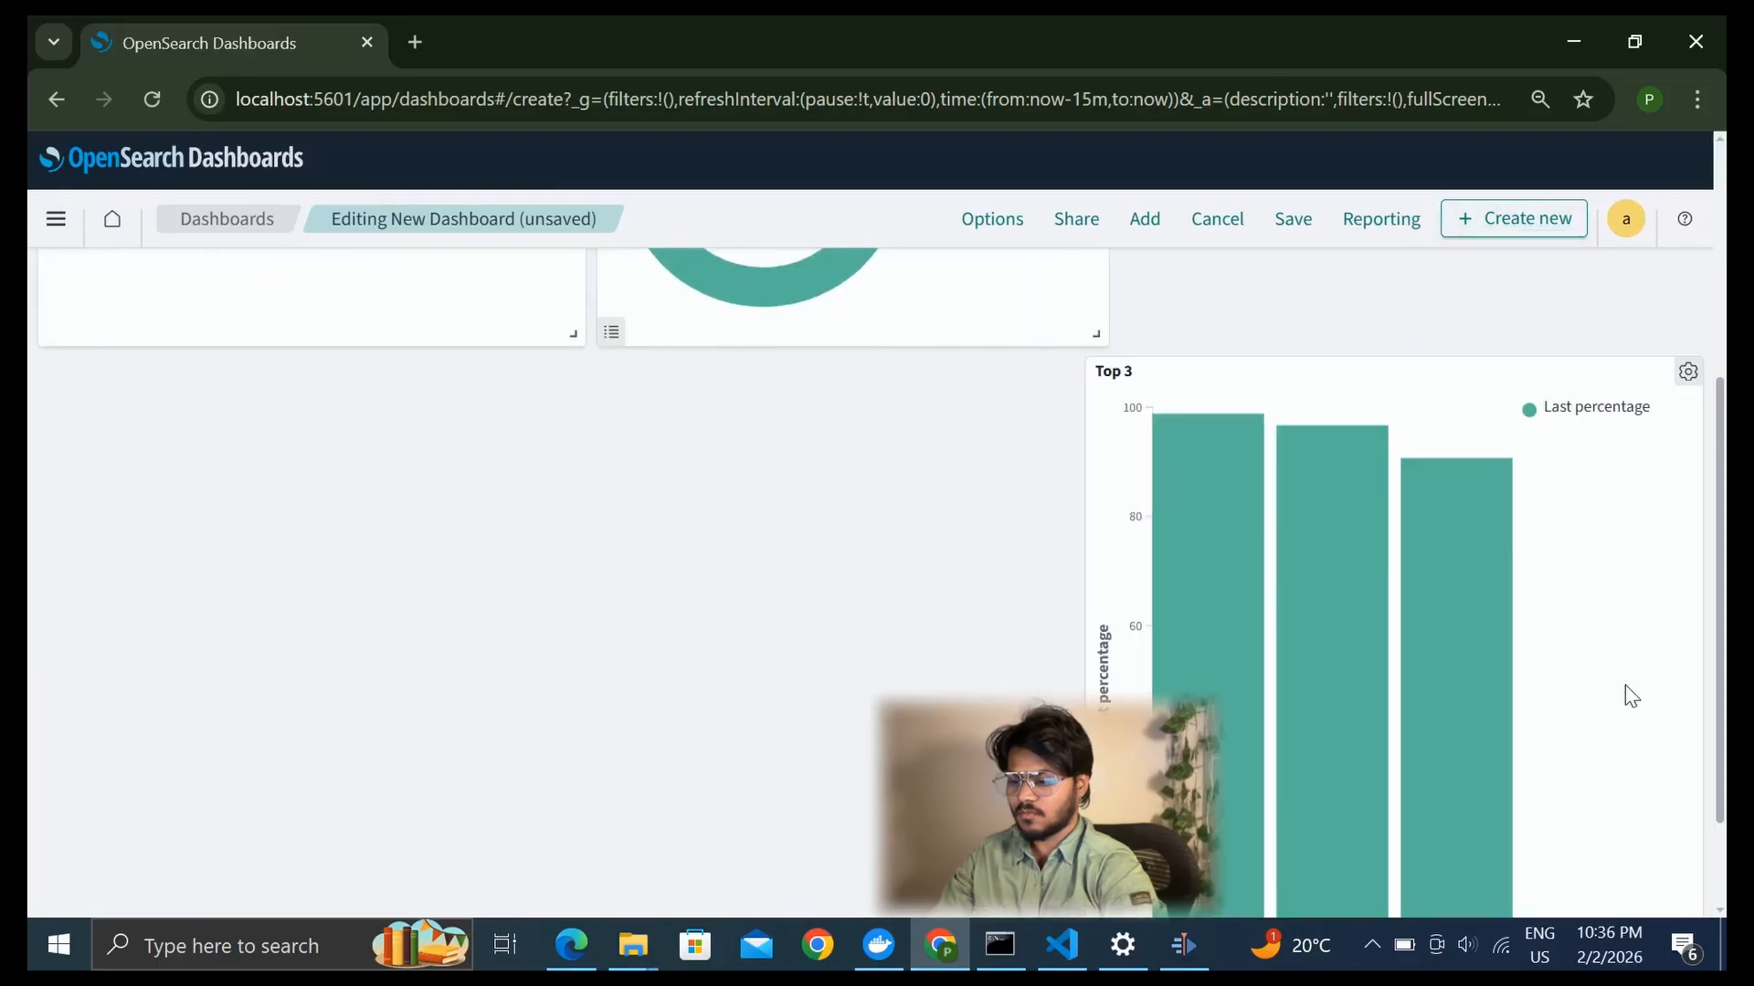
{"action": "scroll", "coordinate": [1698, 899], "scroll_direction": "down", "scroll_amount": 2}
{"action": "left_click_drag", "start_coordinate": [1687, 904], "coordinate": [1579, 886]}
{"action": "left_click_drag", "start_coordinate": [1351, 763], "coordinate": [1381, 539]}
{"action": "left_click_drag", "start_coordinate": [1626, 508], "coordinate": [1631, 742]}
{"action": "left_click", "coordinate": [614, 742]}
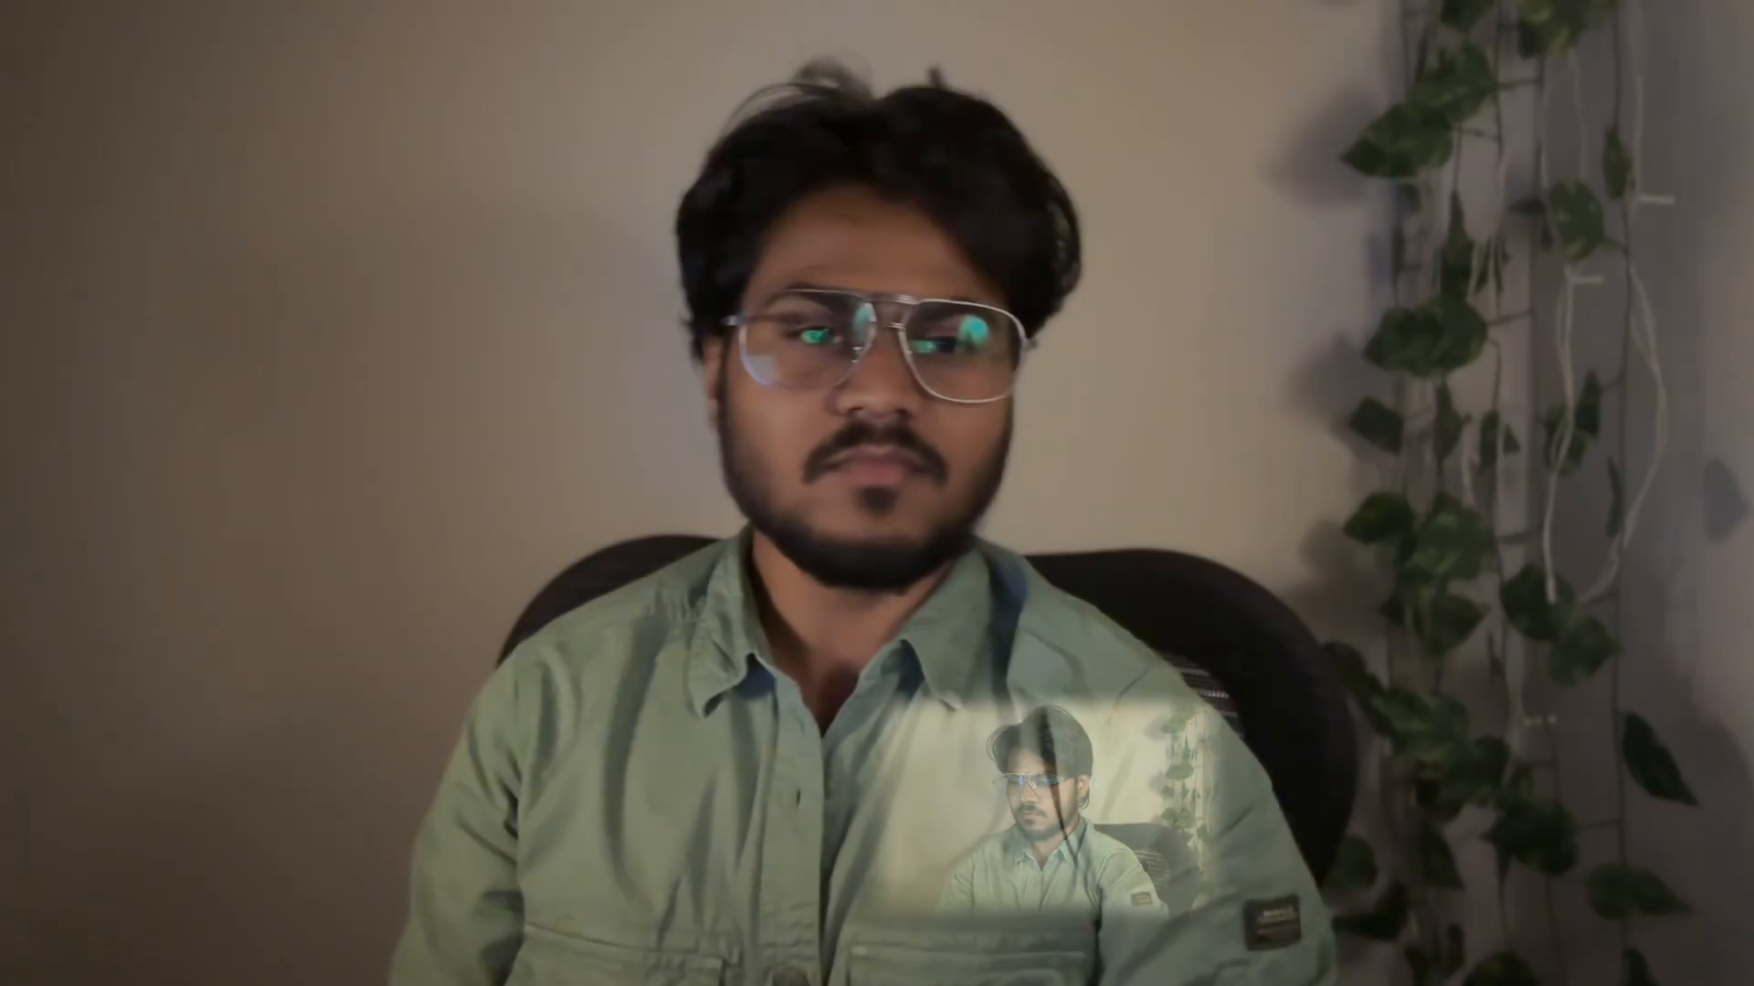